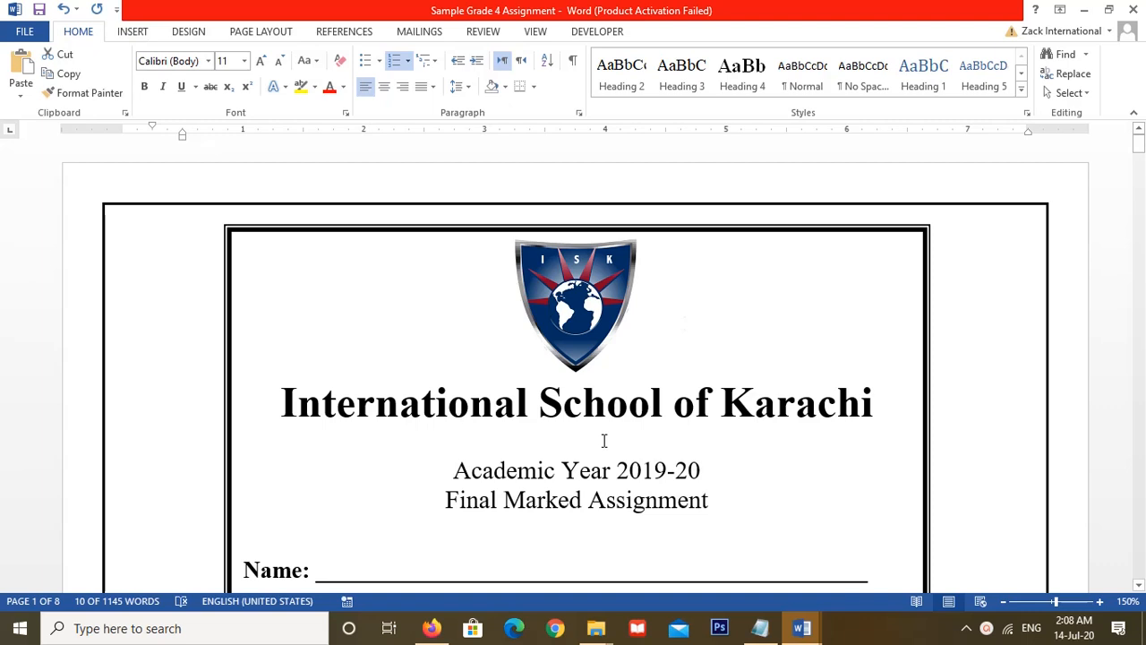
Examine the assignment's cover page, including the school heading, student details, candidate instructions and teacher examiner box.
scroll(609, 452, down, 1)
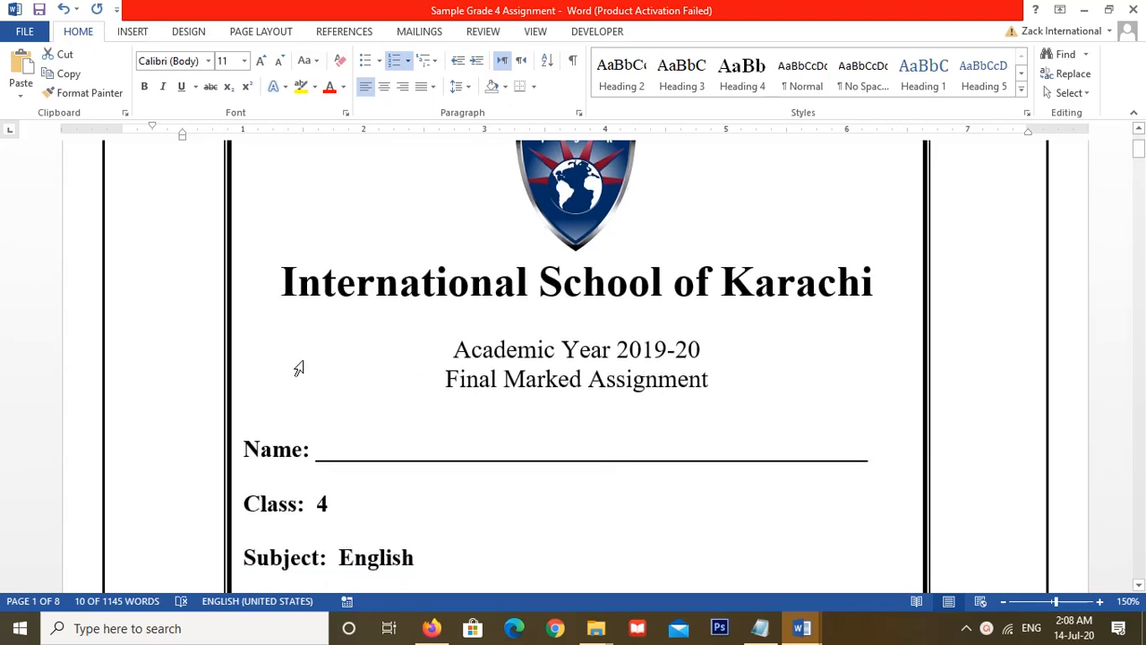
scroll(417, 274, up, 1)
scroll(486, 359, down, 4)
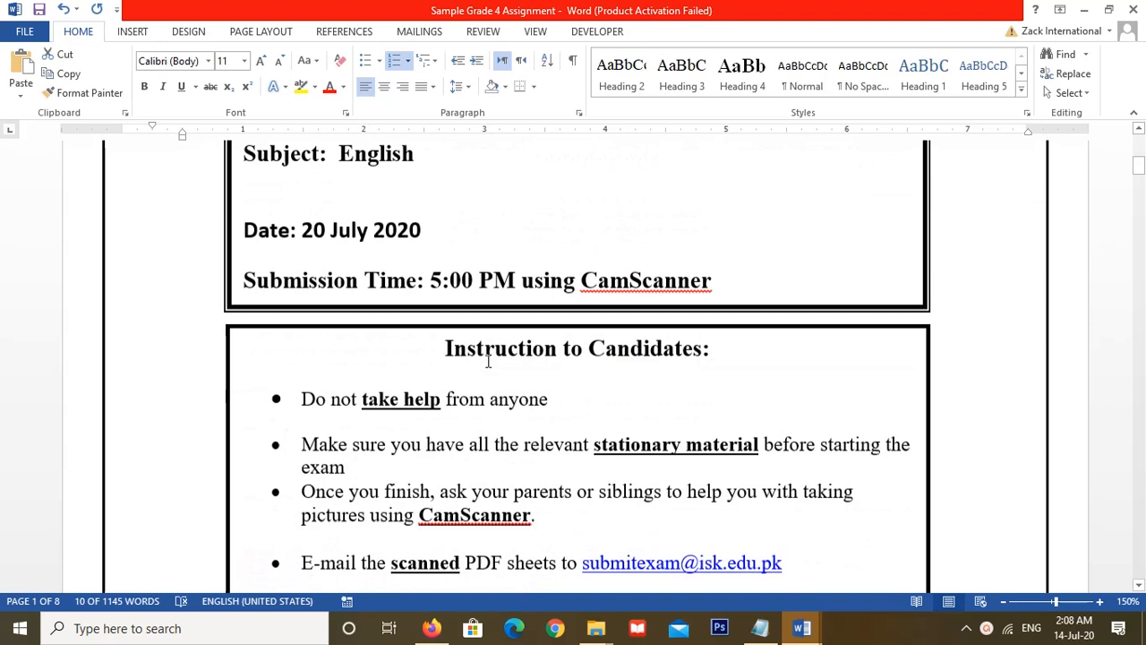
scroll(488, 361, down, 3)
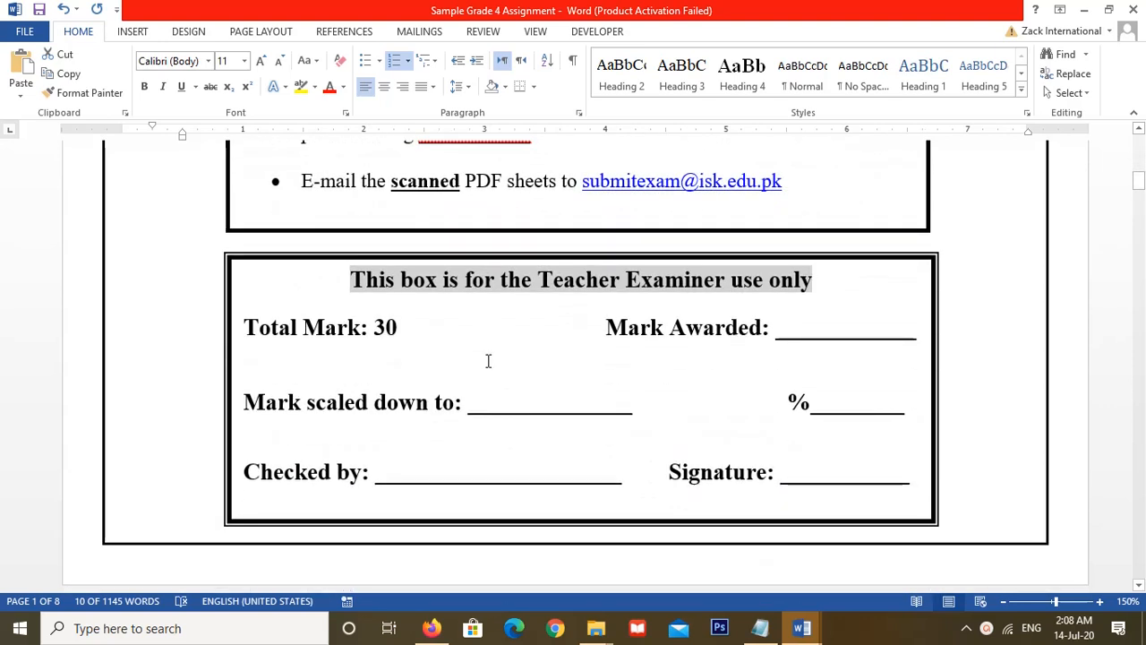
scroll(488, 361, down, 4)
drag(1139, 206, 1139, 144)
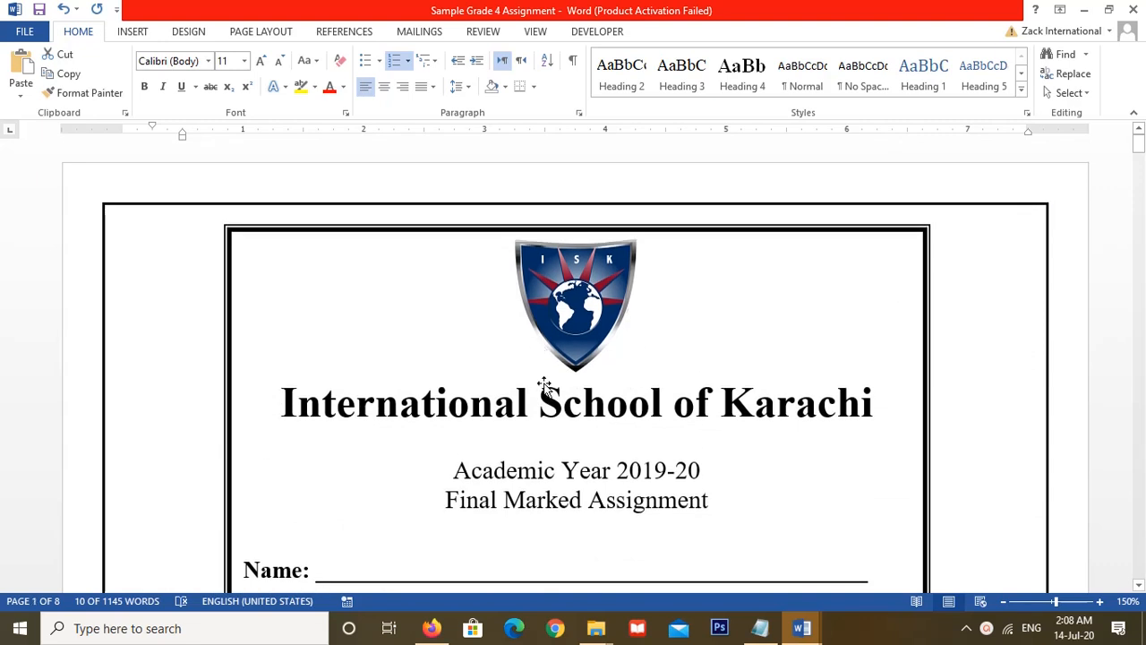
scroll(439, 403, down, 3)
scroll(411, 365, up, 3)
scroll(421, 385, down, 1)
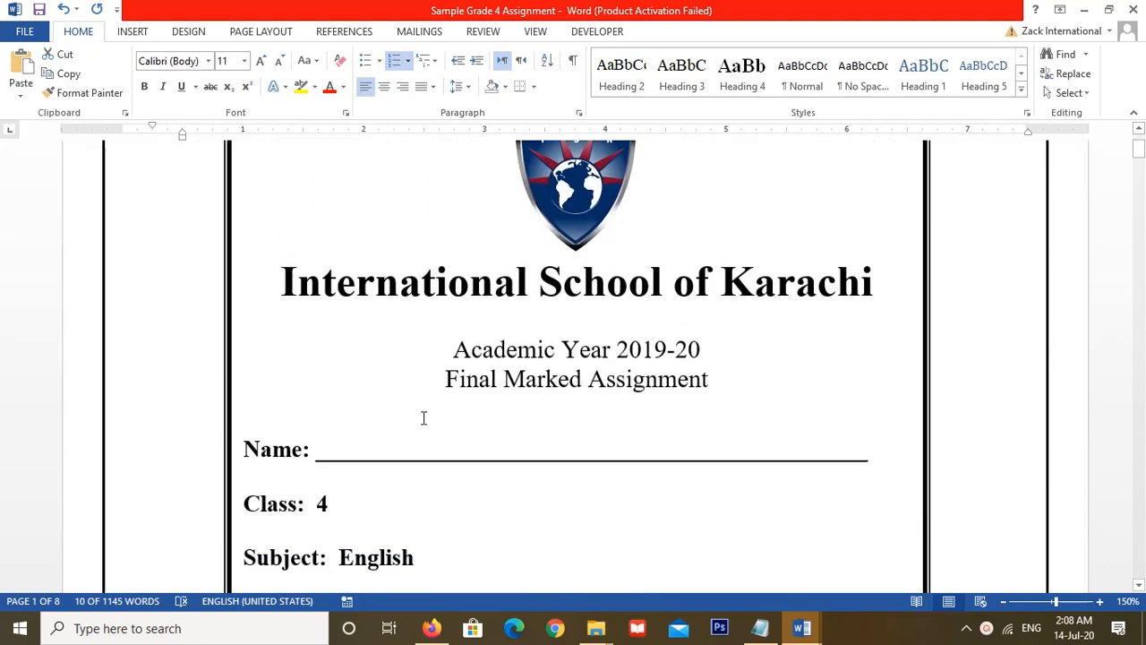
scroll(421, 419, up, 2)
scroll(417, 447, down, 5)
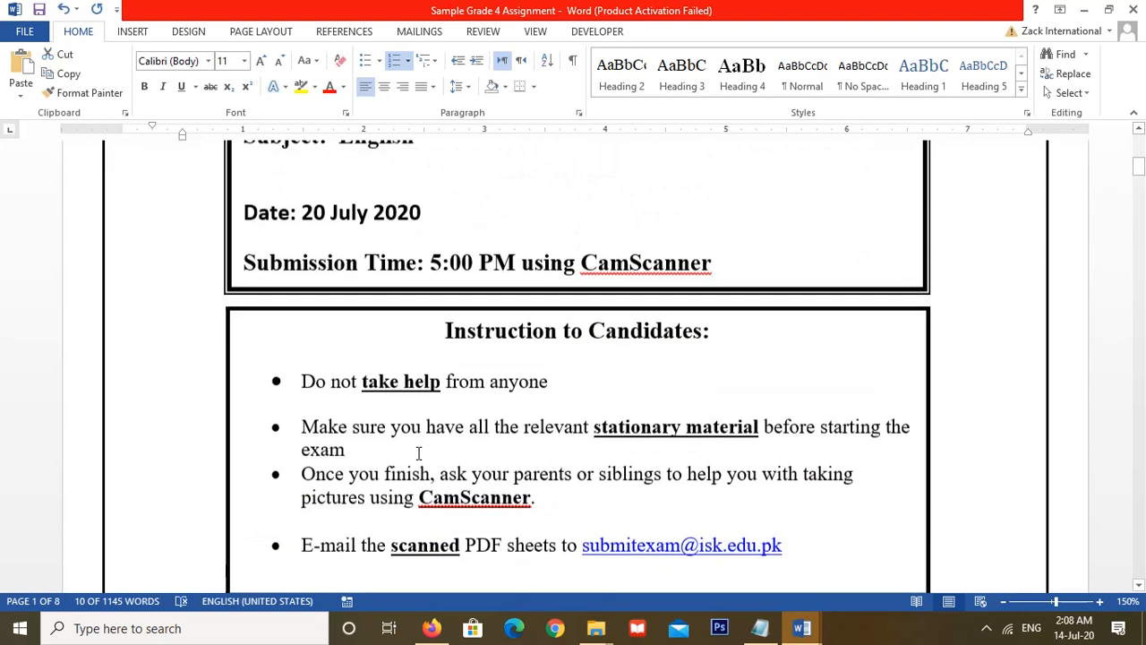
scroll(417, 454, up, 3)
scroll(415, 455, down, 3)
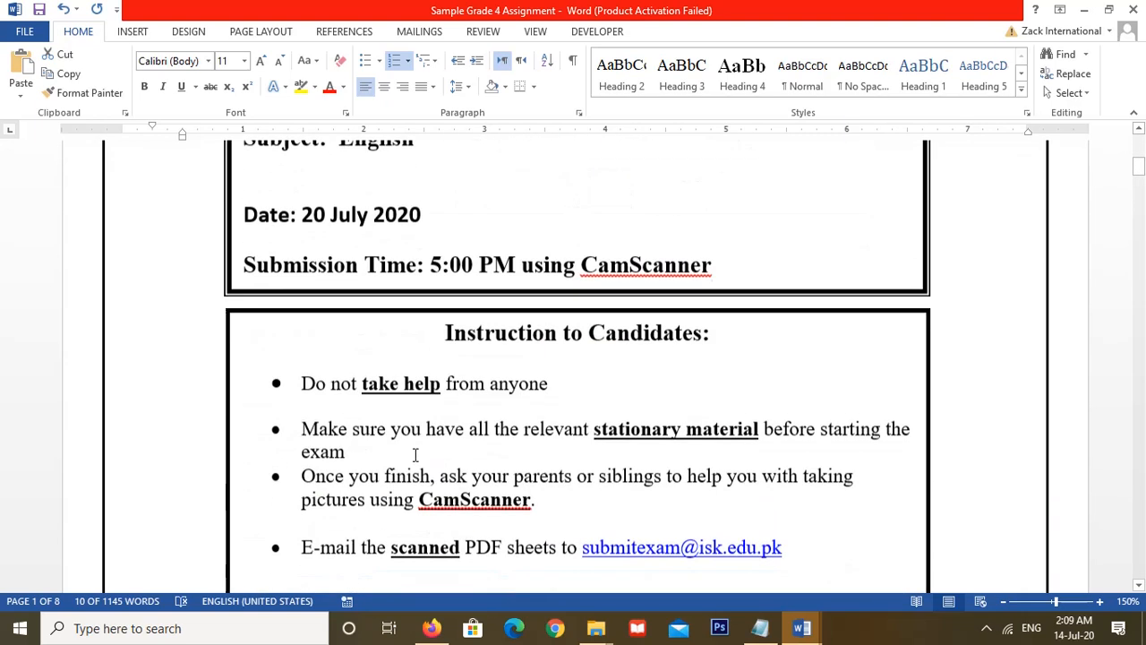
Look through the assignment's question pages, from the multiple-choice items to the written and grammar questions, and return to the cover page.
scroll(416, 455, down, 1)
scroll(415, 454, down, 7)
scroll(416, 455, down, 3)
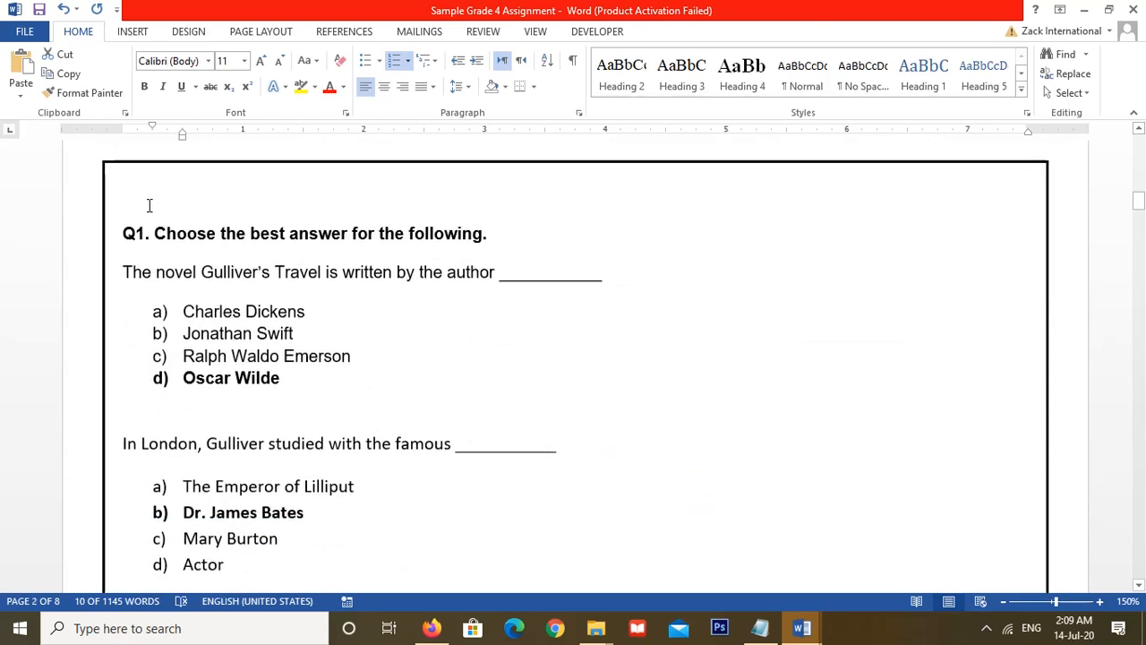
scroll(372, 476, down, 5)
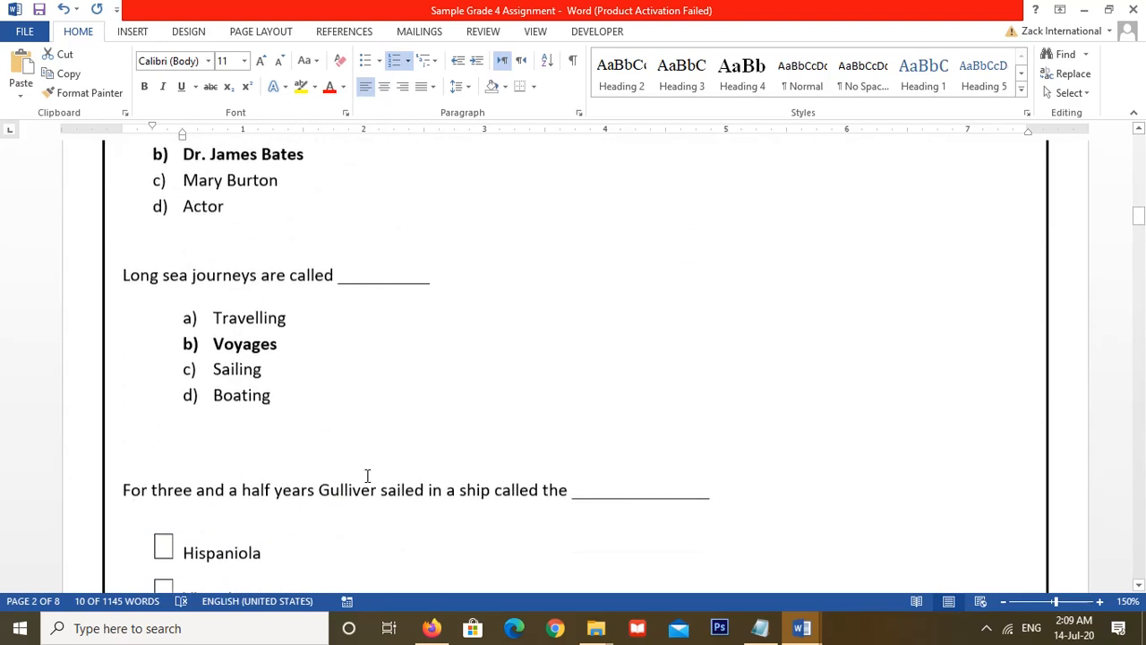
scroll(367, 475, down, 15)
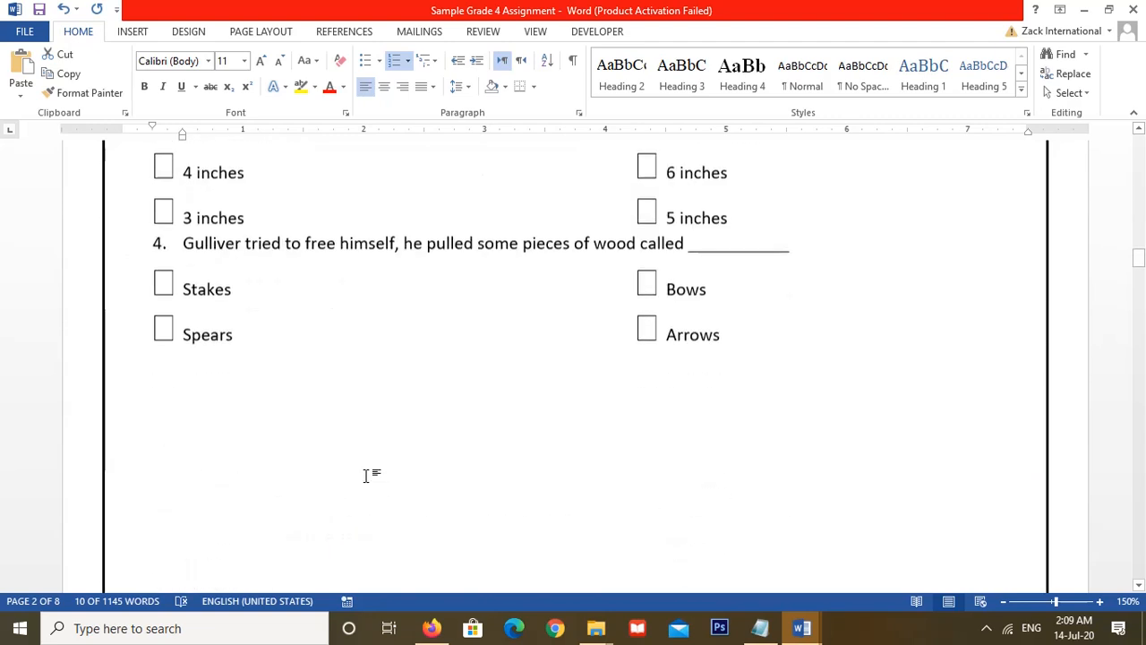
scroll(366, 475, down, 12)
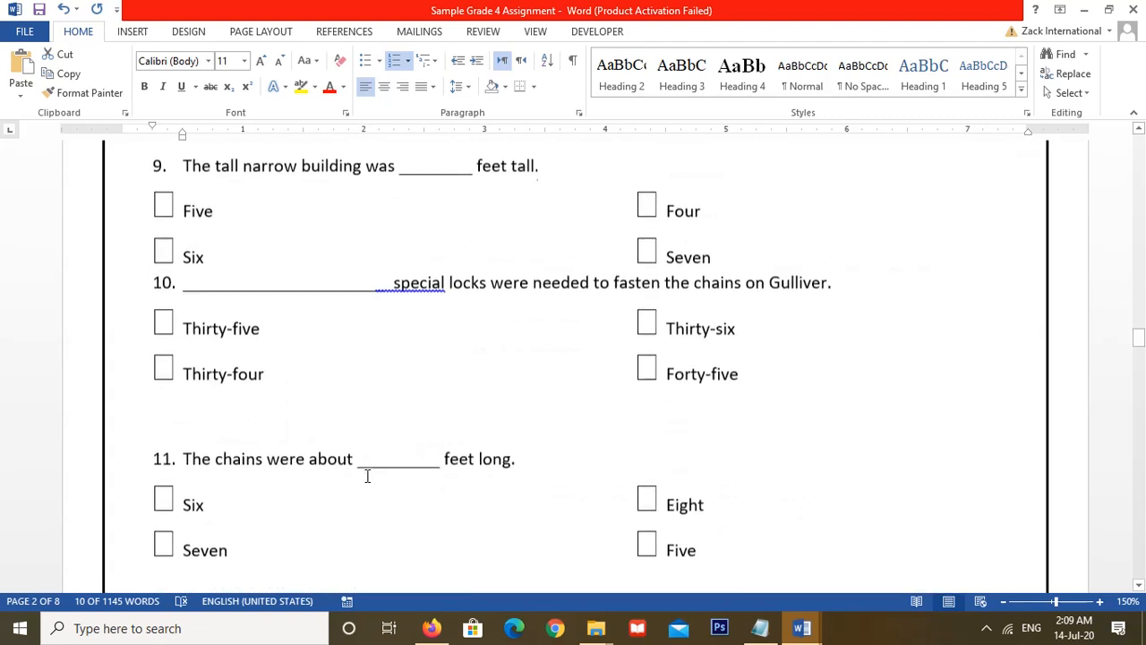
scroll(366, 476, down, 15)
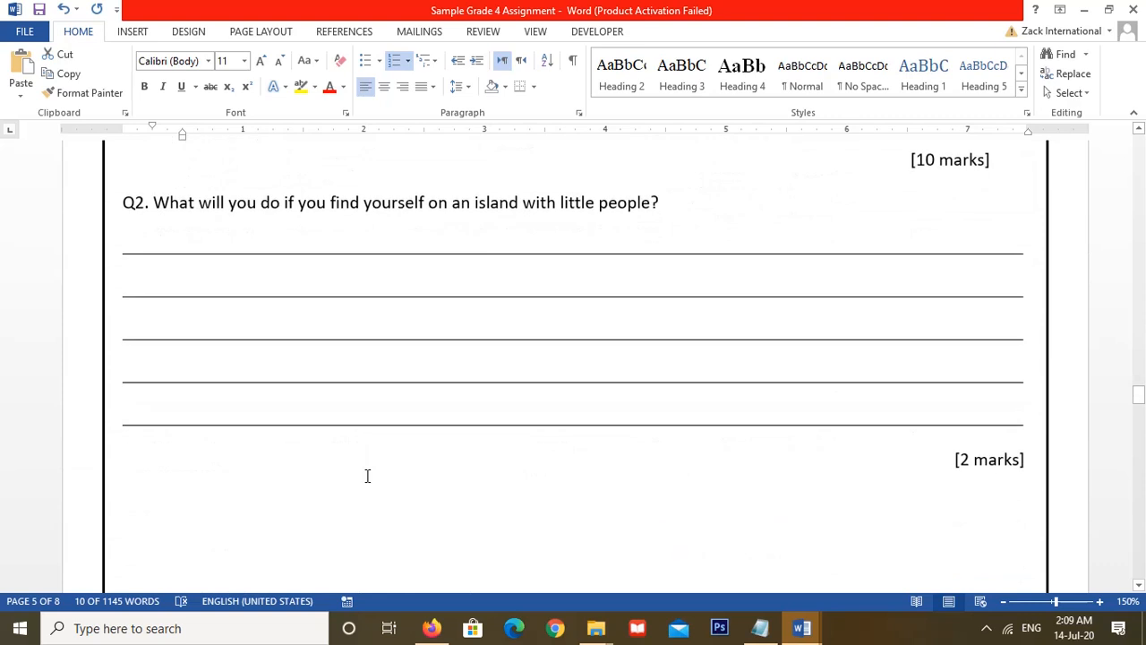
scroll(365, 475, down, 5)
scroll(422, 435, down, 3)
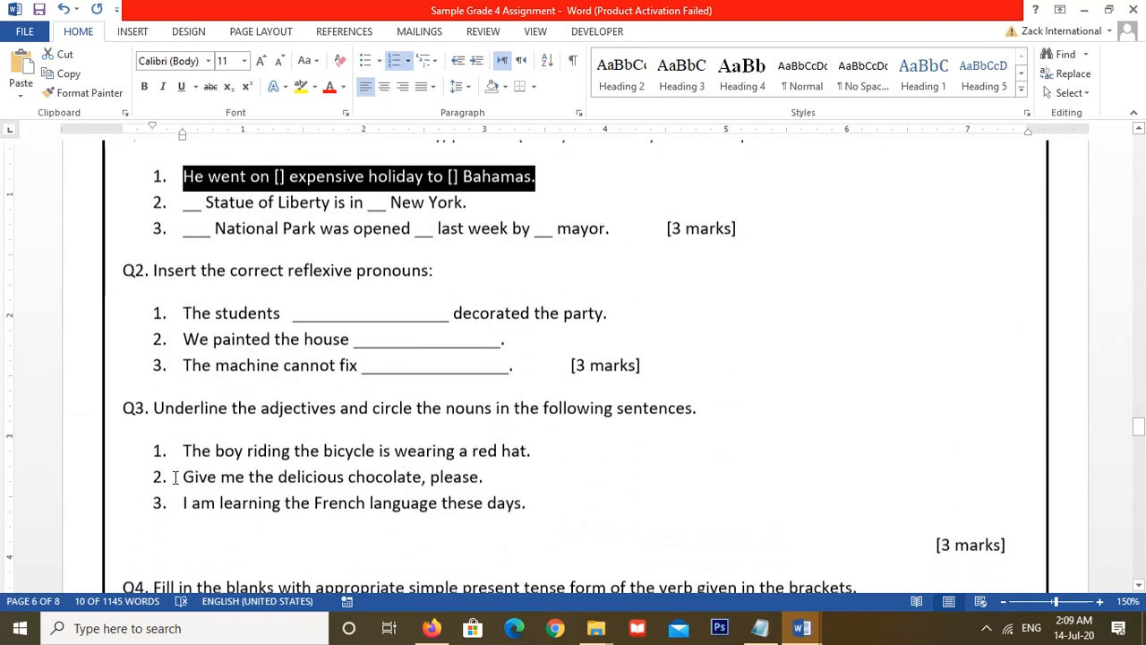
drag(1138, 426, 1139, 140)
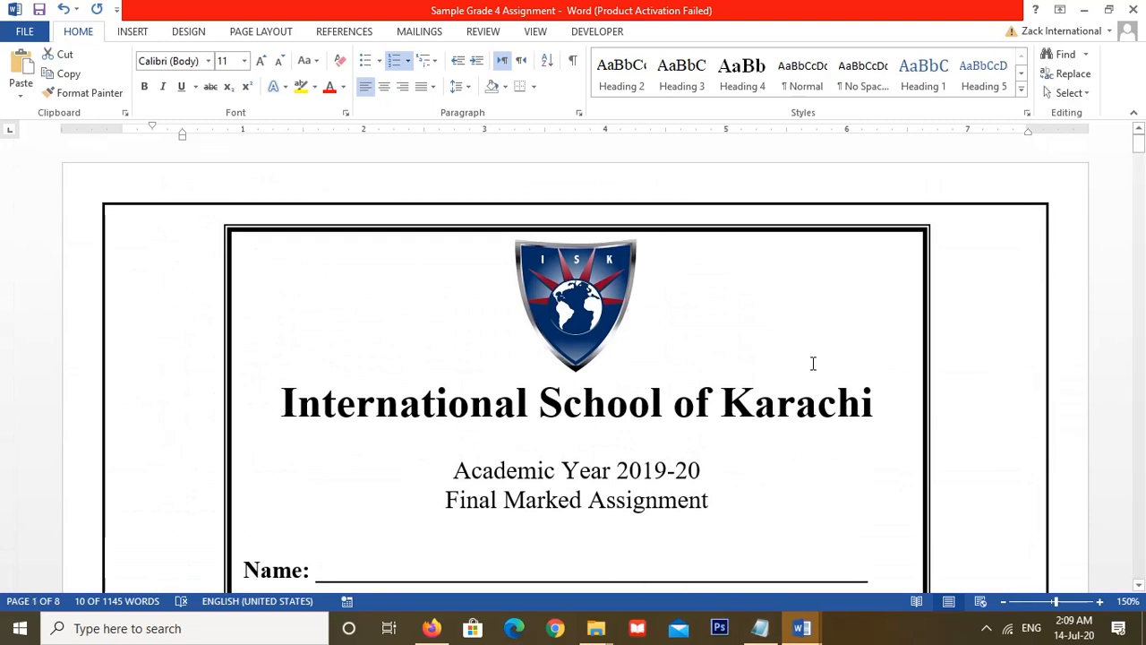
Switch to Firefox, open isk.edu.pk and log in to the school's portal with the saved credentials.
click(1083, 10)
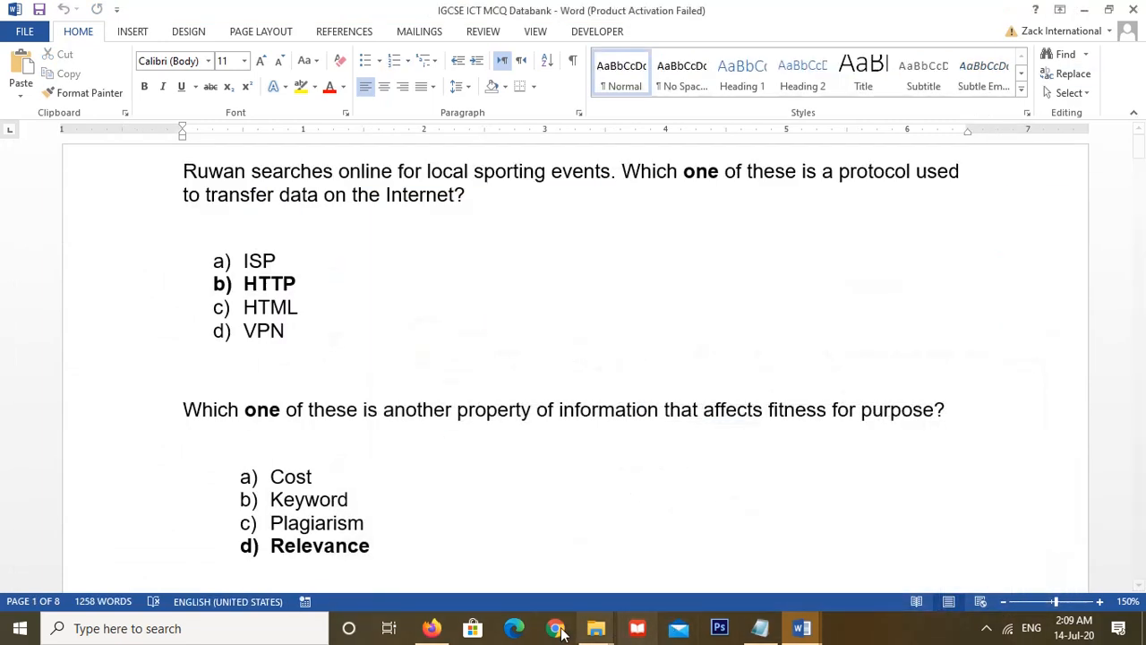
click(431, 628)
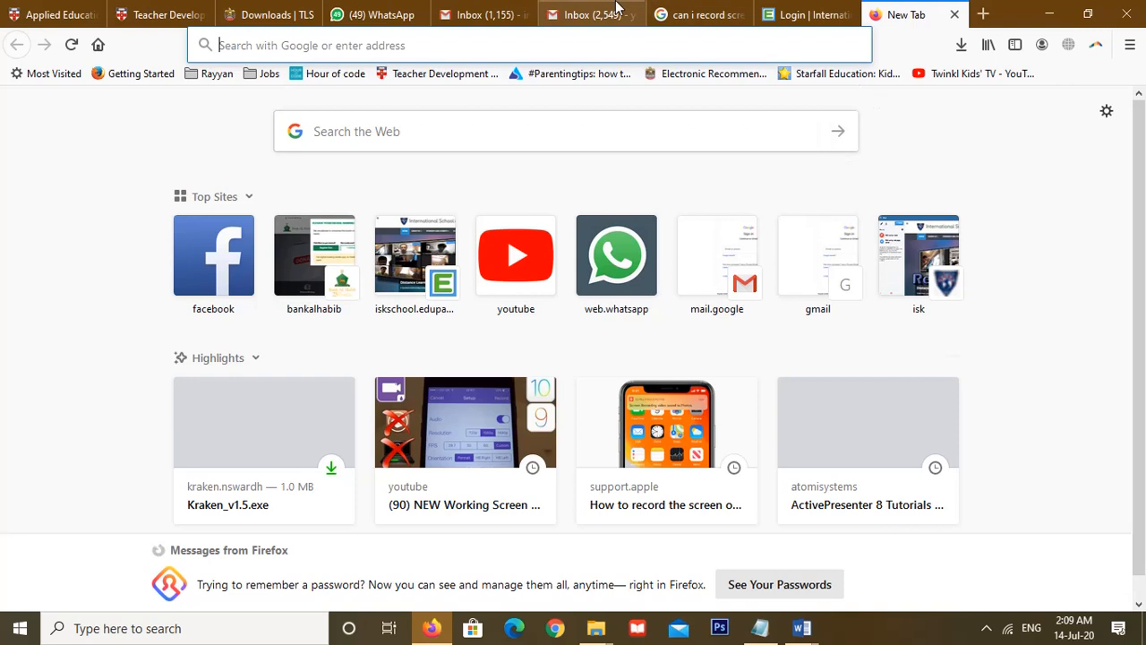
text(isk)
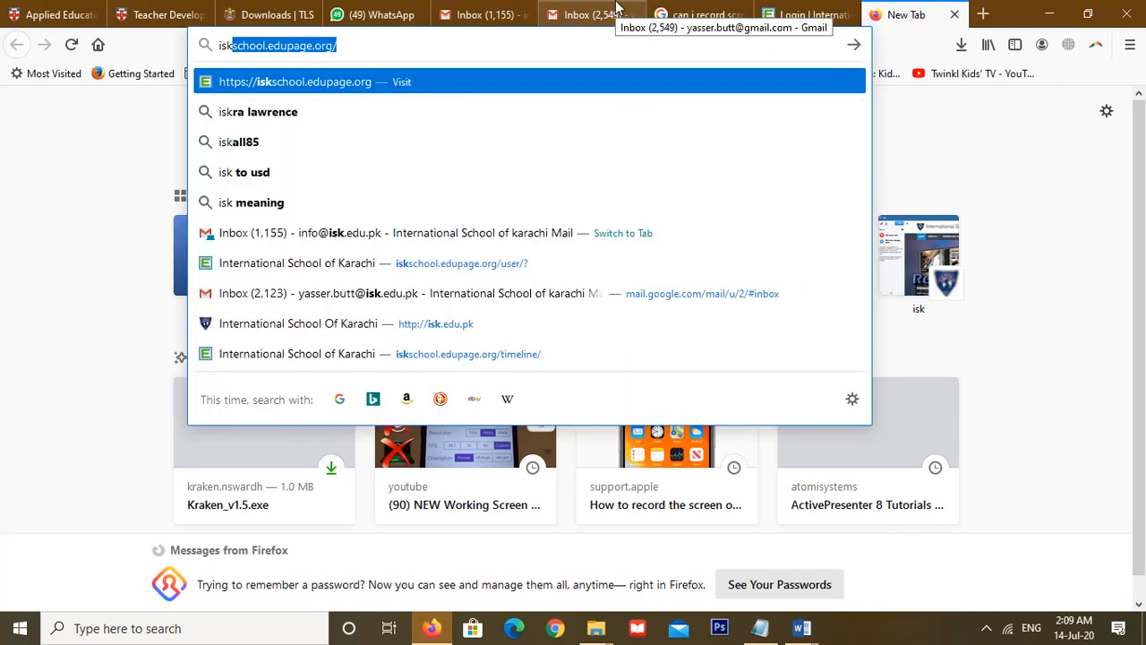
text(.edu.pk)
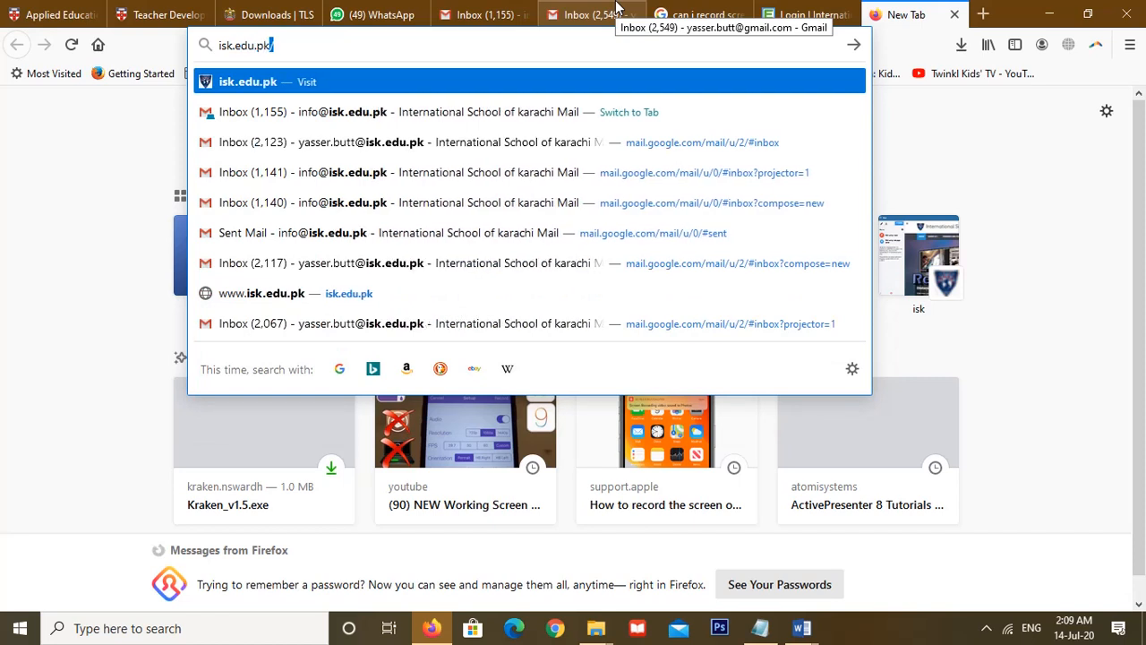
key(Return)
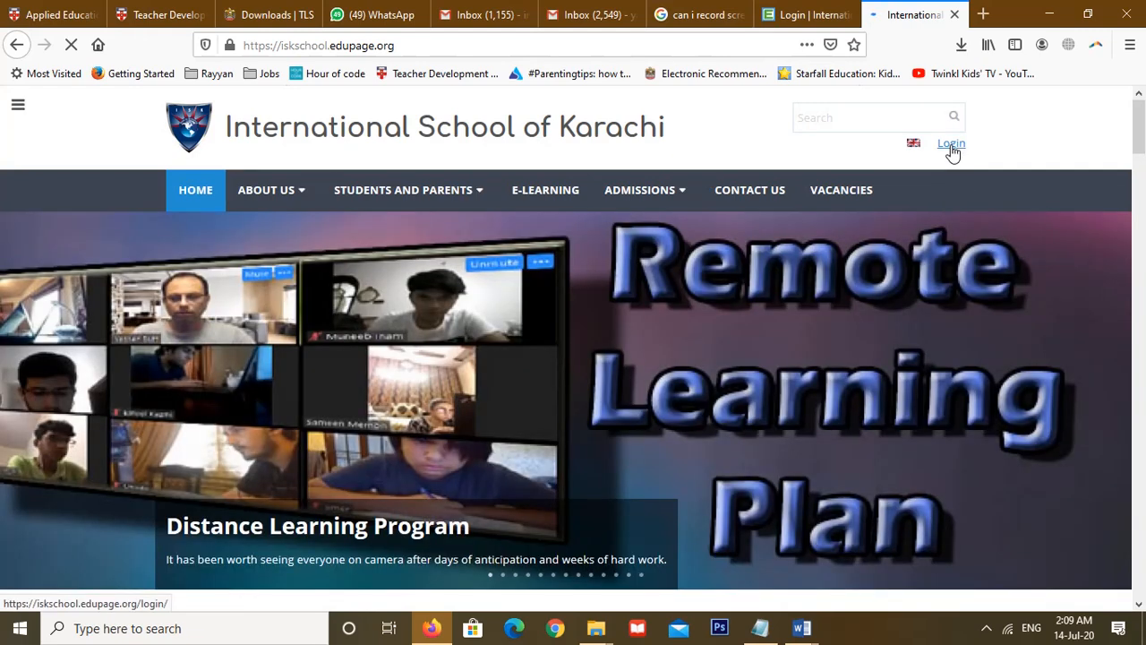
click(951, 146)
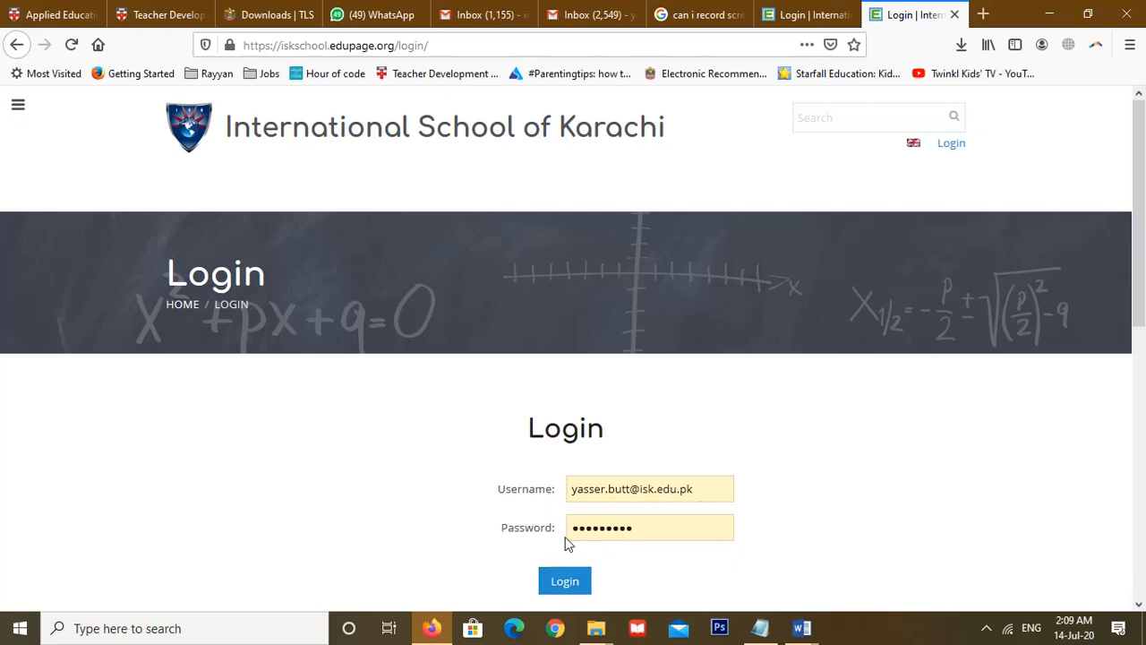
click(565, 584)
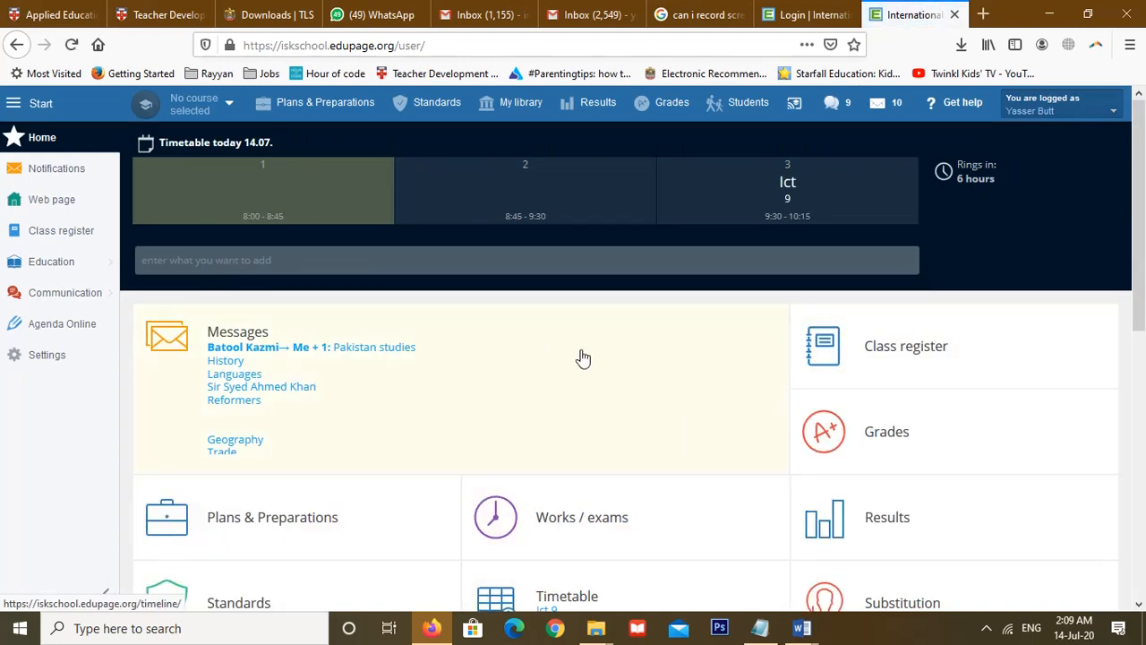
Select the 11-A ICT course from the 2019/2020 course list.
click(230, 105)
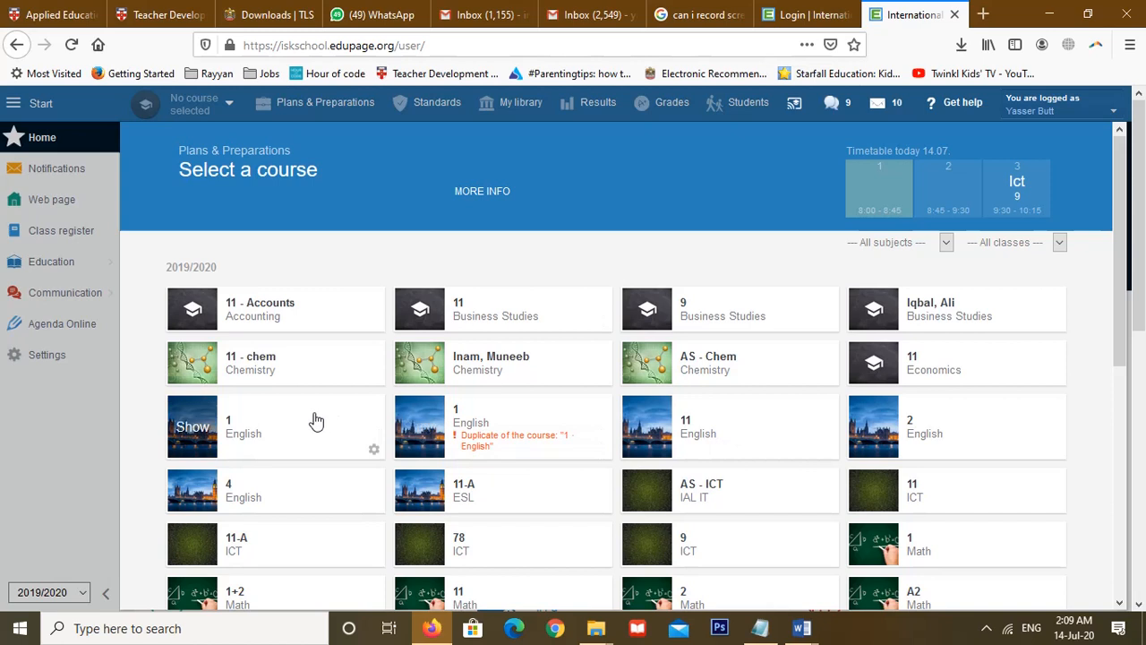
scroll(316, 421, down, 3)
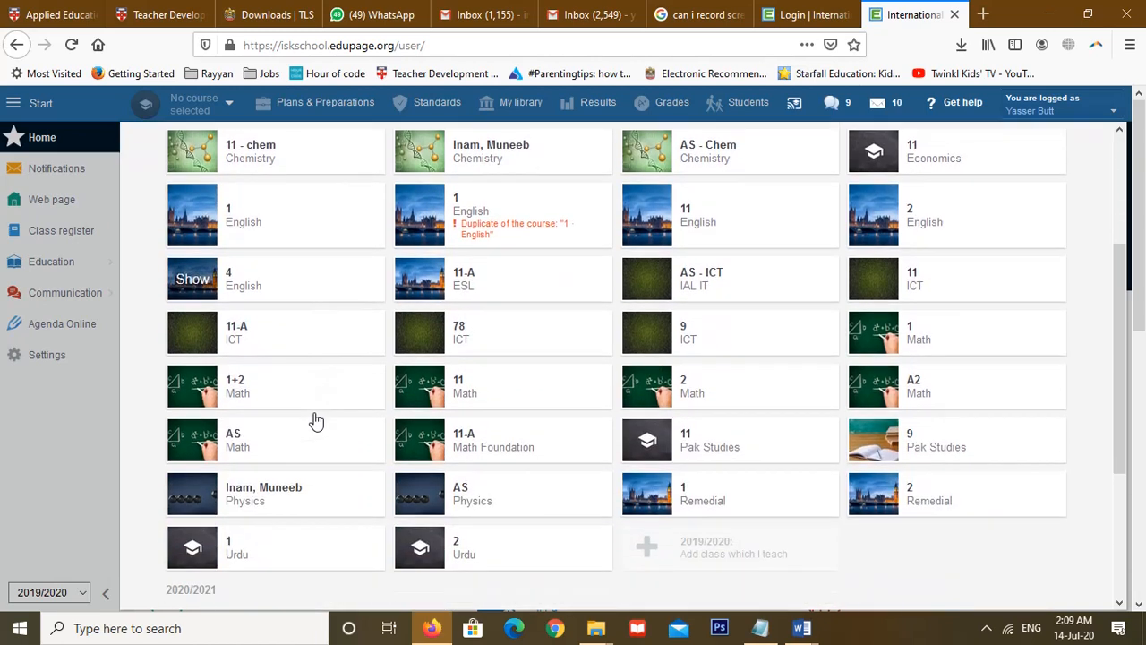
click(198, 342)
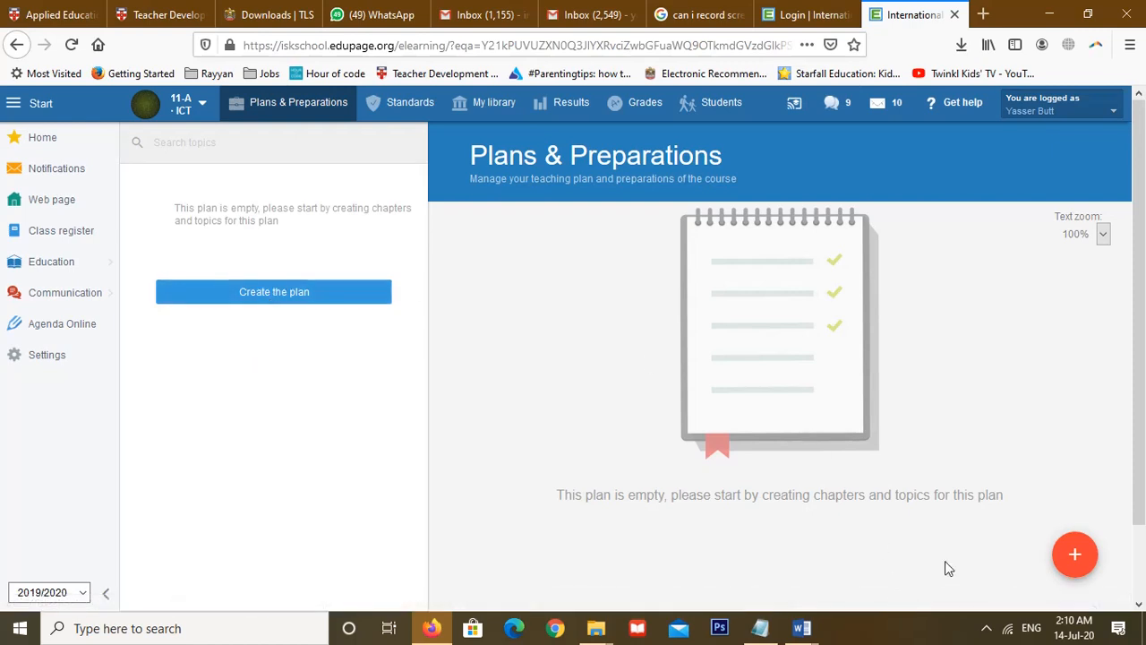
click(203, 104)
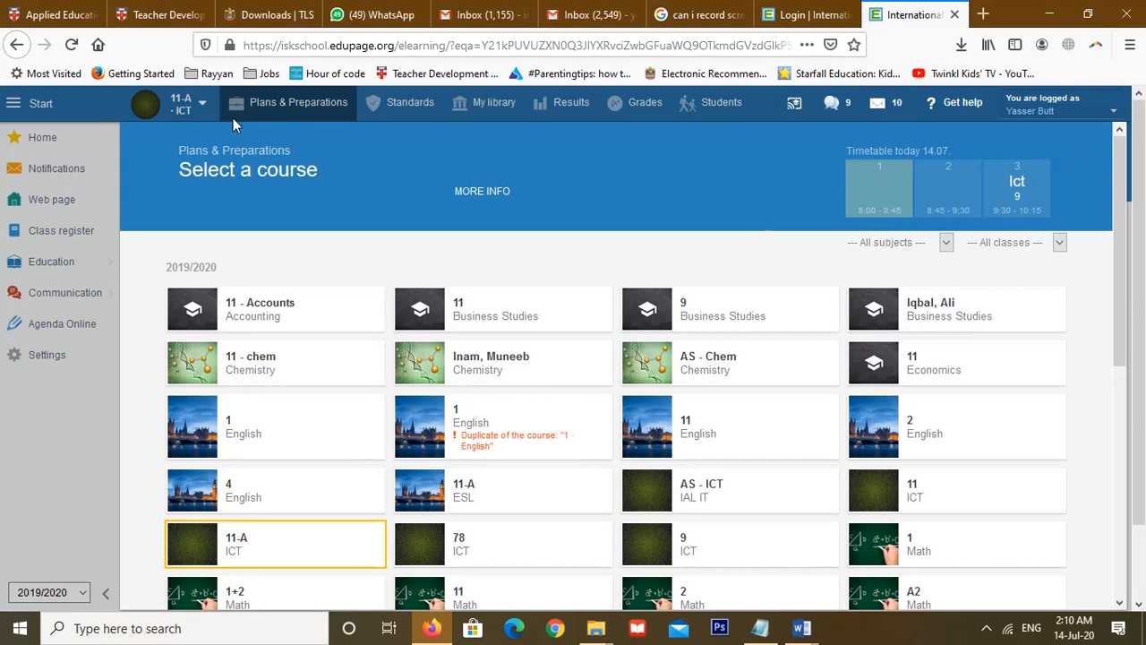
click(207, 99)
click(206, 100)
click(206, 100)
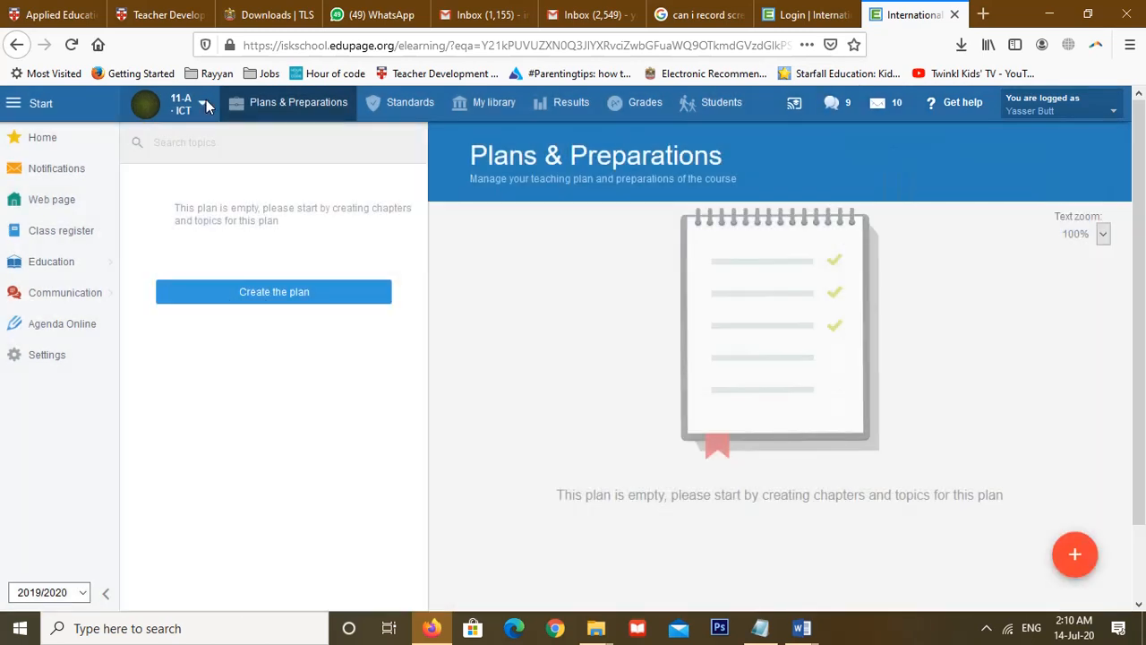
Create a new test and add a Title + 2 columns card with the text on the left and the image on the right.
click(1075, 557)
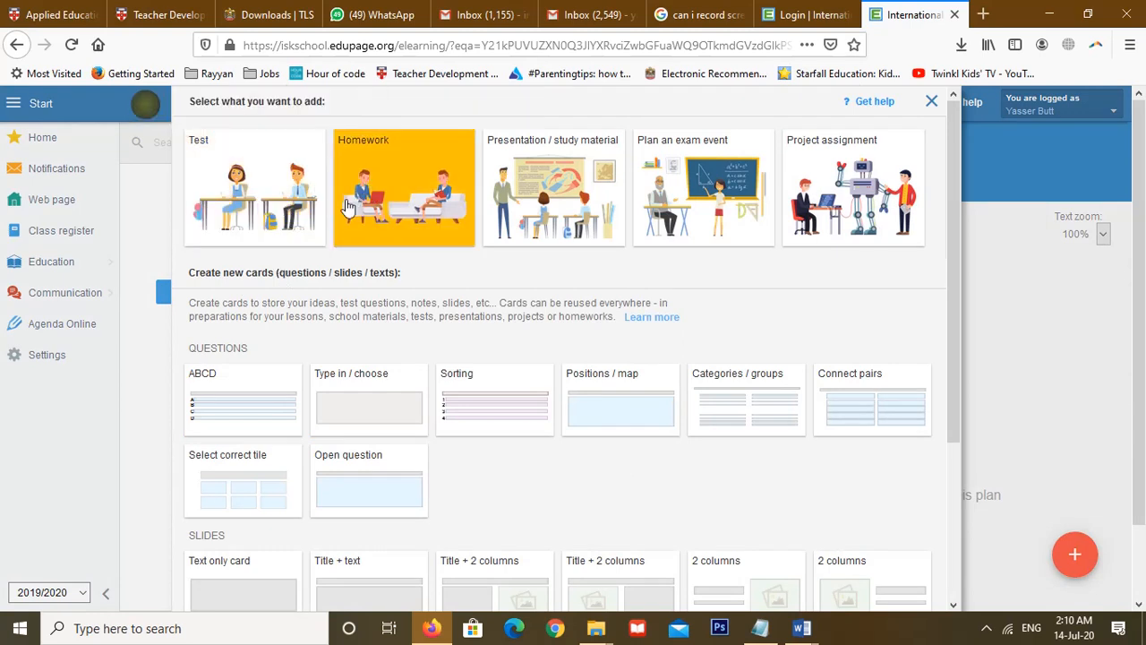
click(250, 203)
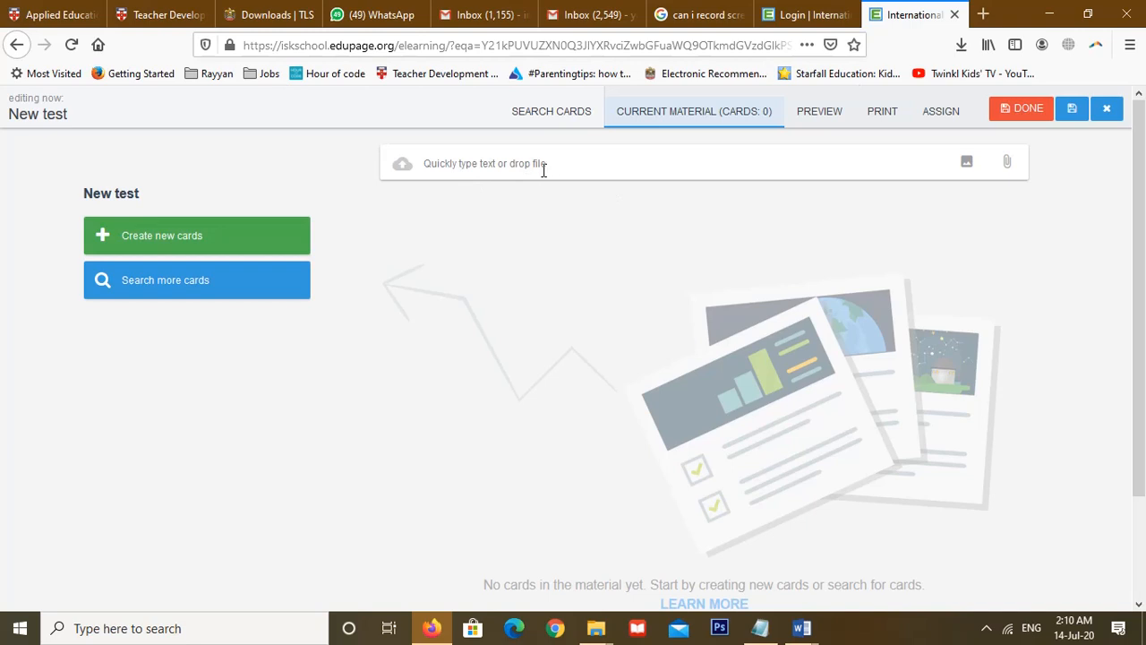
click(166, 238)
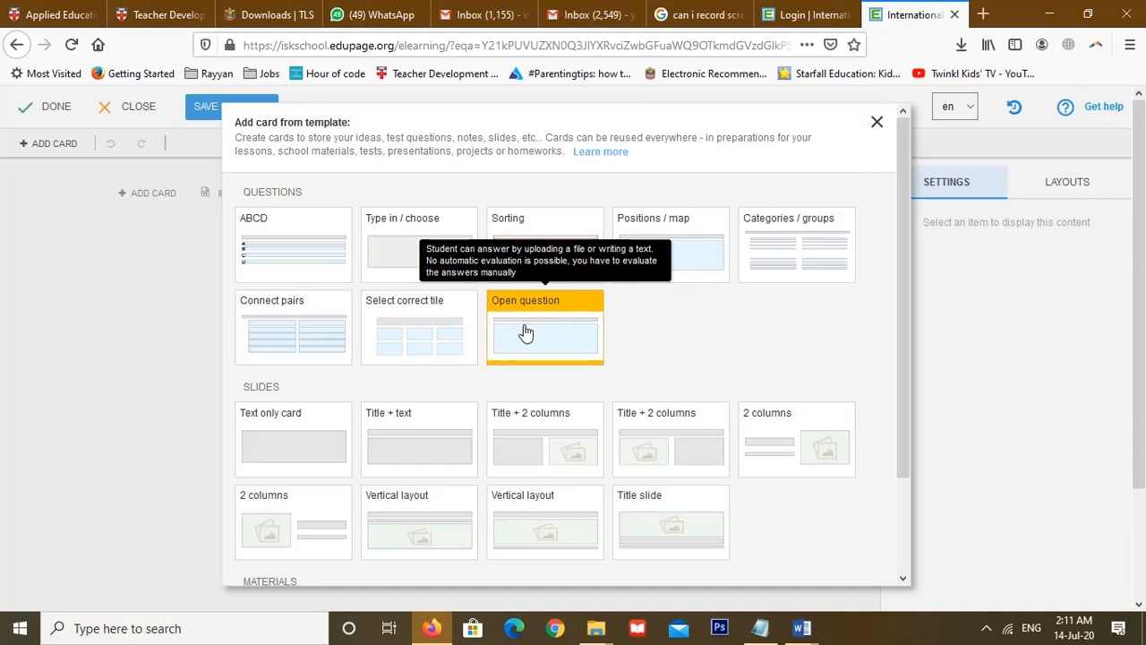
scroll(525, 333, down, 2)
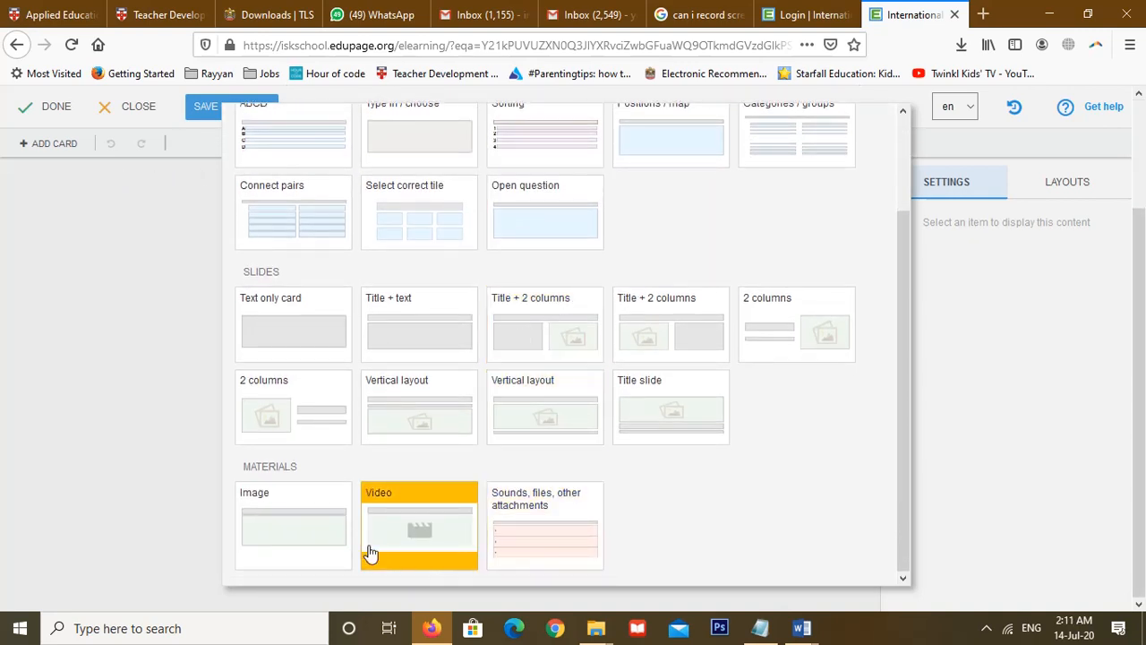
scroll(371, 554, up, 2)
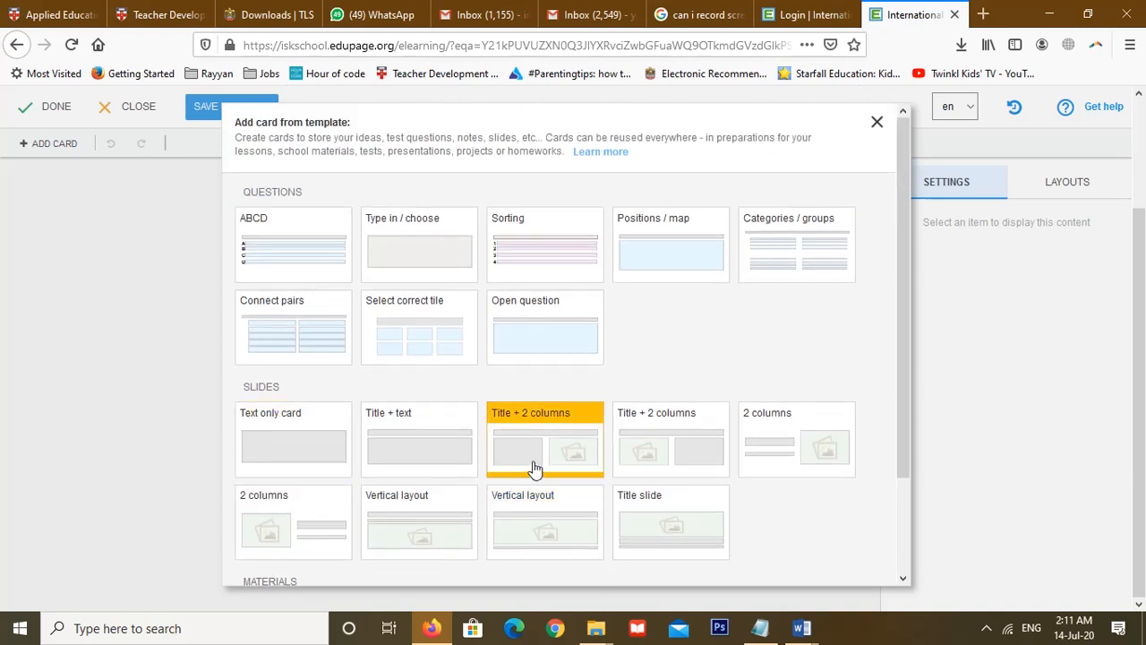
click(535, 465)
Switch to the Sample Grade 4 Assignment document in Word and copy the heading "International School of Karachi" for the card's title.
click(300, 241)
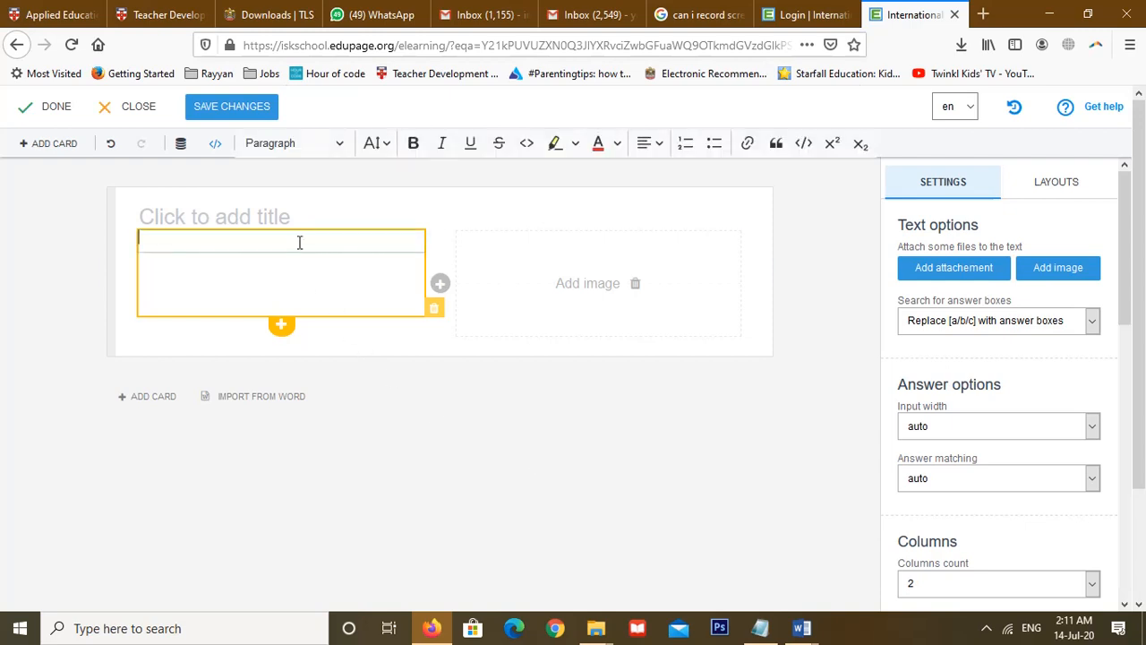
click(284, 213)
click(804, 629)
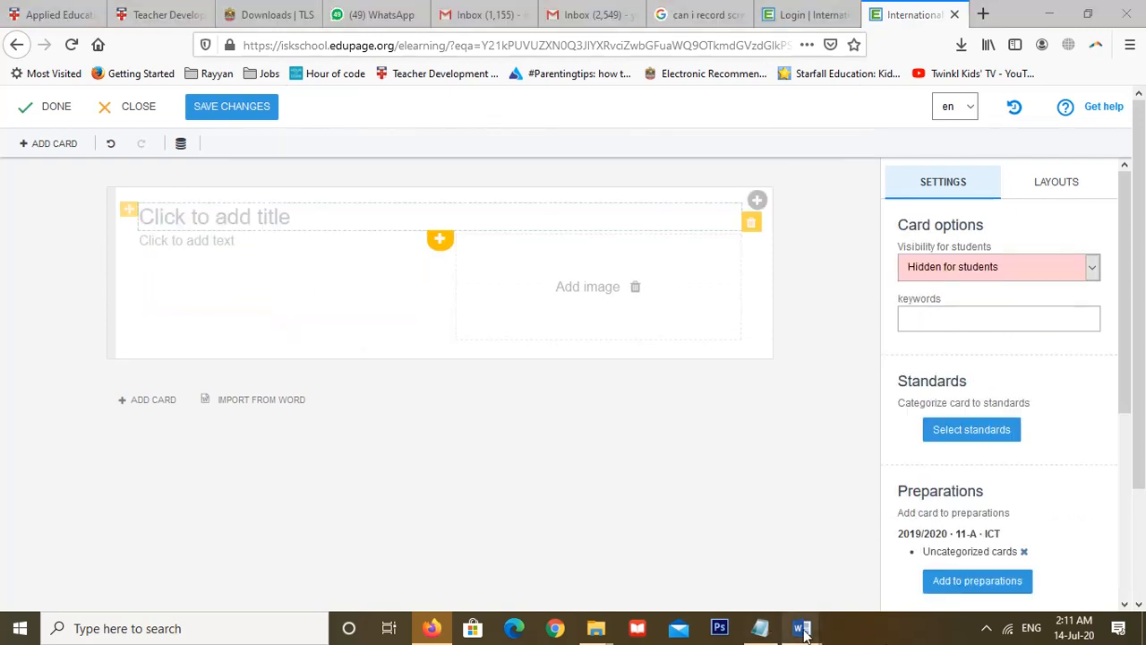
click(732, 581)
drag(289, 399, 873, 414)
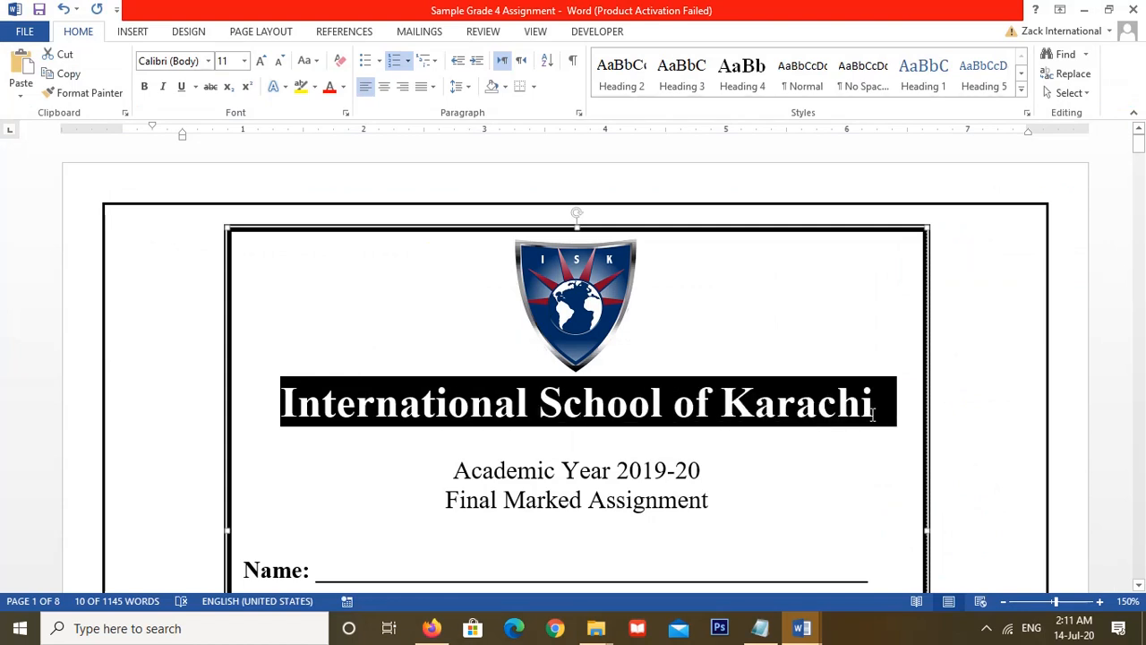
right_click(845, 410)
click(883, 184)
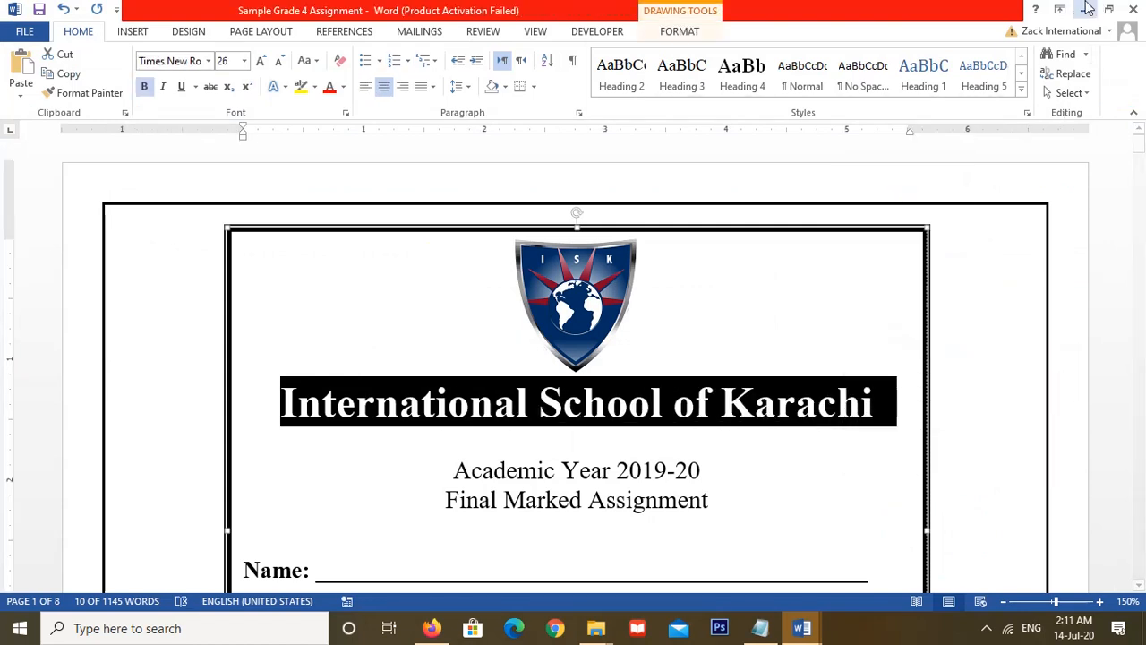
Switch back to Firefox and paste the copied heading "International School of Karachi" as the card's title.
click(1086, 9)
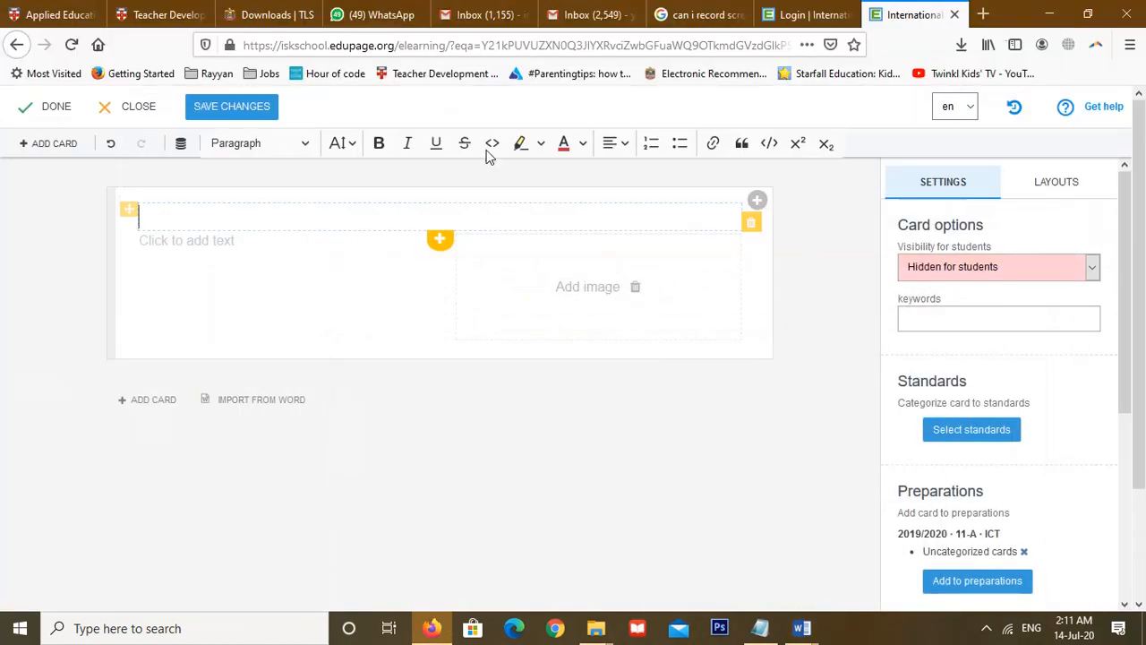
right_click(195, 220)
click(242, 293)
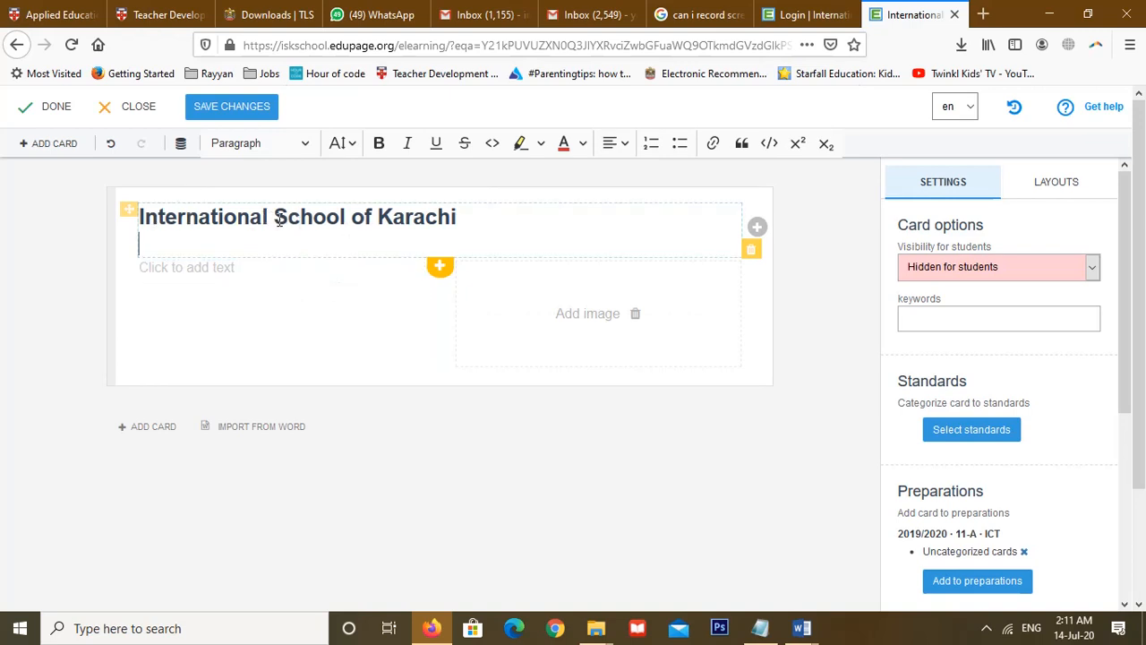
Enter "ICT Assessment", "Duration: 1 hour" and "Calculators are not allowed" in the card's text column, with a blank line between them.
click(254, 318)
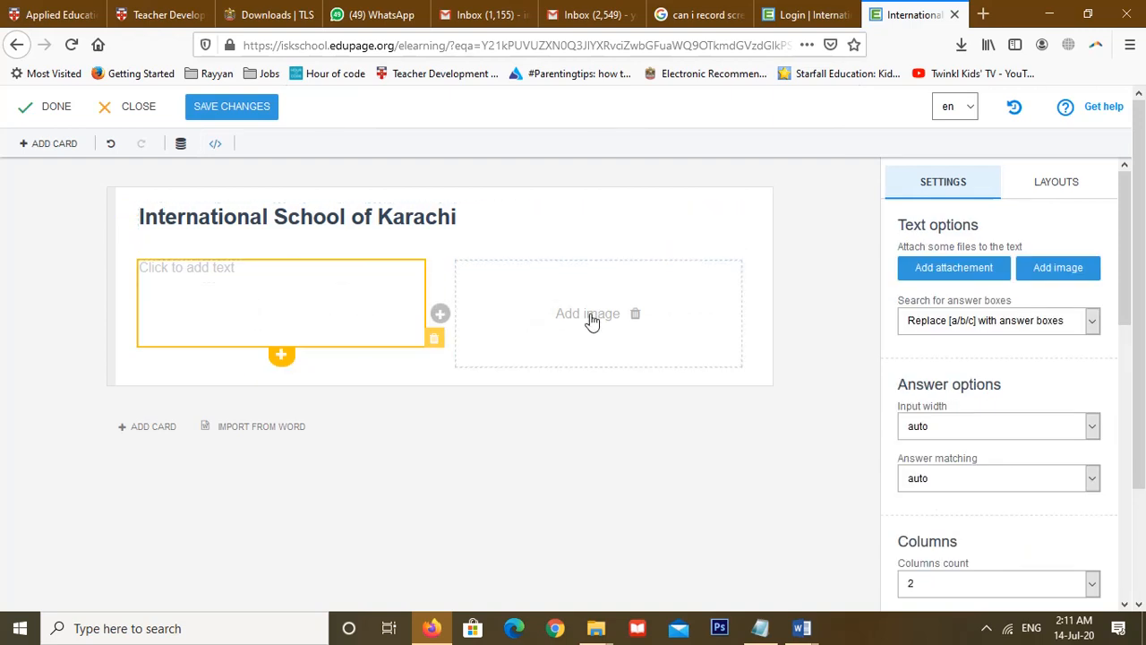
click(251, 265)
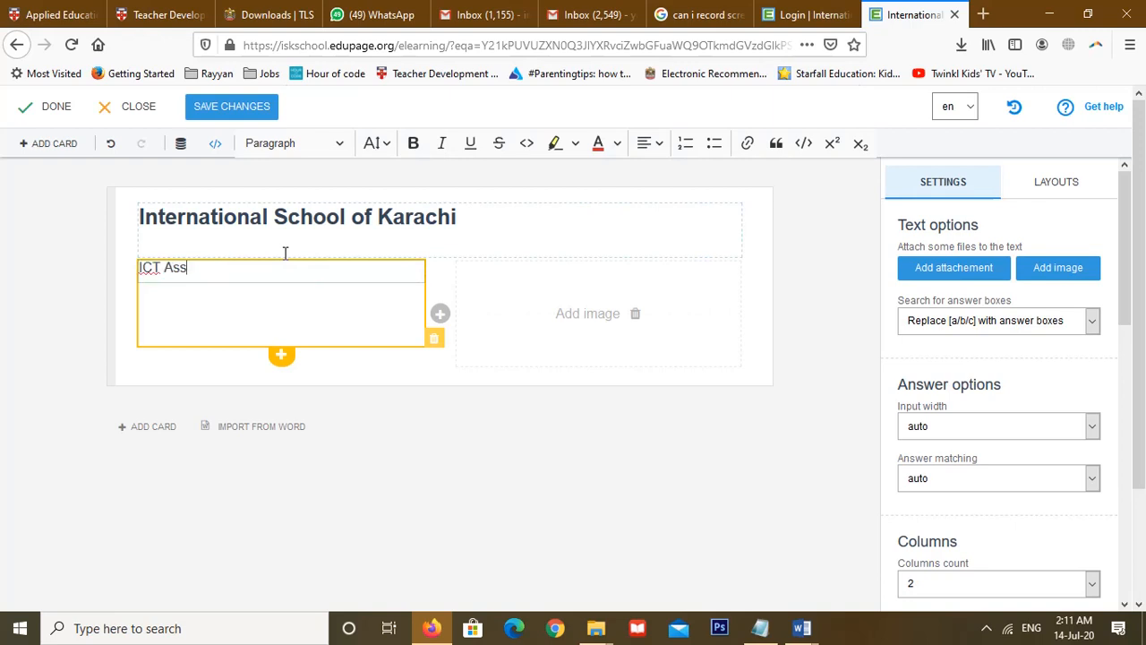
text(ICT Assessment)
key(Return)
key(Return)
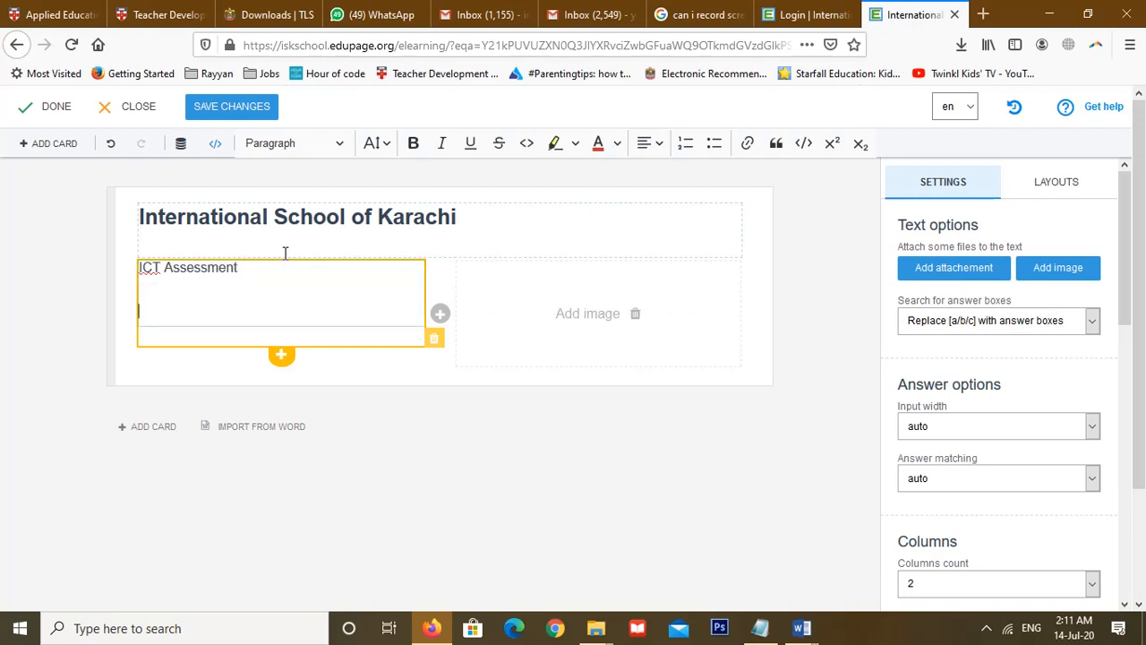
text(Duration: 1 hour)
key(Return)
key(Return)
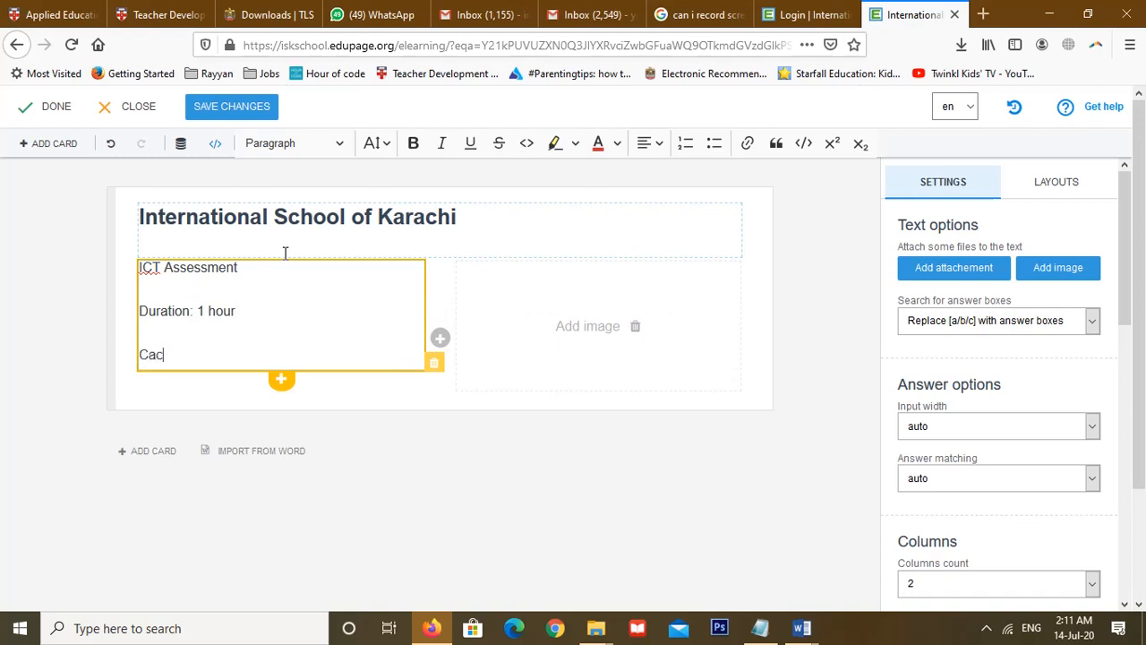
text(are not allowed)
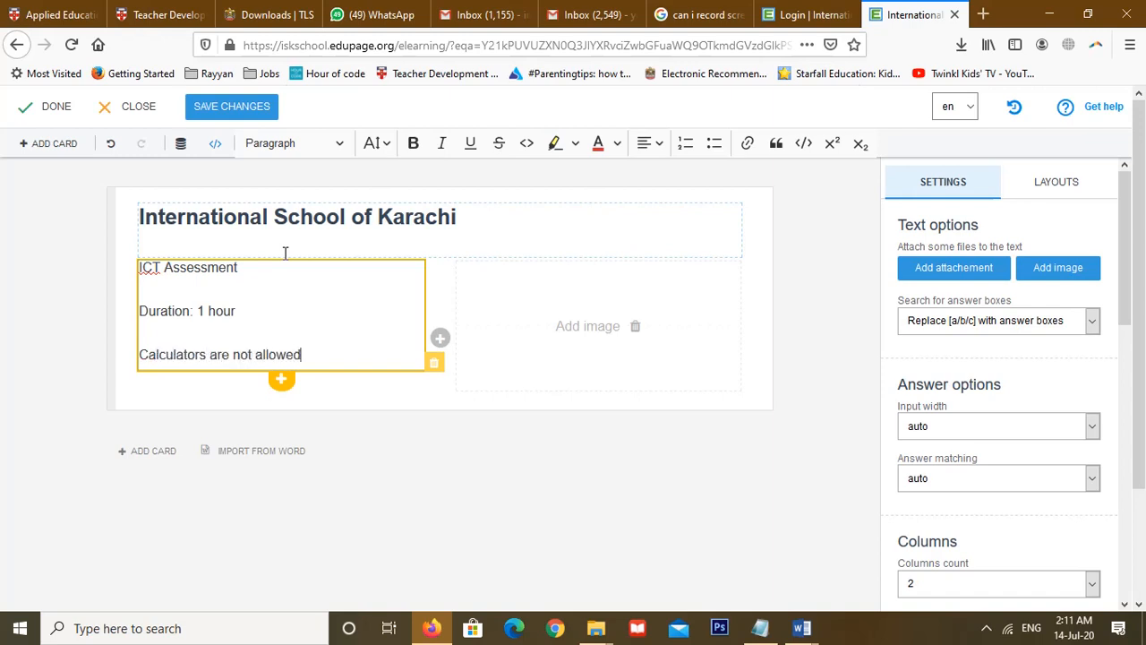
Upload the dark blue ISK shield logo into the card's image area, searching the Pictures folder for "logo".
click(600, 334)
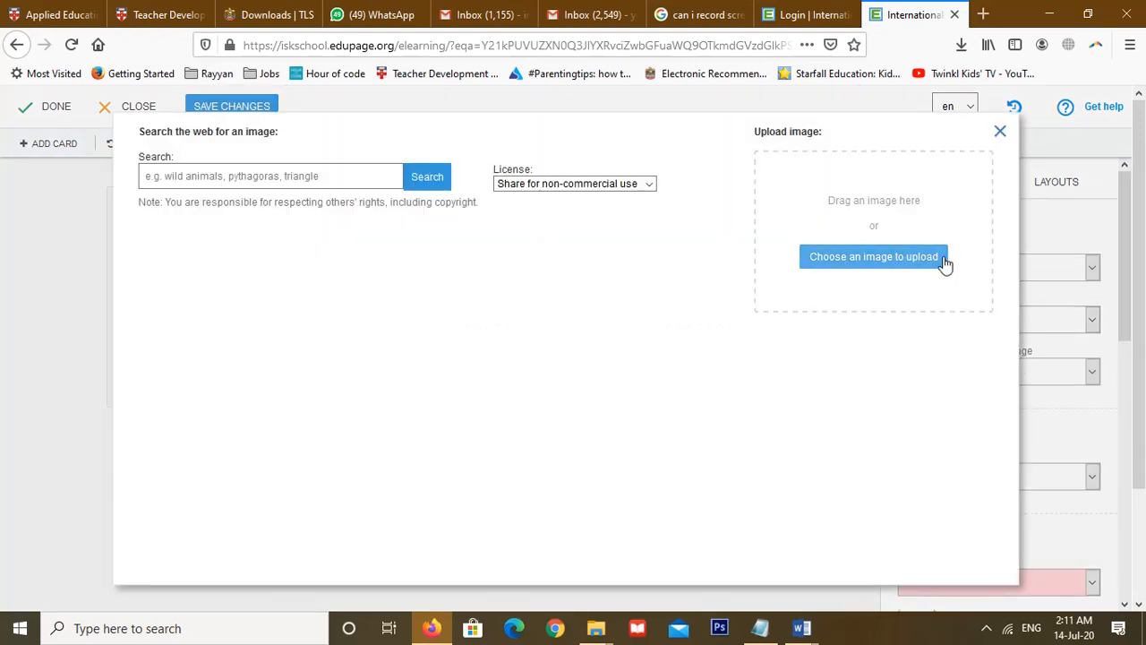
click(887, 257)
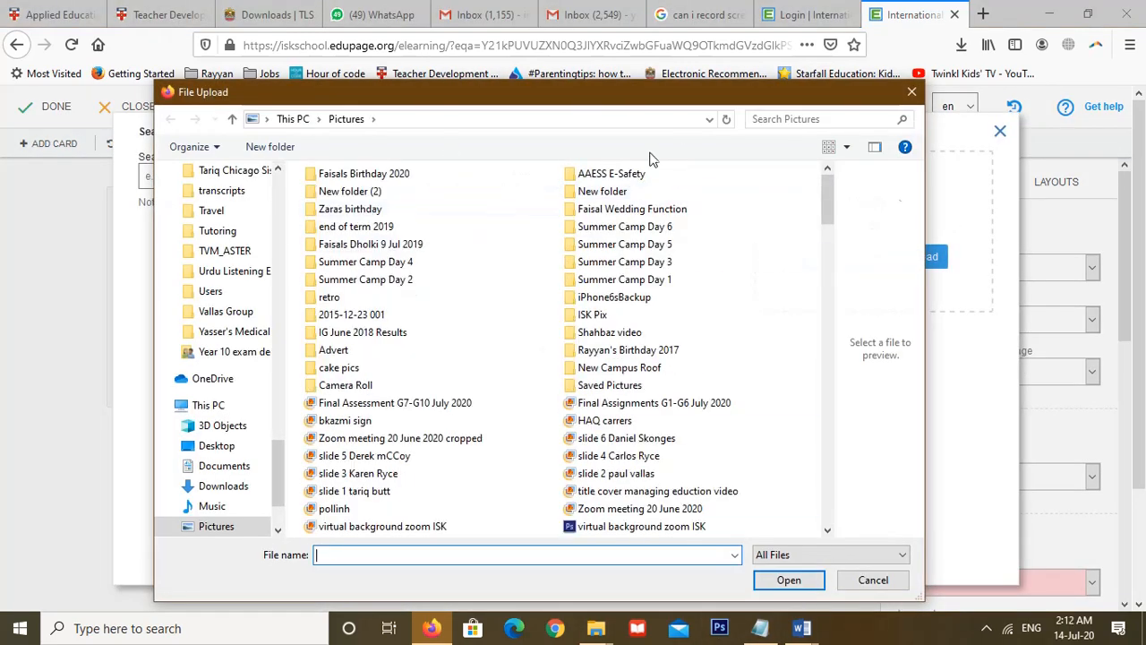
click(837, 123)
text(logo)
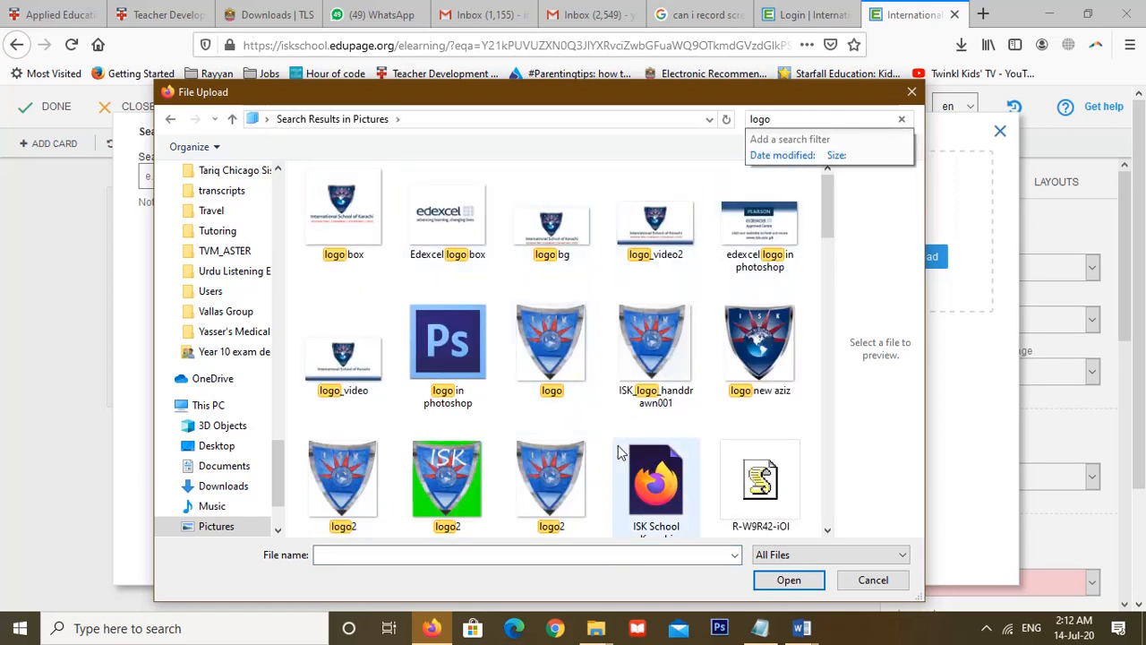
click(761, 358)
click(789, 579)
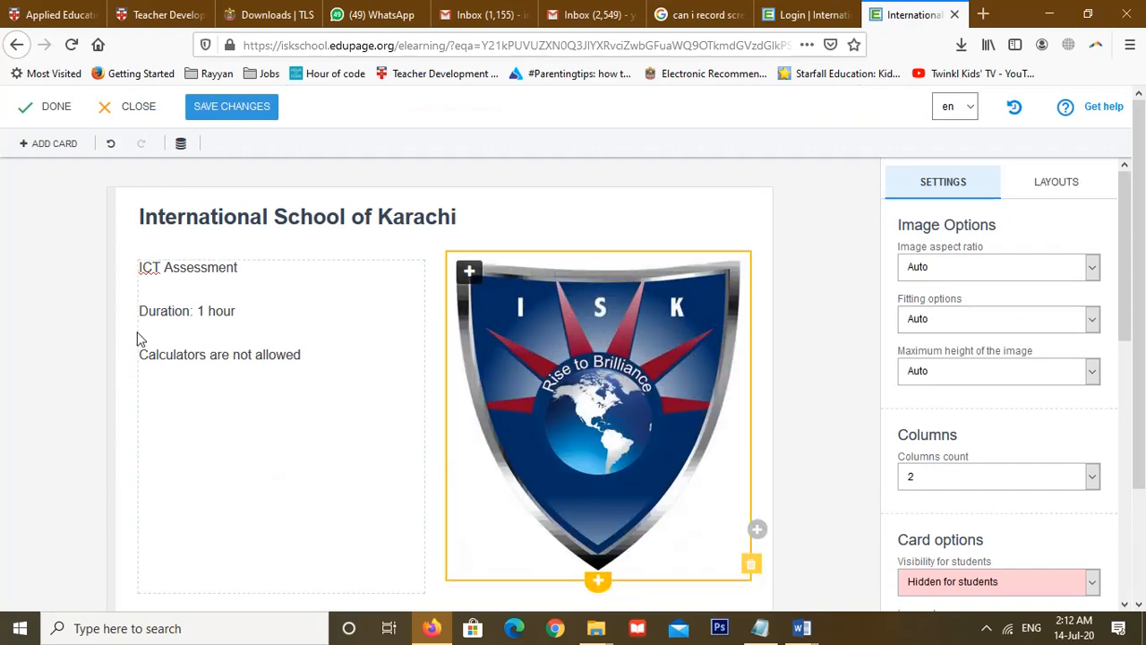
scroll(203, 325, down, 2)
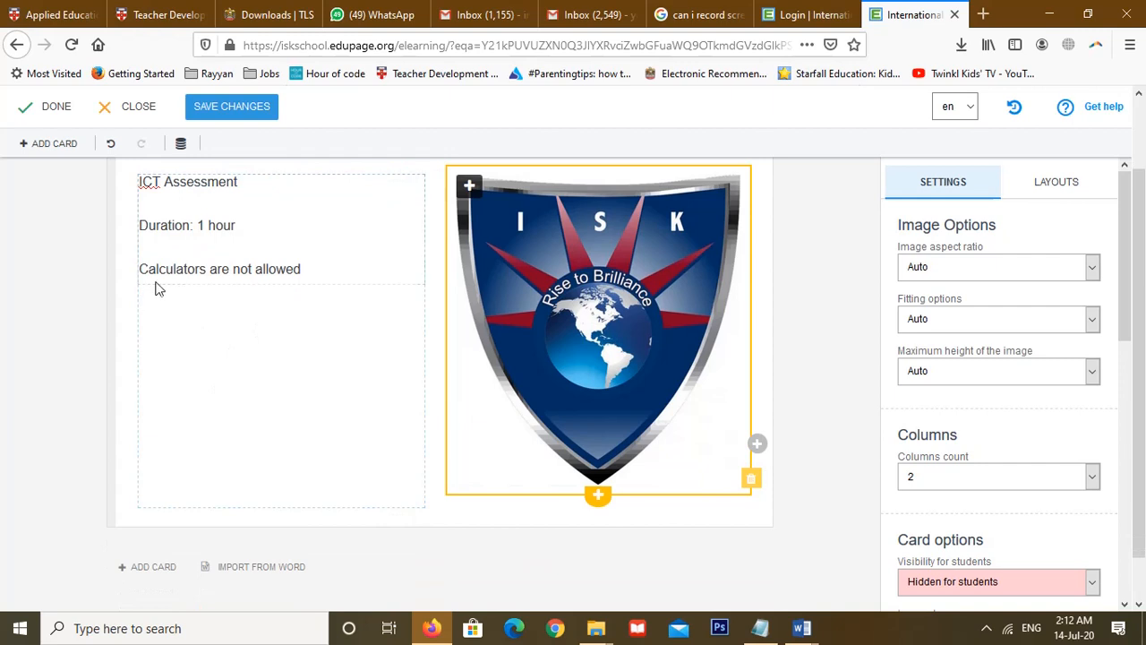
scroll(189, 406, up, 2)
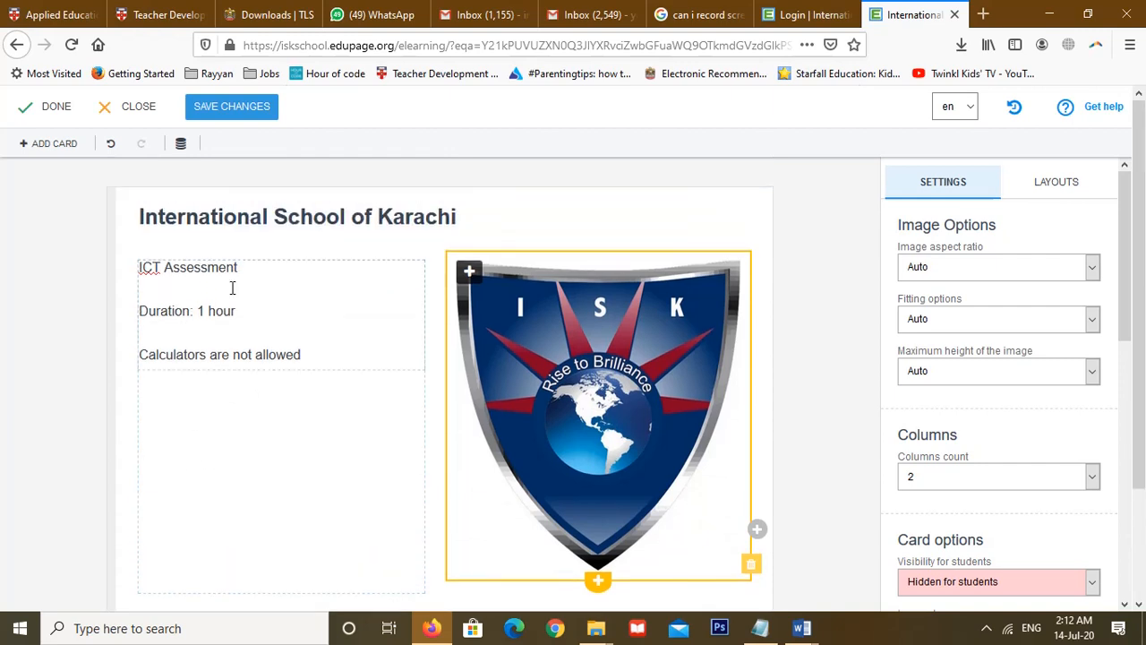
scroll(197, 327, down, 3)
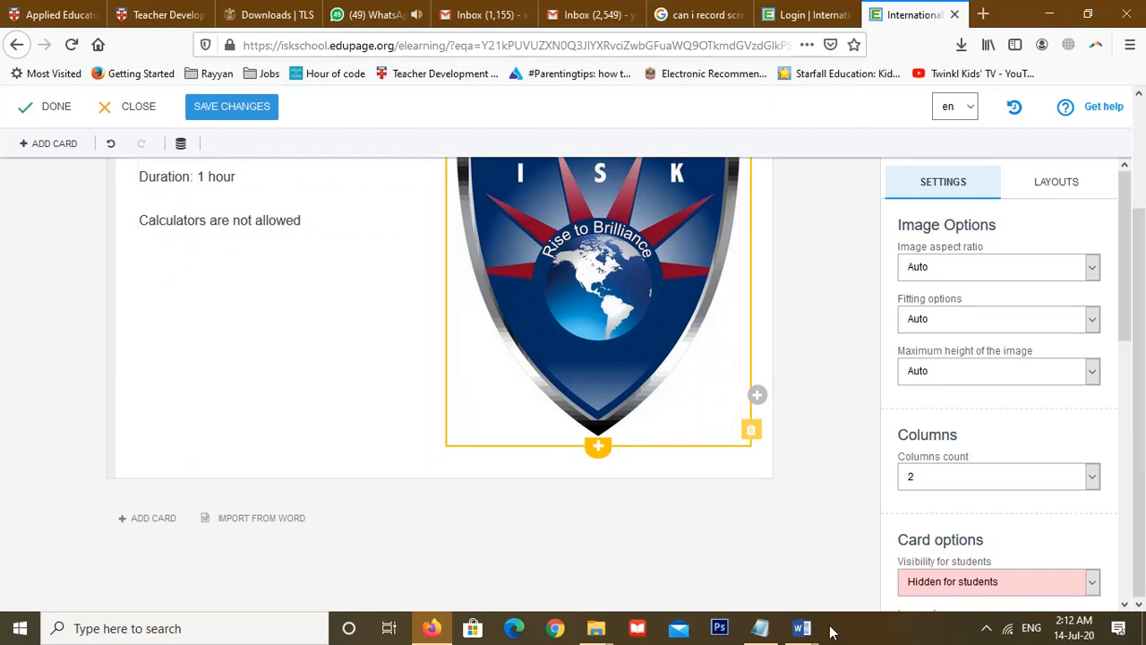
Switch to the IGCSE ICT MCQ Databank document in Word and look over its multiple-choice questions at 100% zoom.
click(801, 627)
click(857, 604)
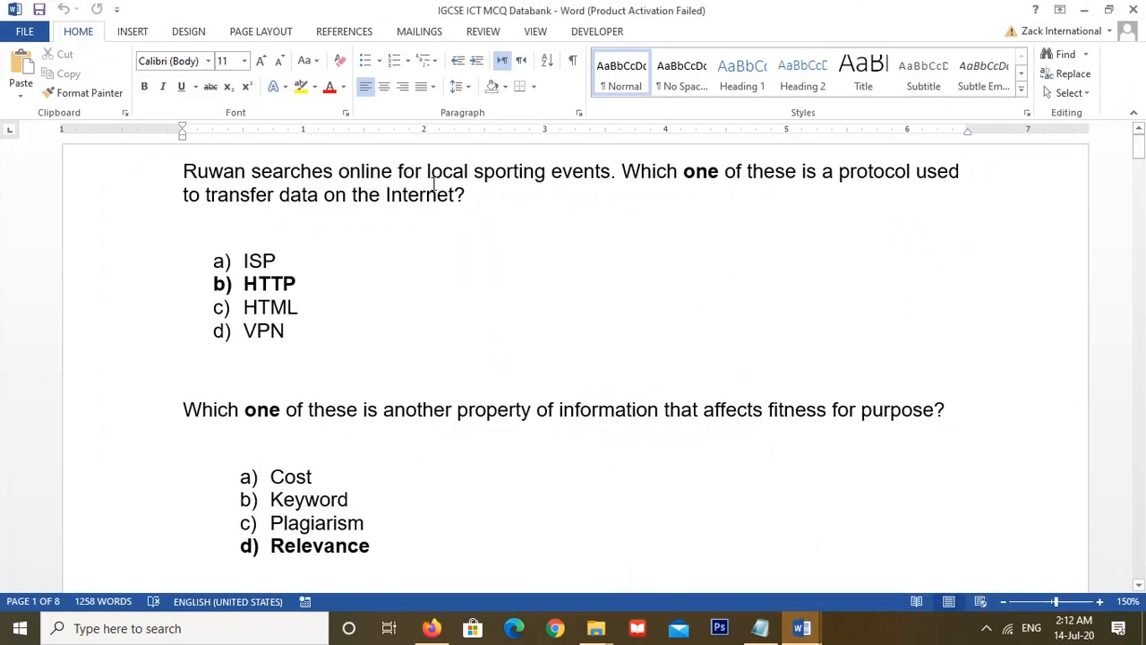
scroll(557, 222, down, 5)
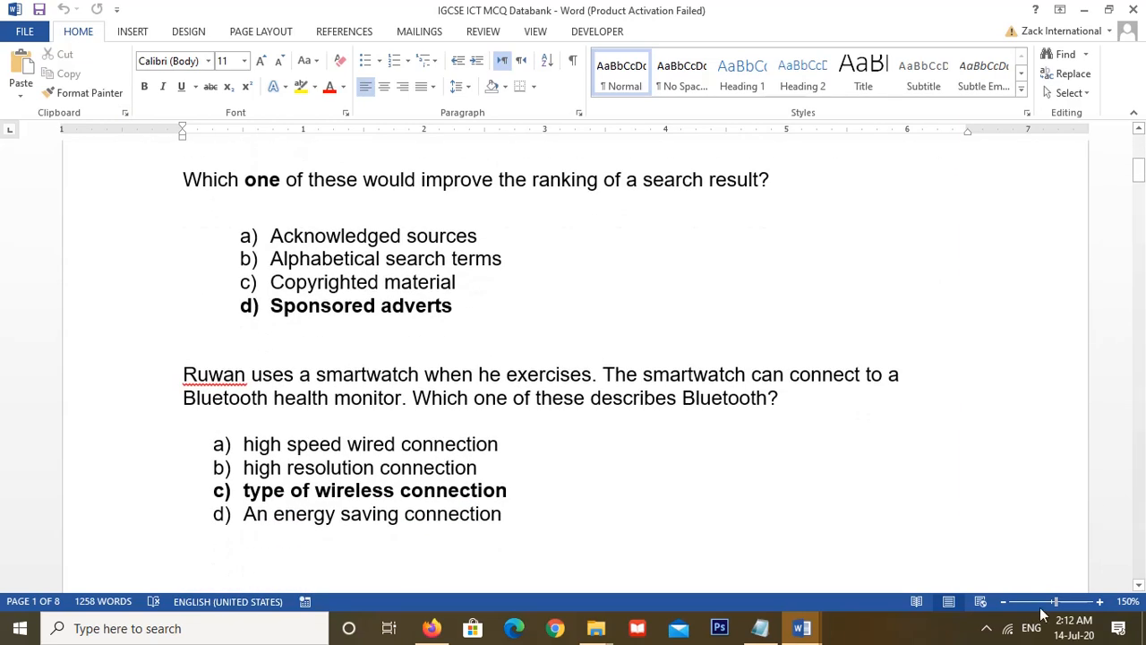
click(1003, 604)
click(1003, 603)
click(1003, 604)
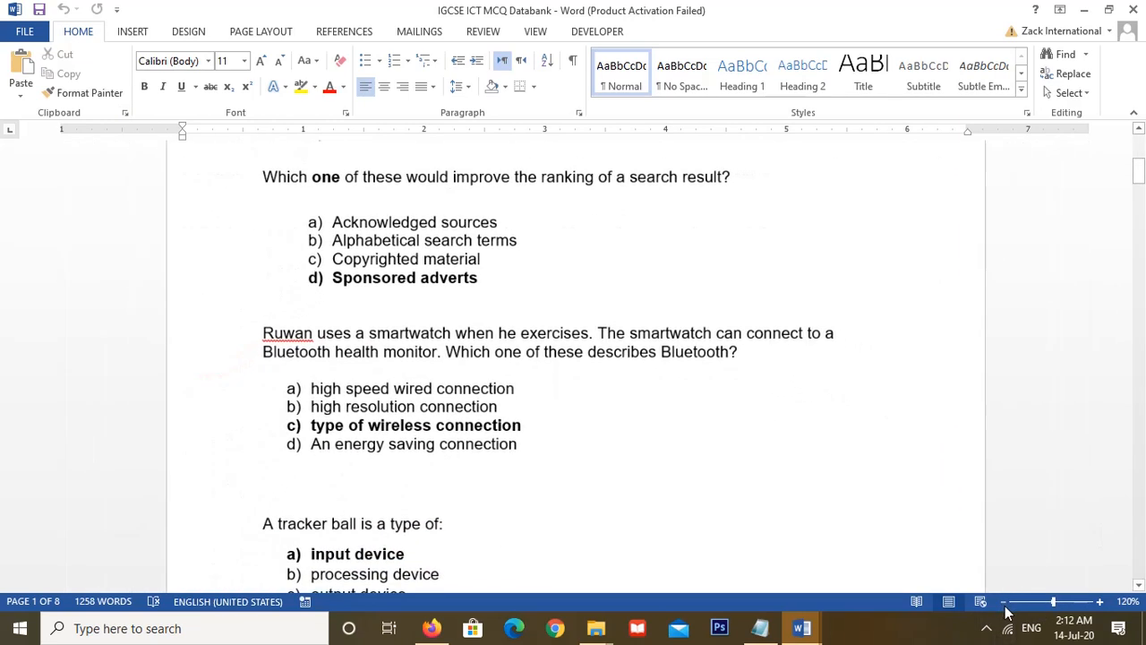
click(1003, 604)
scroll(660, 409, up, 3)
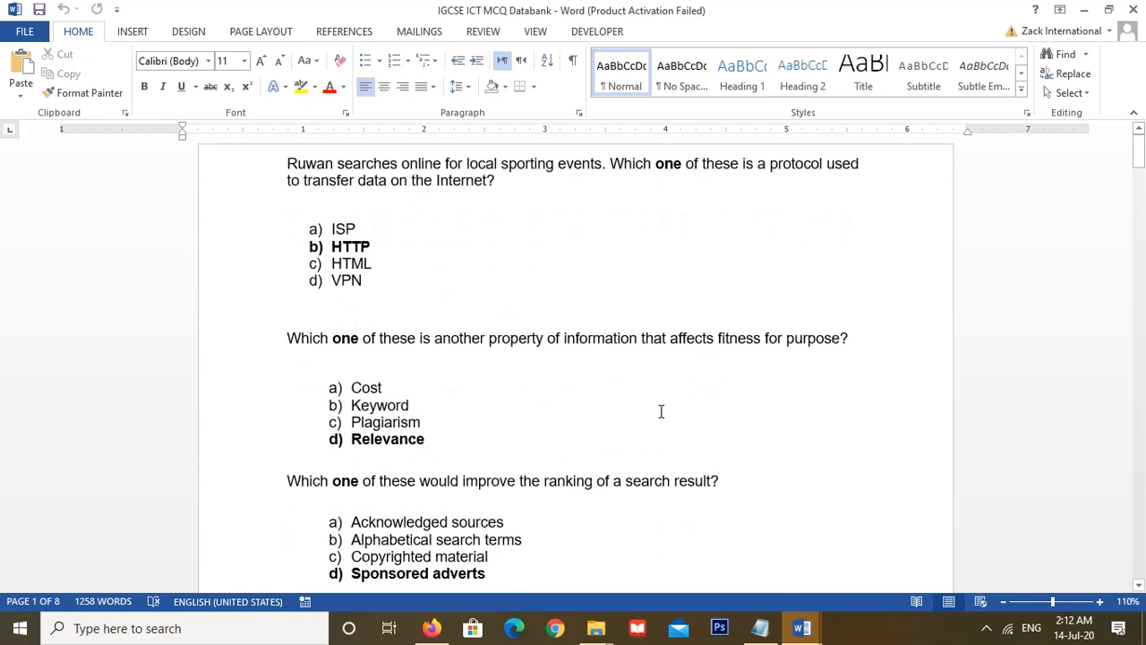
click(1003, 601)
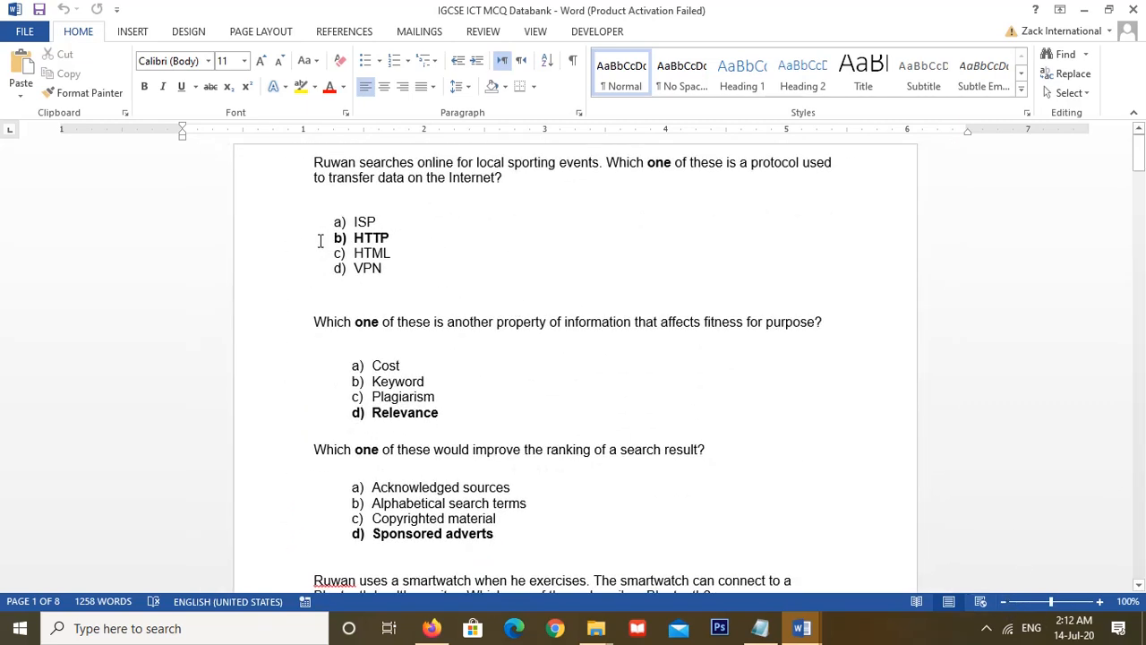
Examine how the correct answer, option b) HTTP, is formatted in the first question.
click(354, 236)
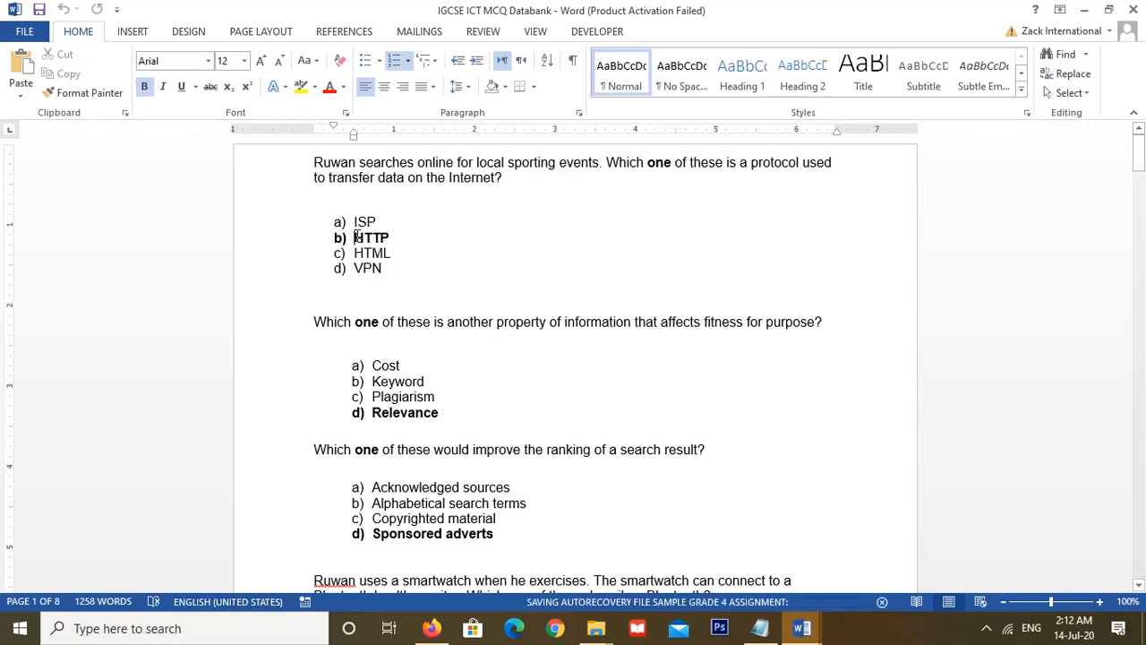
double_click(371, 238)
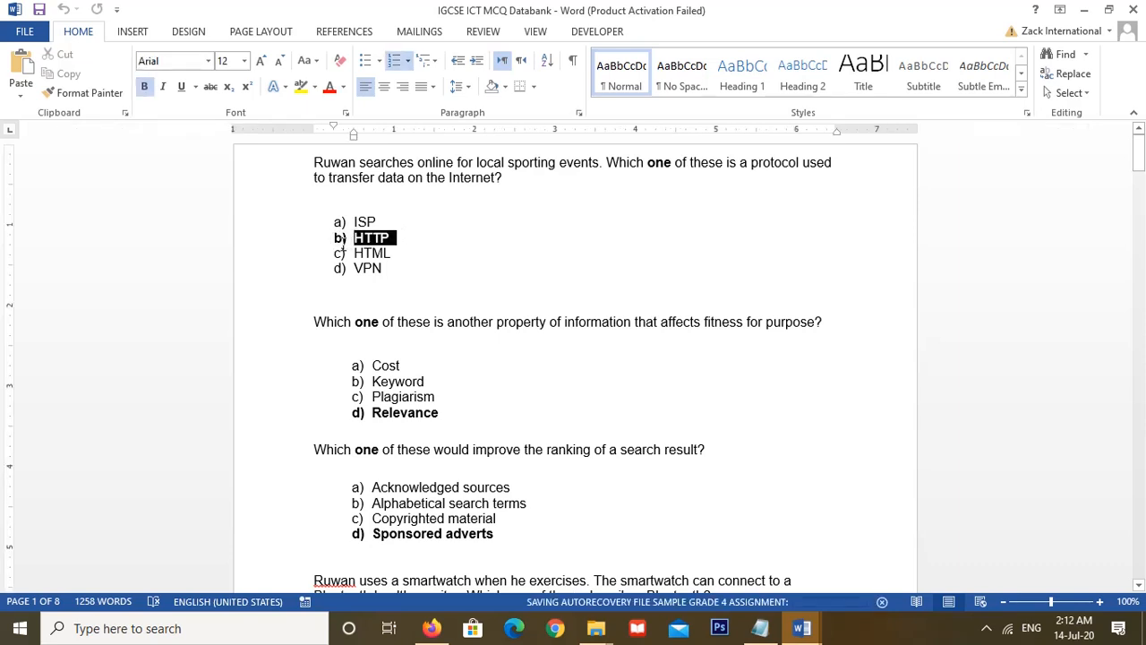
click(414, 248)
drag(395, 234, 332, 240)
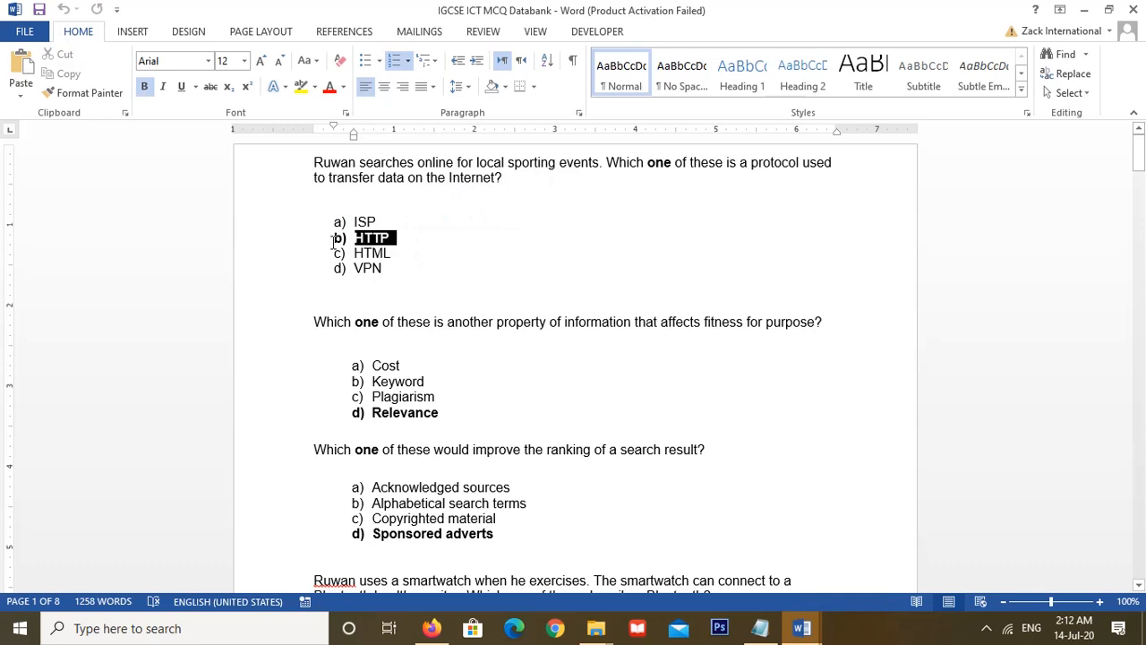
click(401, 247)
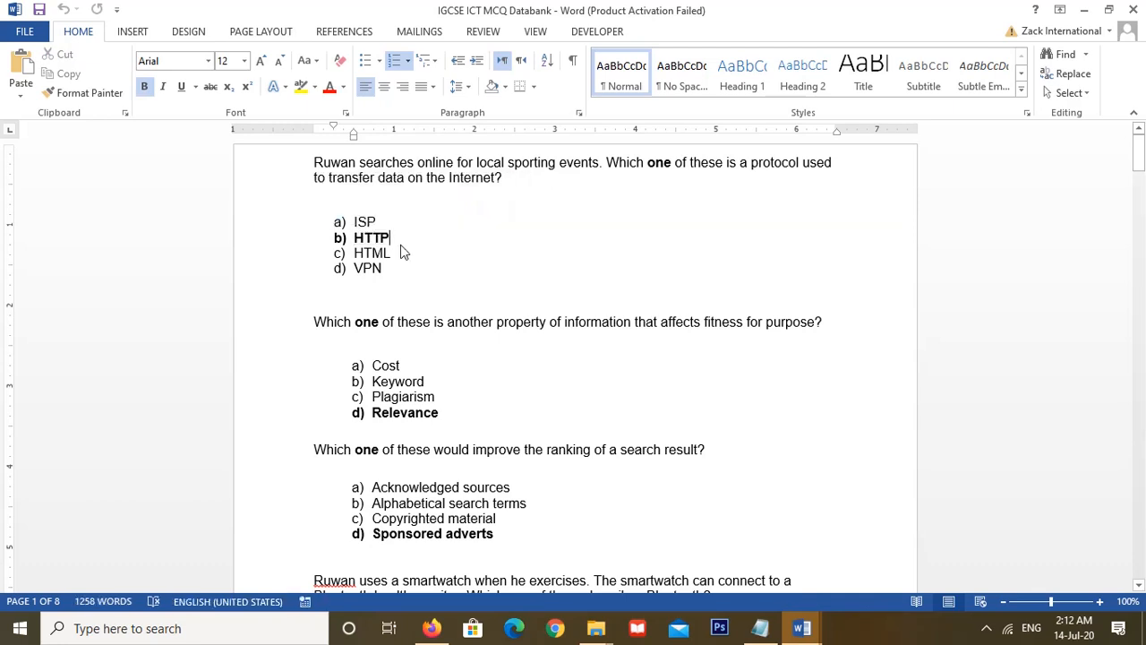
double_click(385, 236)
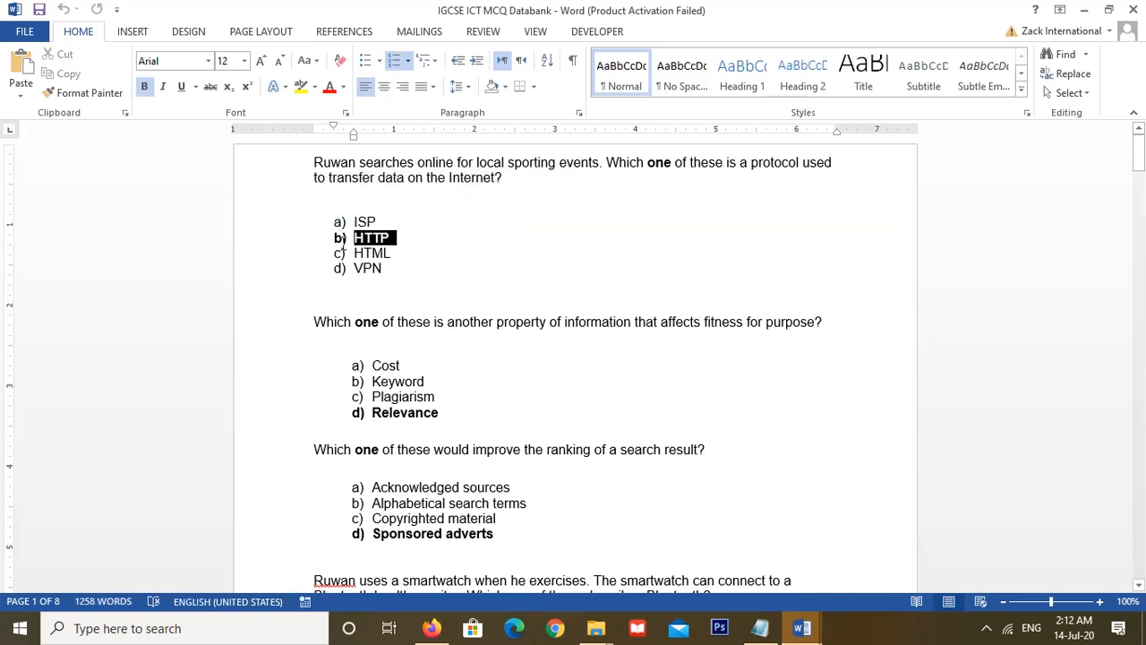
click(434, 267)
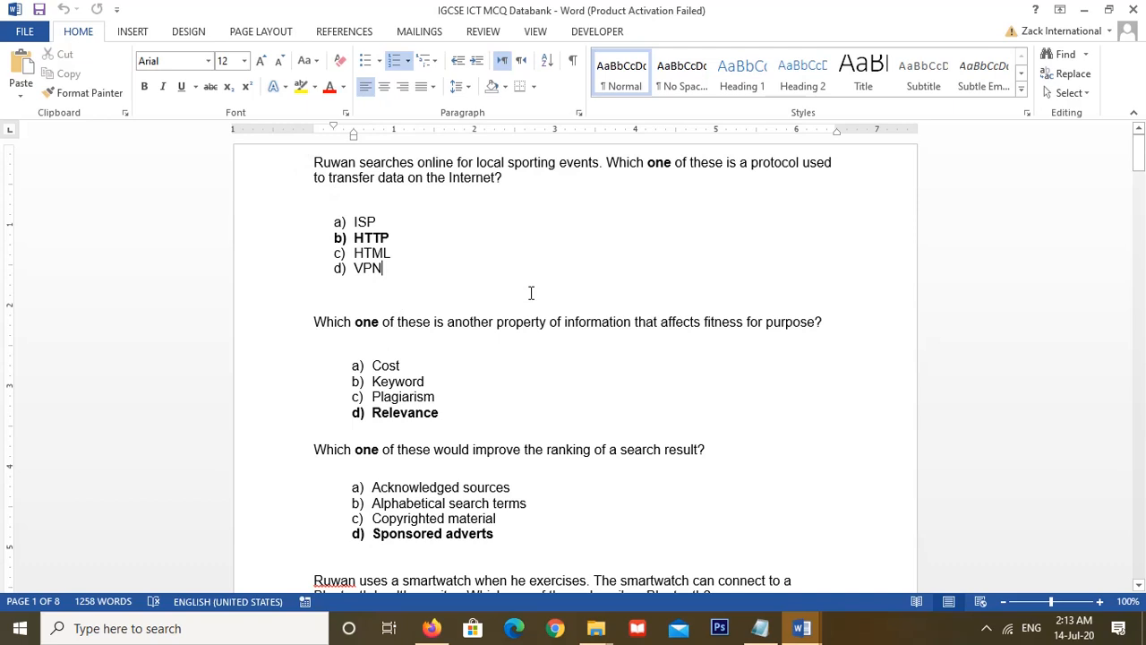
Copy the first three questions with their options, from the protocol question through "Sponsored adverts".
drag(309, 158, 574, 547)
click(517, 533)
drag(355, 224, 565, 529)
right_click(390, 179)
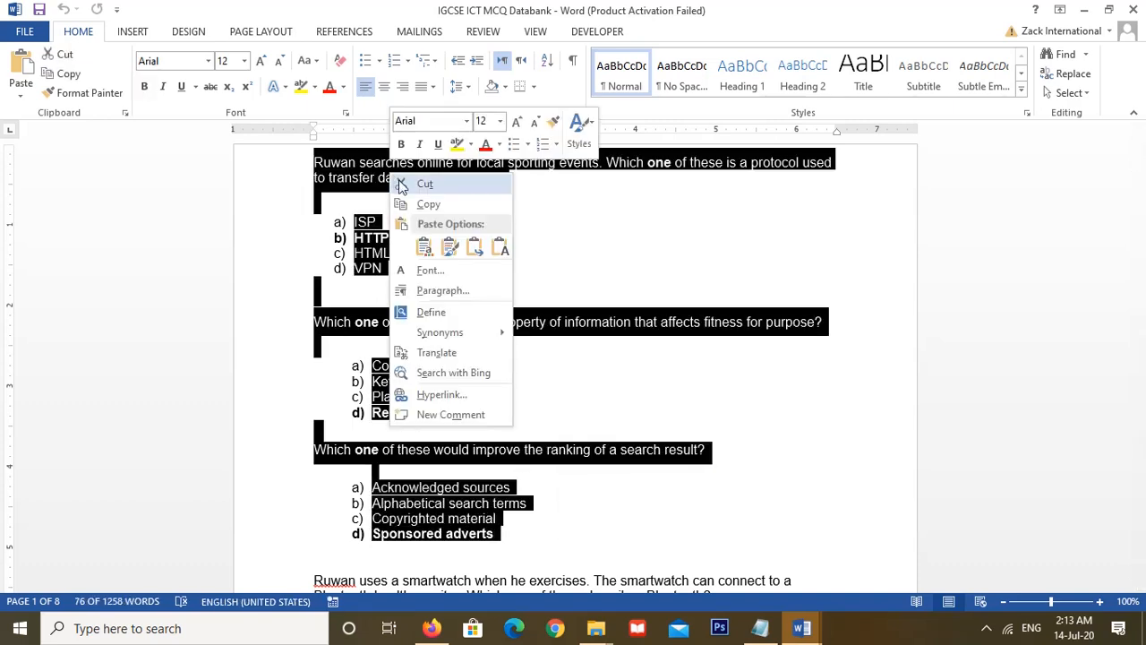
click(421, 202)
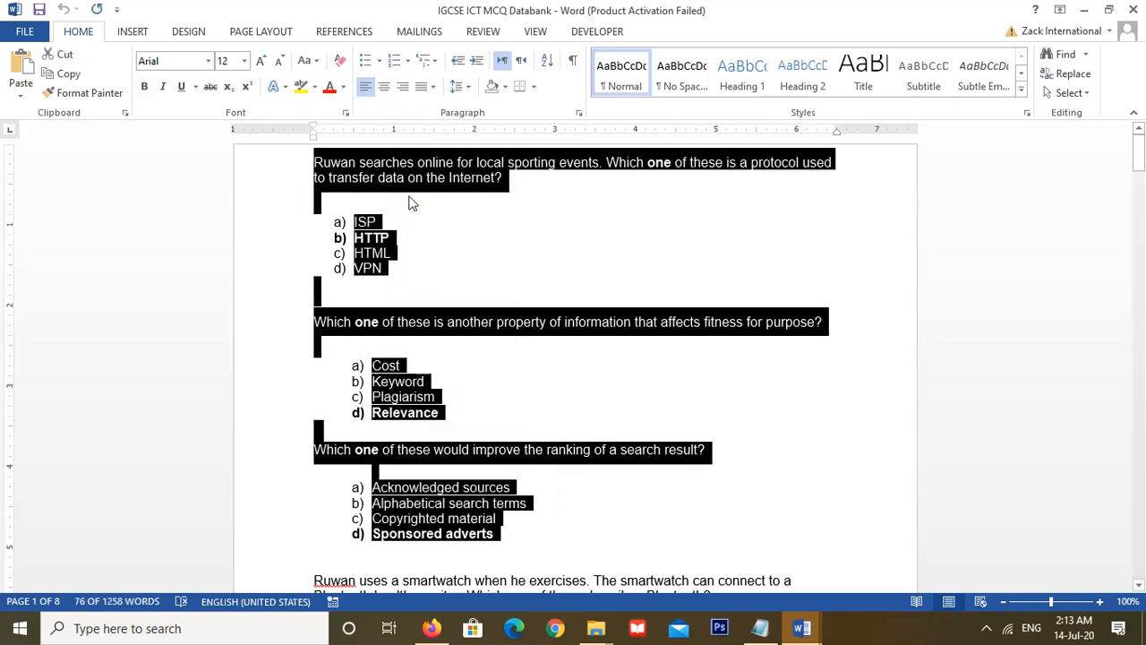
Switch back to Firefox, import the copied Word questions below the title card, and check the resulting question cards and their correct answers.
click(432, 628)
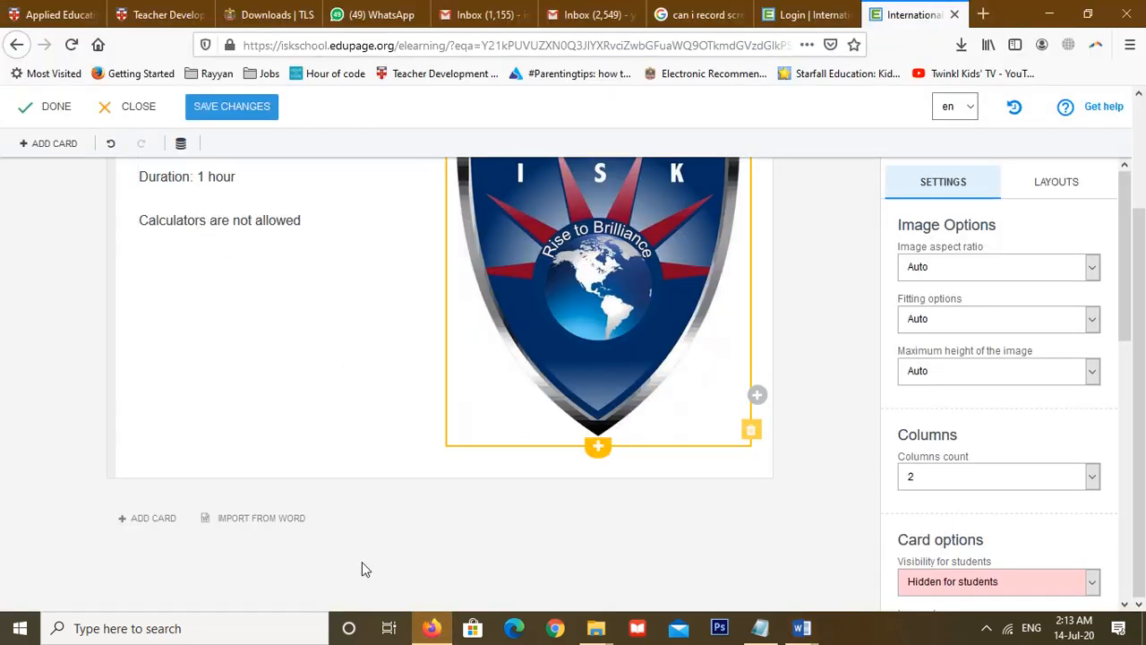
scroll(313, 409, up, 2)
scroll(314, 410, down, 2)
click(224, 528)
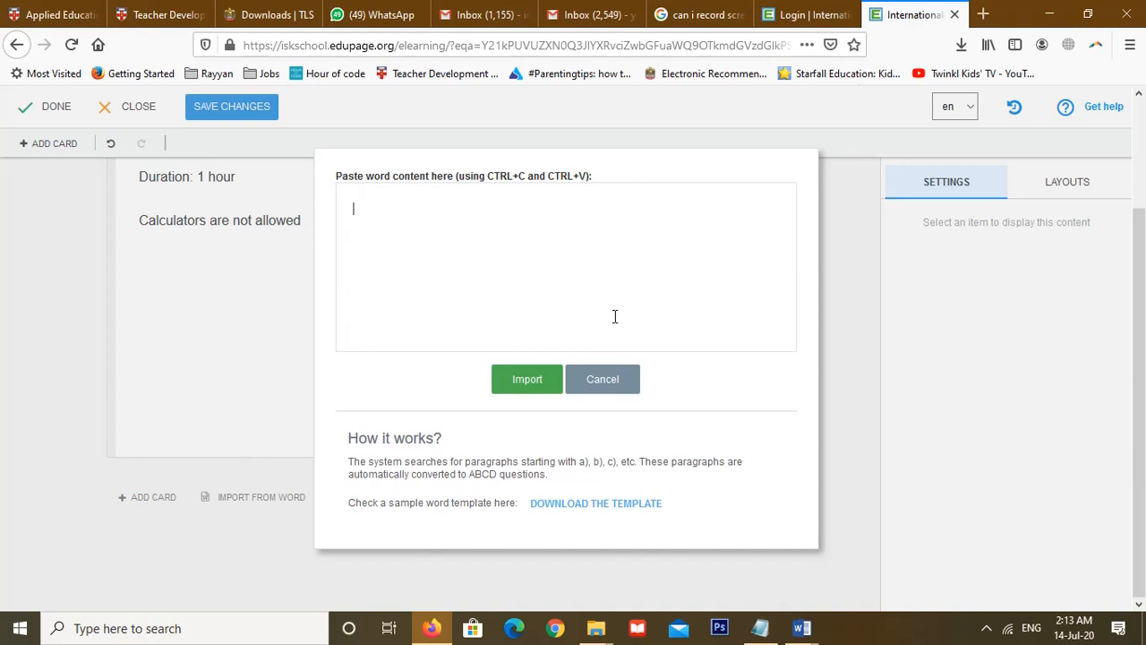
right_click(385, 208)
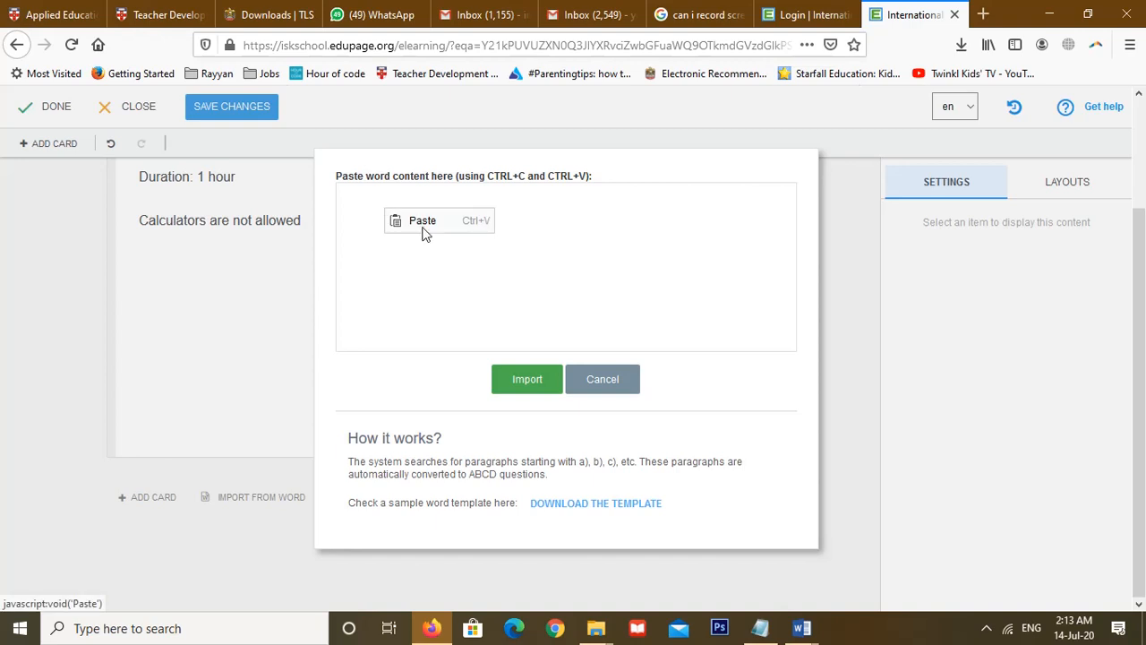
click(427, 227)
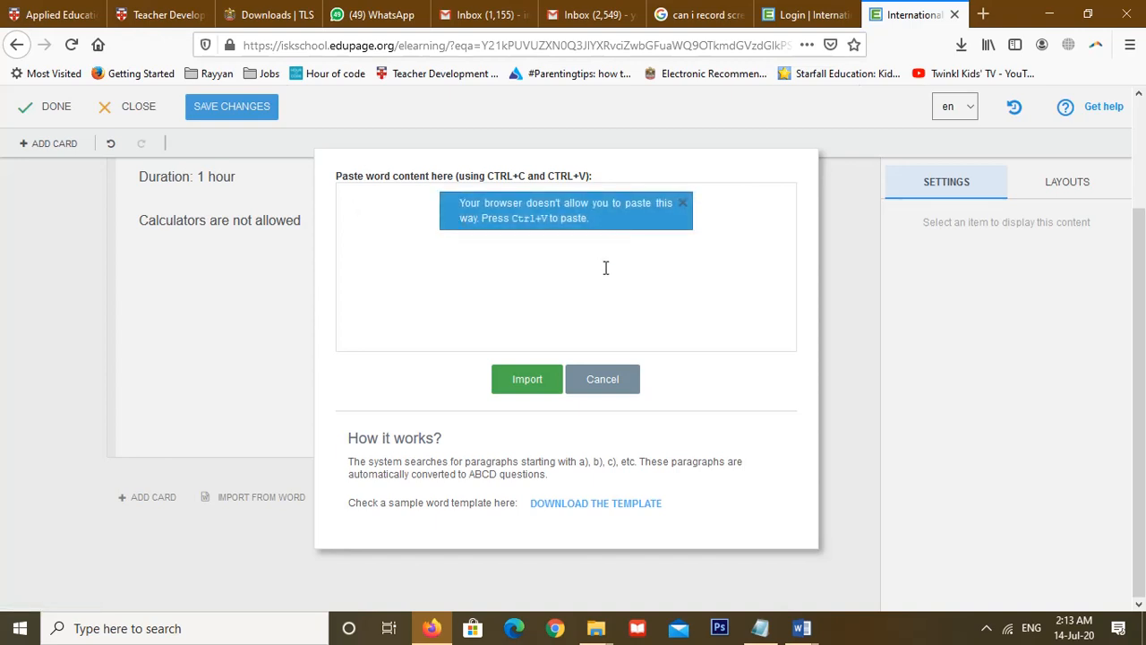
click(683, 204)
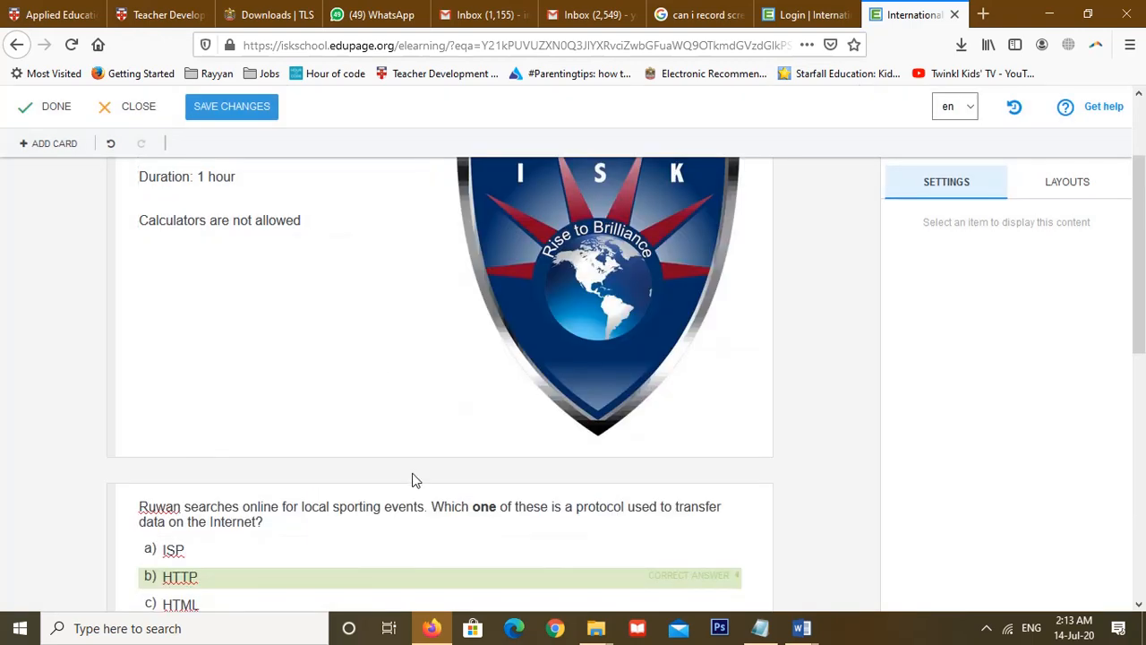
scroll(413, 477, down, 3)
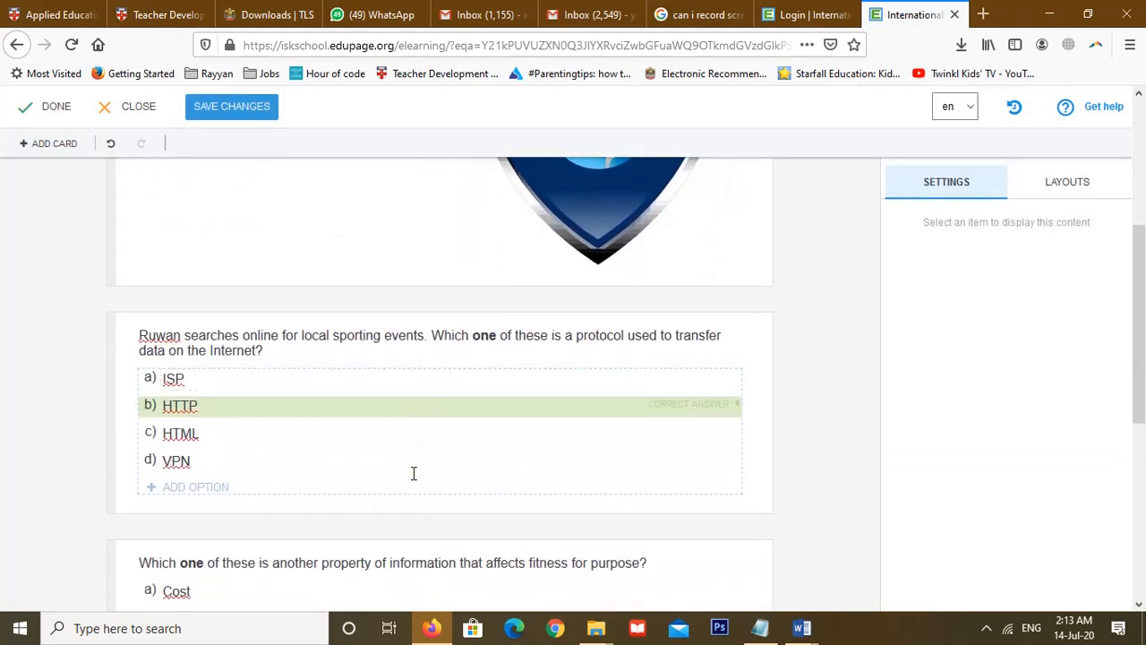
scroll(413, 472, down, 2)
scroll(413, 473, down, 2)
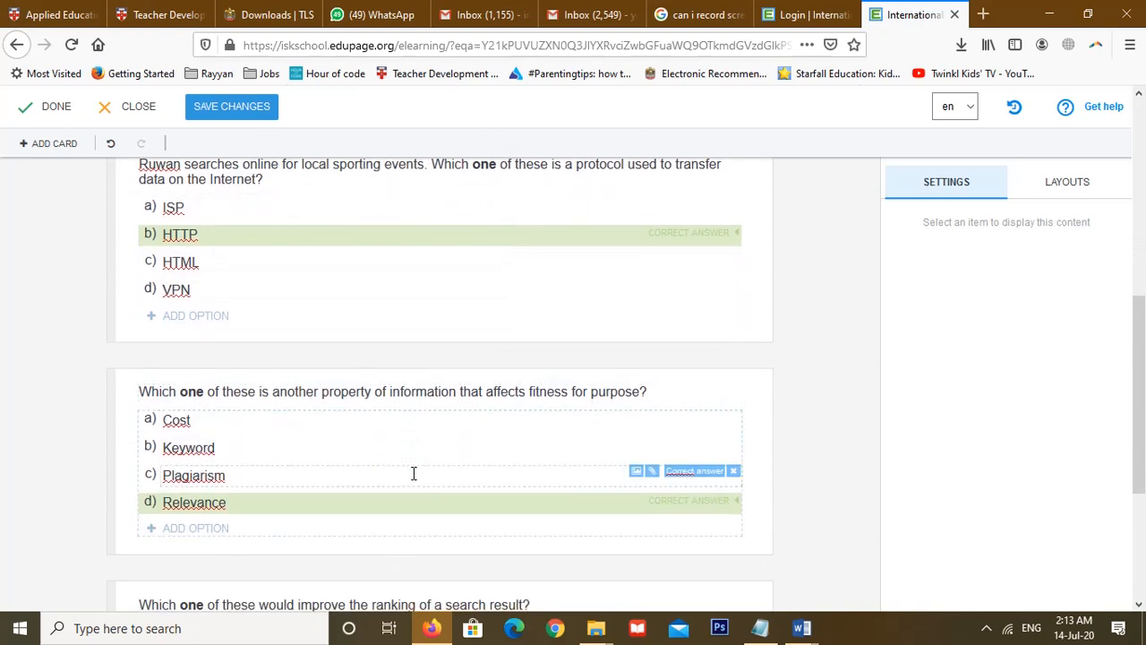
scroll(414, 473, down, 4)
scroll(412, 473, up, 1)
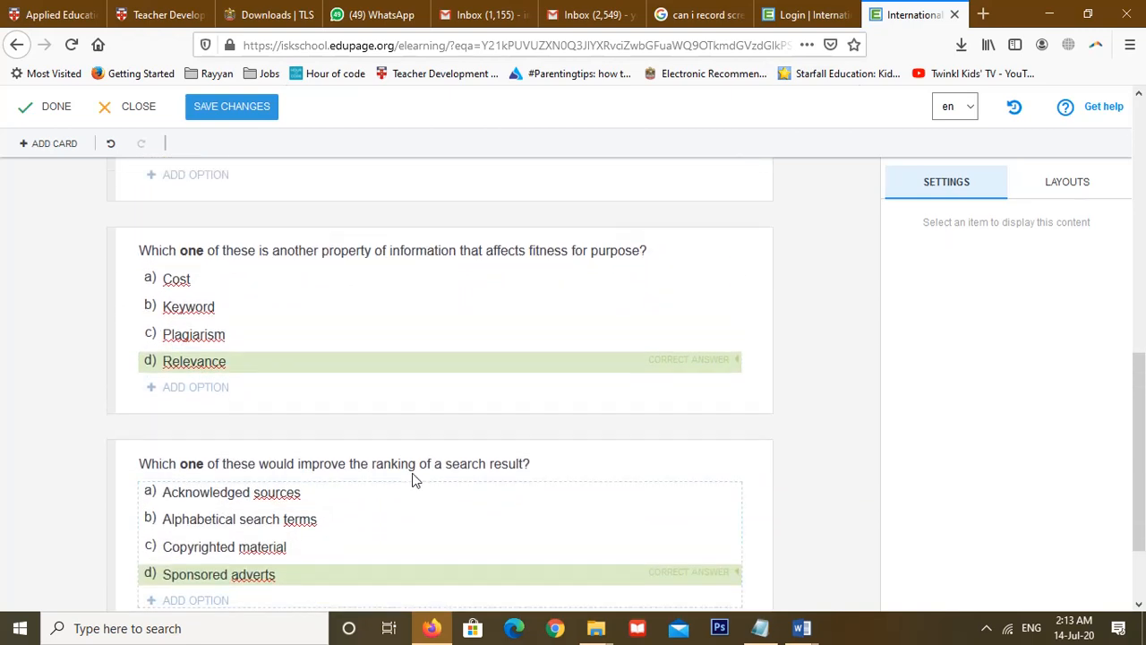
Examine the three imported question cards and their marked correct answers, from the protocol question to the search ranking question.
scroll(413, 479, up, 4)
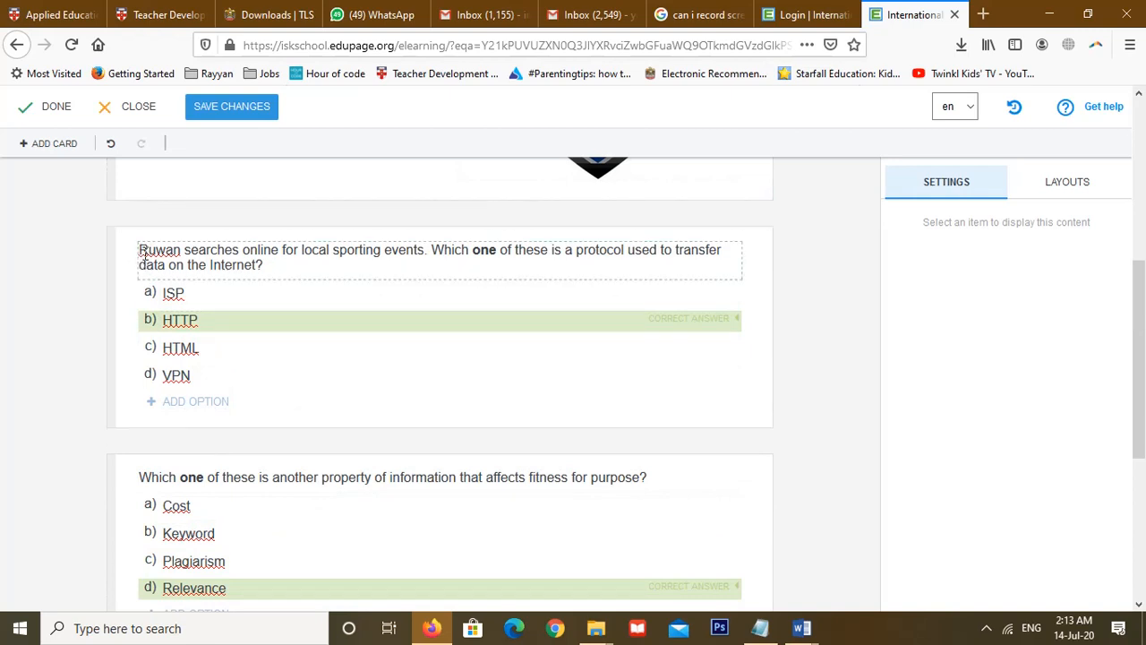
scroll(149, 514, down, 5)
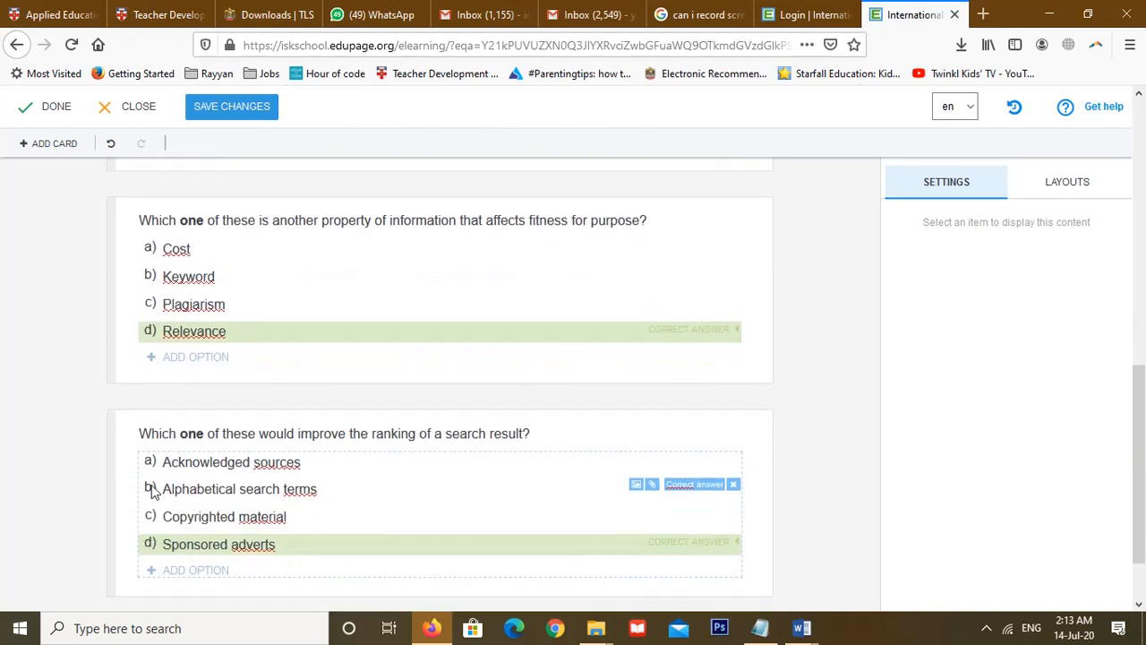
scroll(197, 583, up, 6)
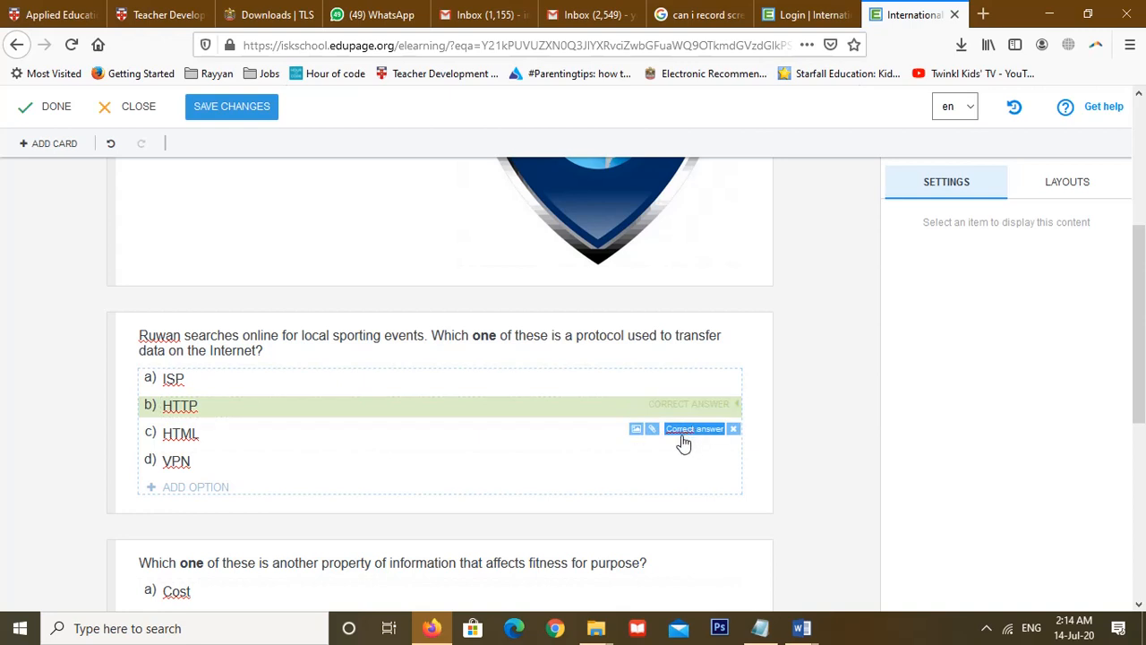
scroll(408, 520, down, 3)
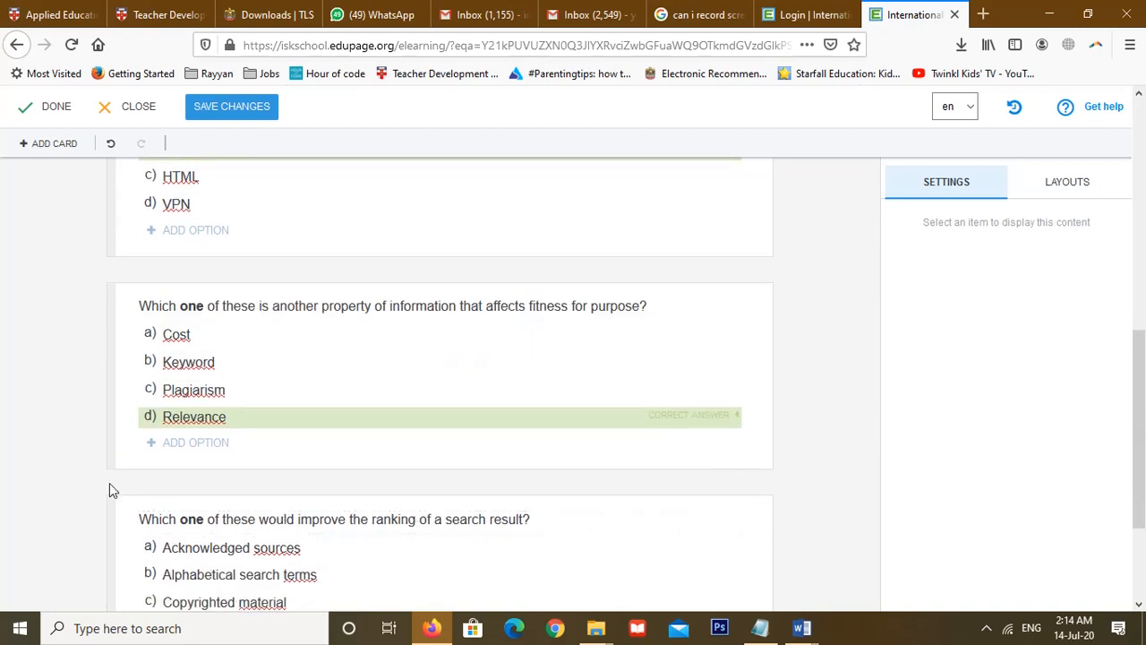
scroll(645, 502, down, 2)
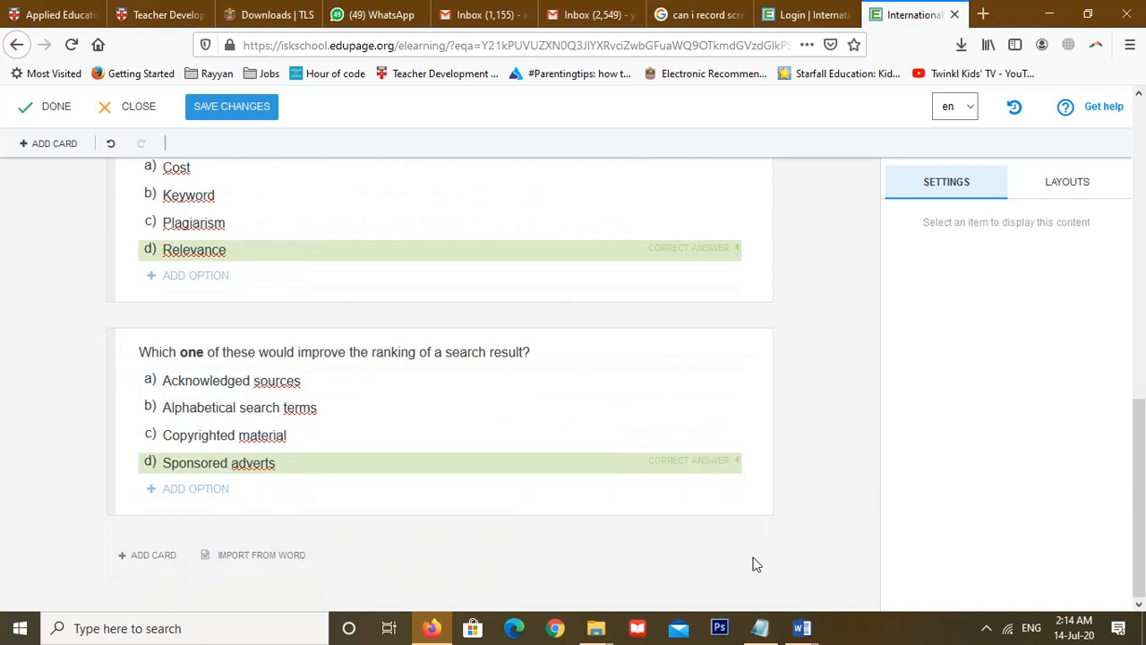
Switch to the IGCSE ICT MCQ Databank document in Word and look through it for the short-answer questions with bracketed answers.
click(802, 628)
click(904, 560)
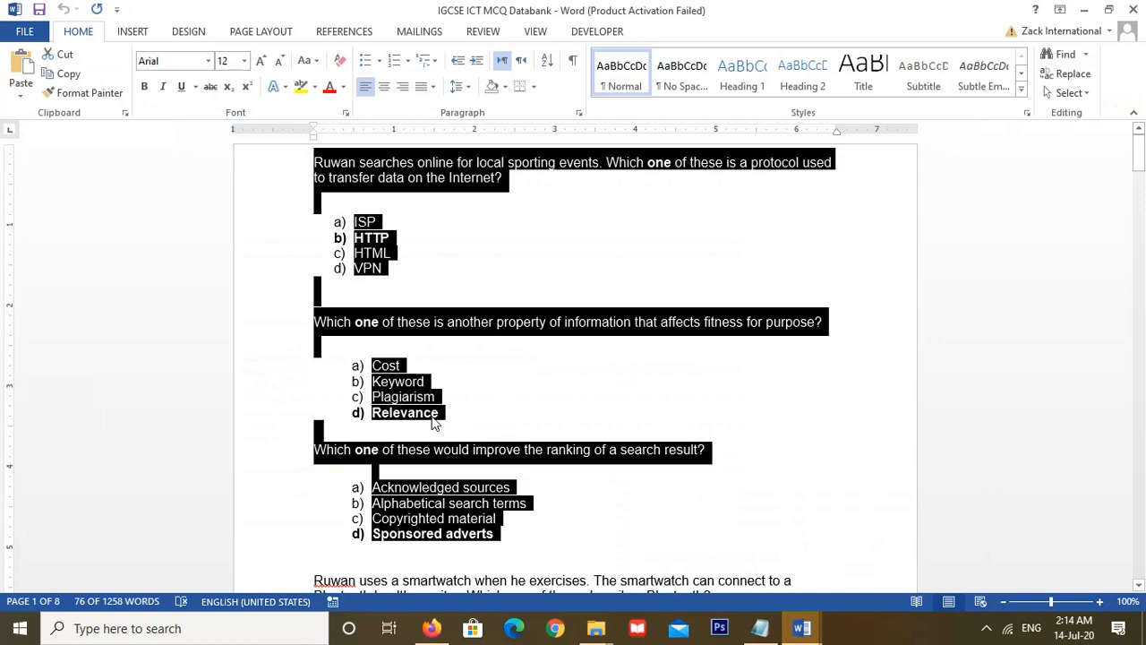
scroll(433, 417, down, 7)
scroll(432, 416, down, 20)
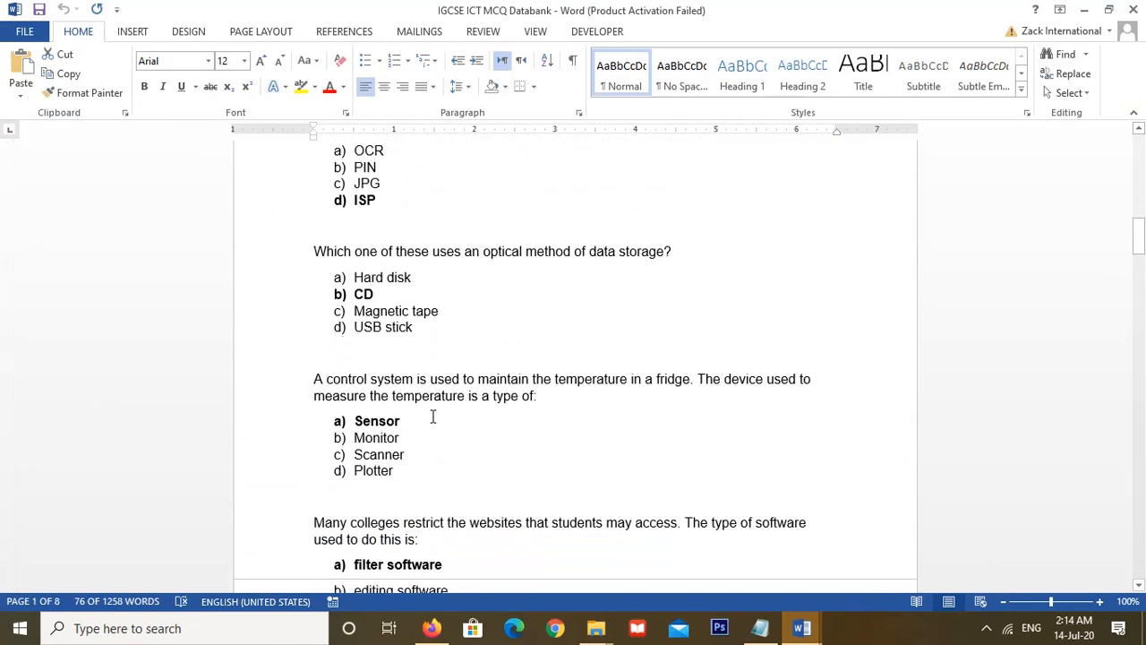
scroll(432, 416, down, 20)
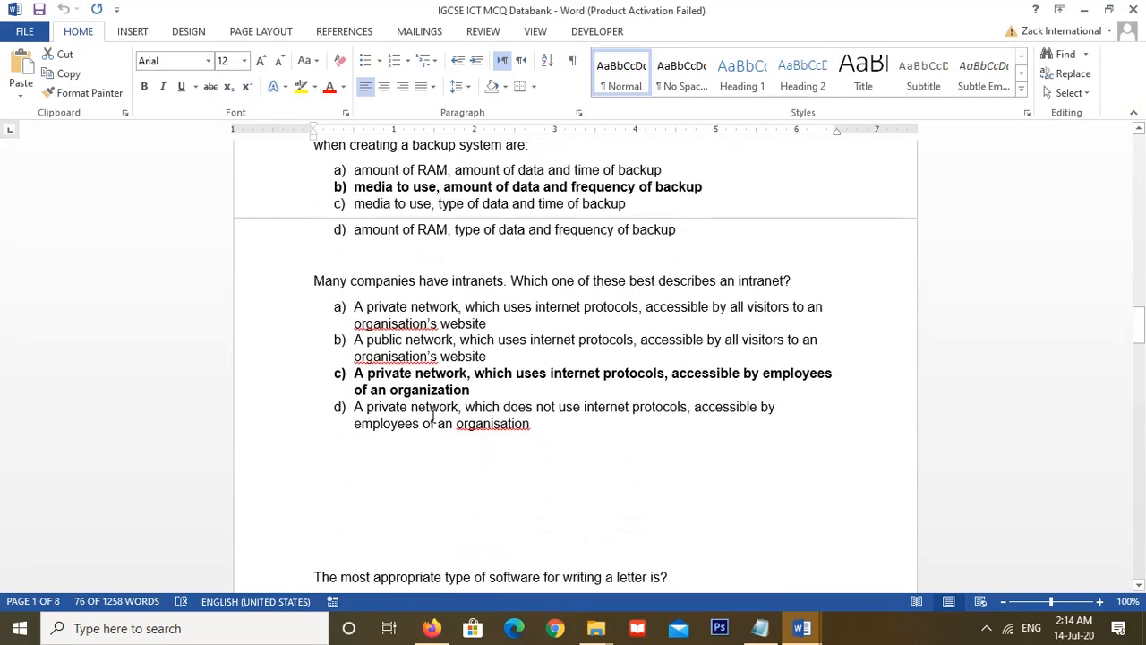
scroll(433, 417, down, 20)
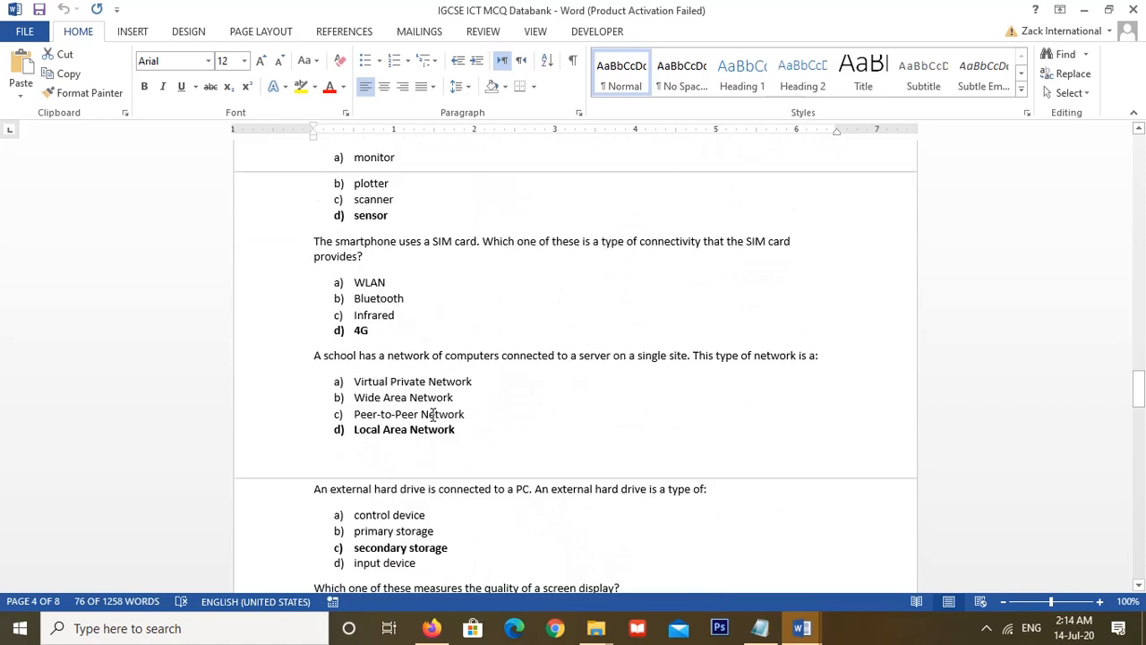
scroll(430, 419, down, 20)
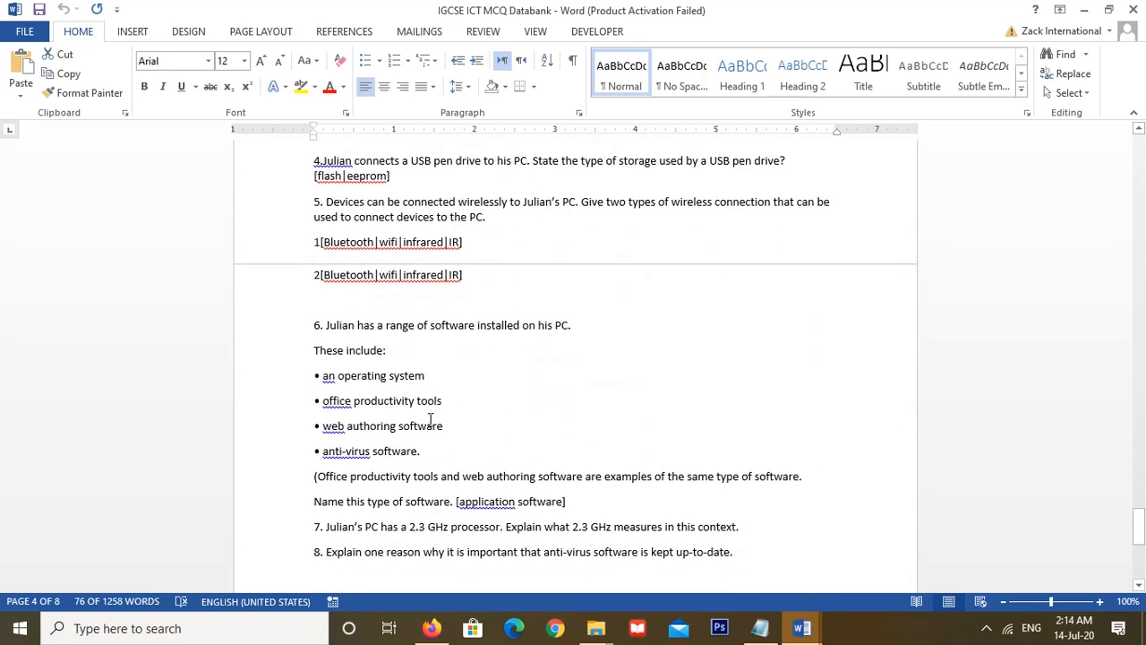
scroll(430, 418, up, 10)
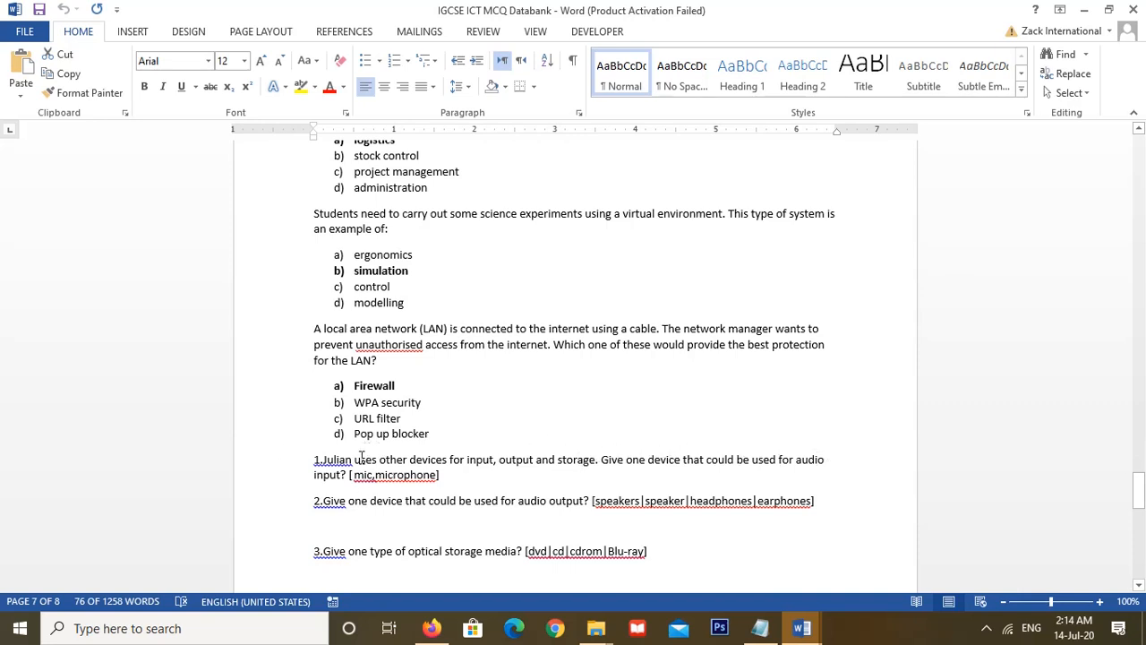
Copy short-answer question 1 about an audio input device, including its bracketed answers "mic,microphone".
drag(312, 458, 450, 488)
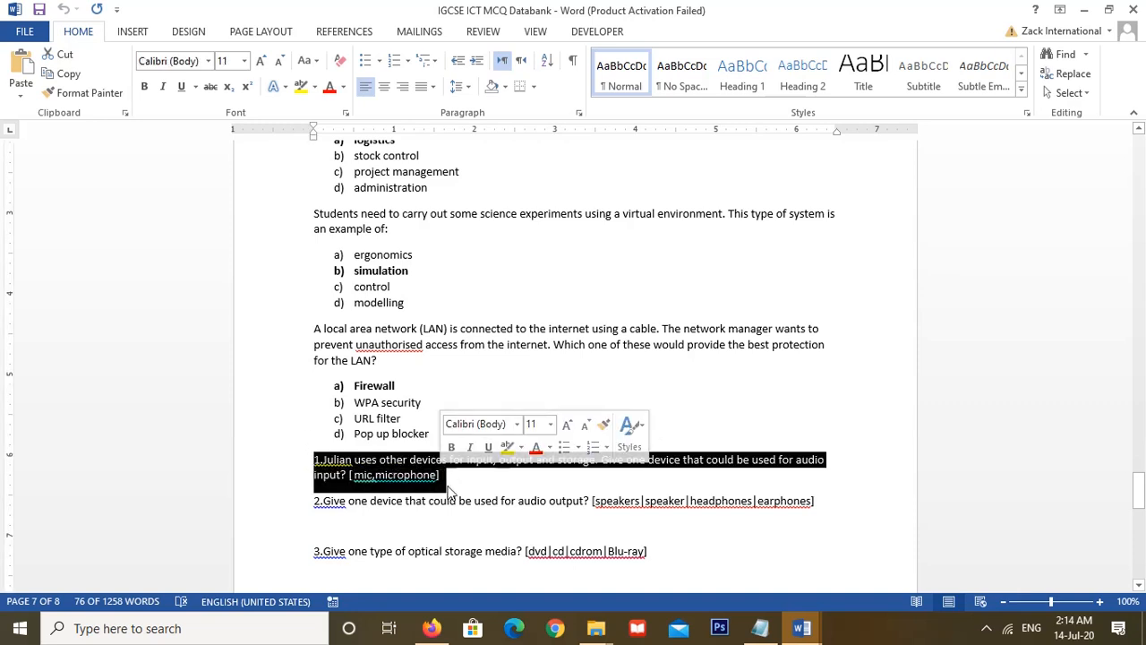
scroll(451, 488, down, 6)
scroll(440, 473, up, 5)
right_click(418, 434)
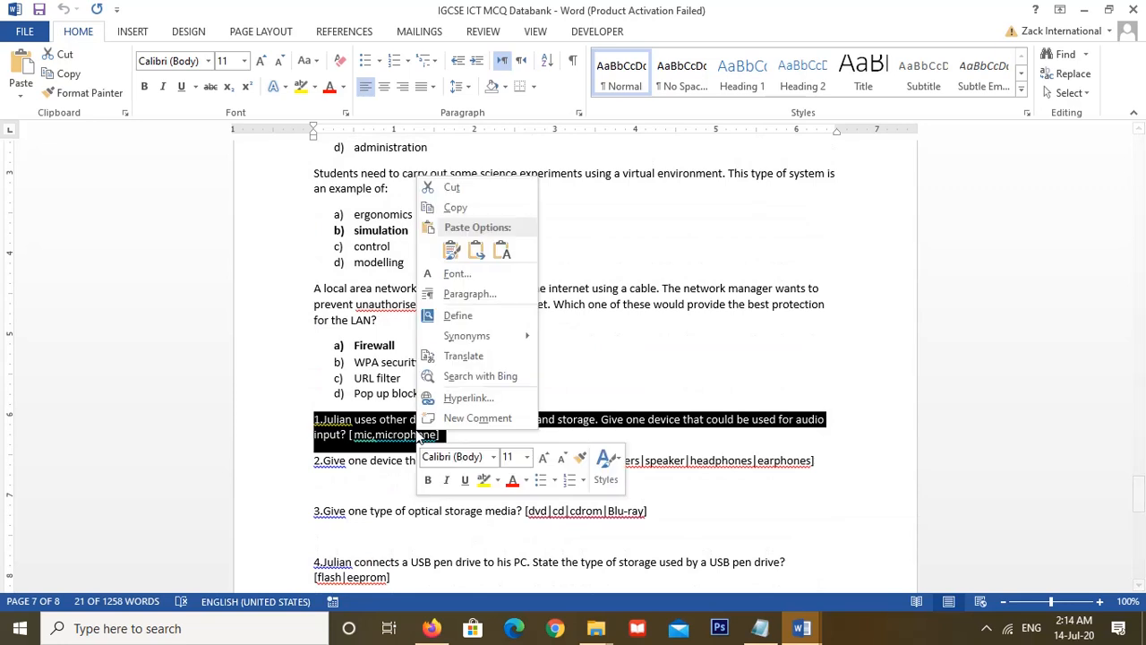
click(455, 208)
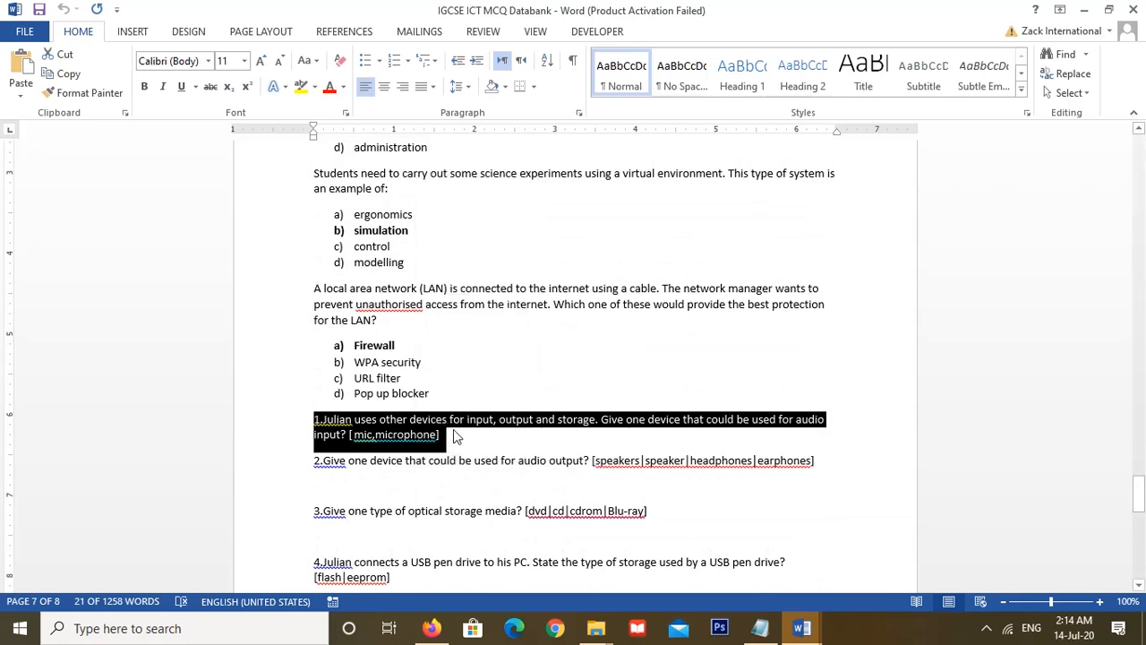
click(455, 436)
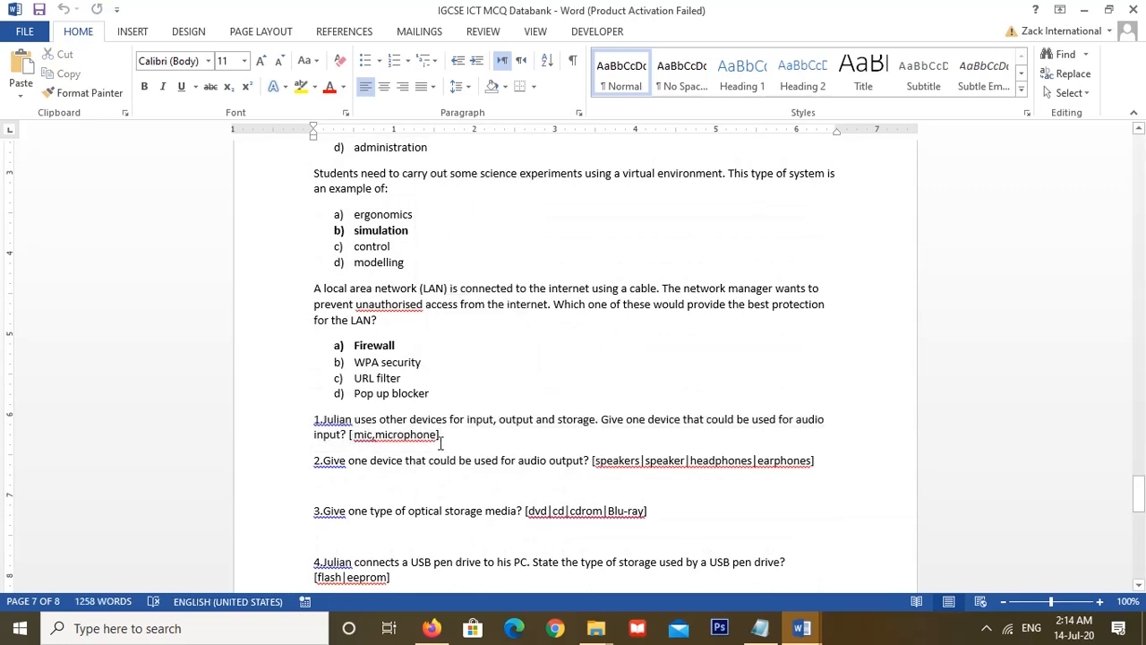
drag(445, 437, 256, 415)
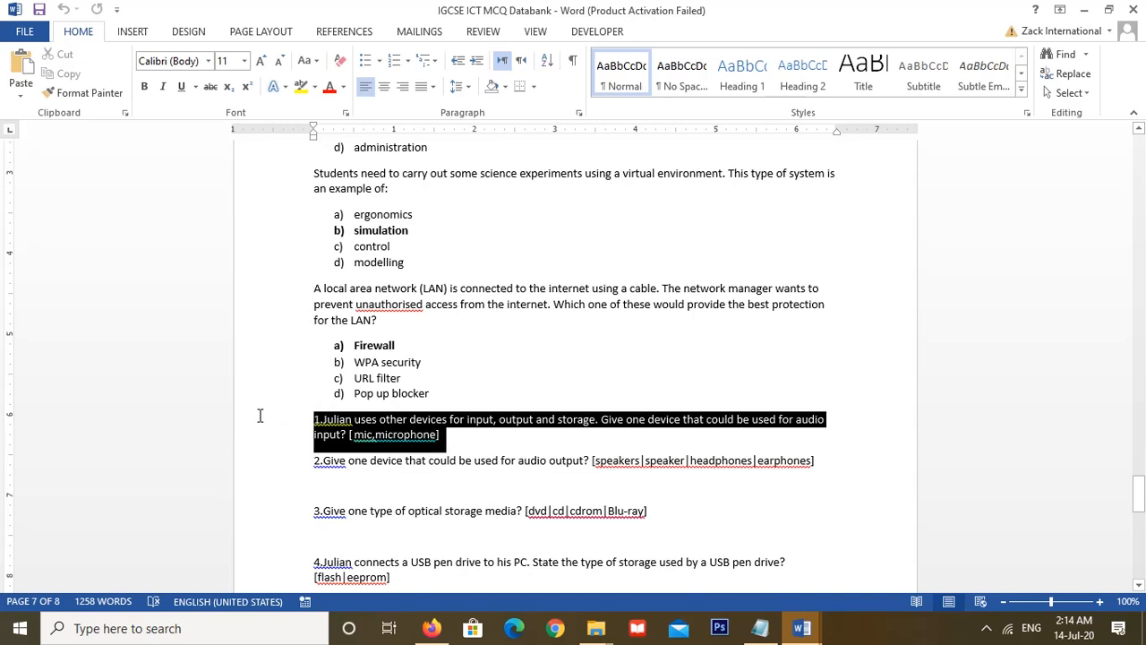
right_click(333, 419)
click(372, 192)
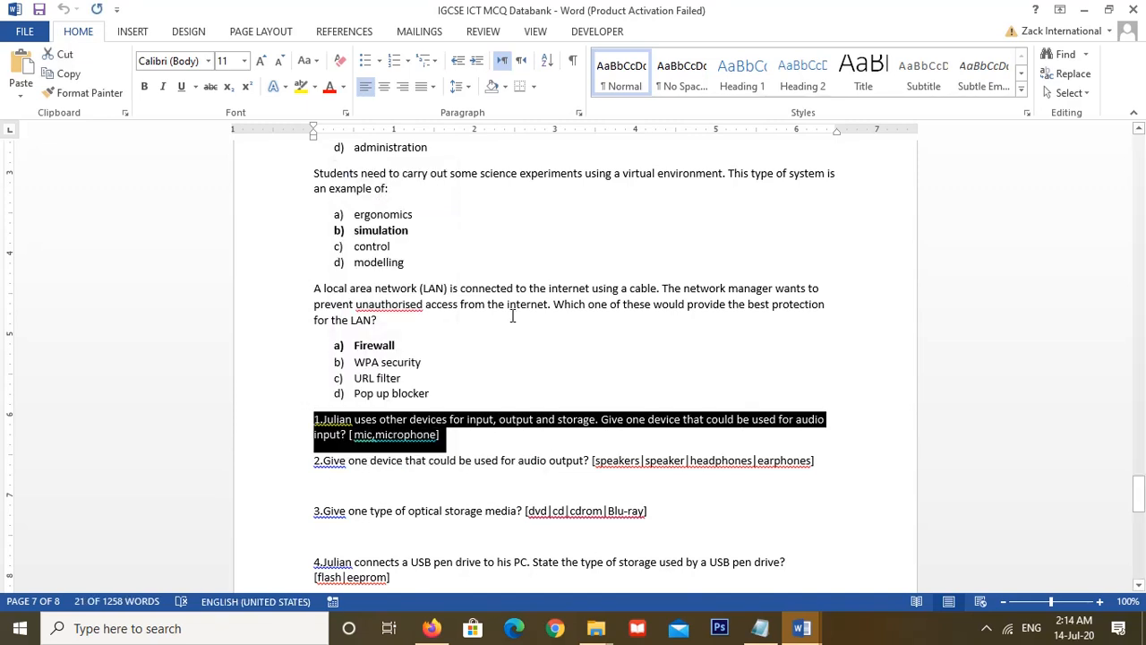
Switch back to Firefox and import the copied audio input question from Word below the search ranking card.
click(432, 628)
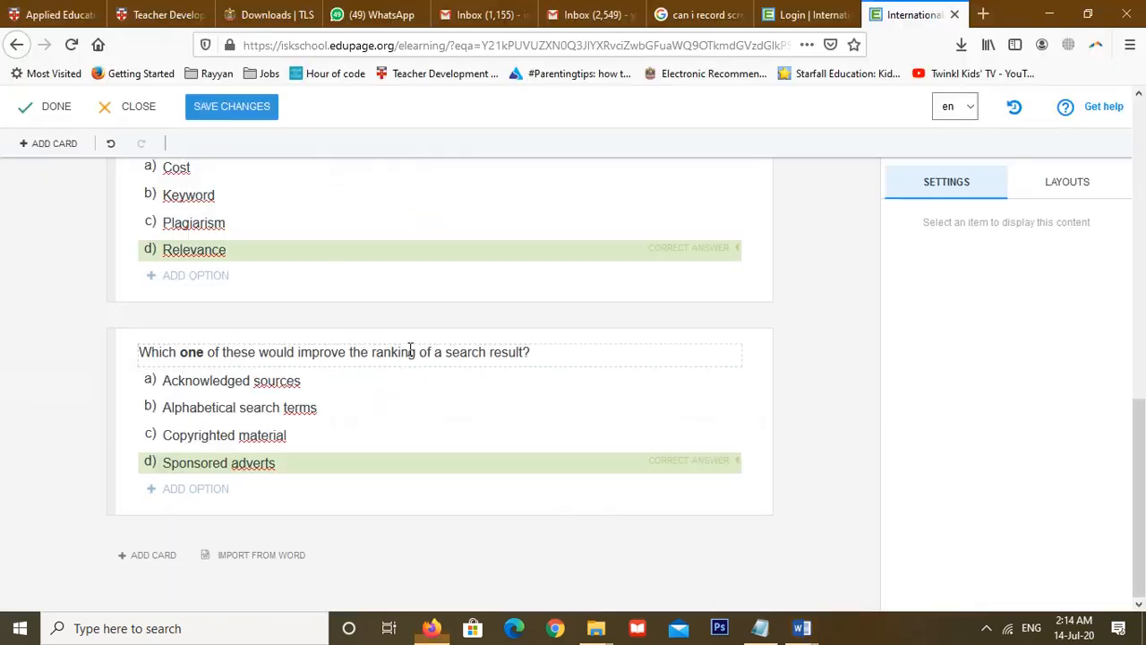
click(254, 555)
right_click(426, 234)
click(381, 217)
key(Escape)
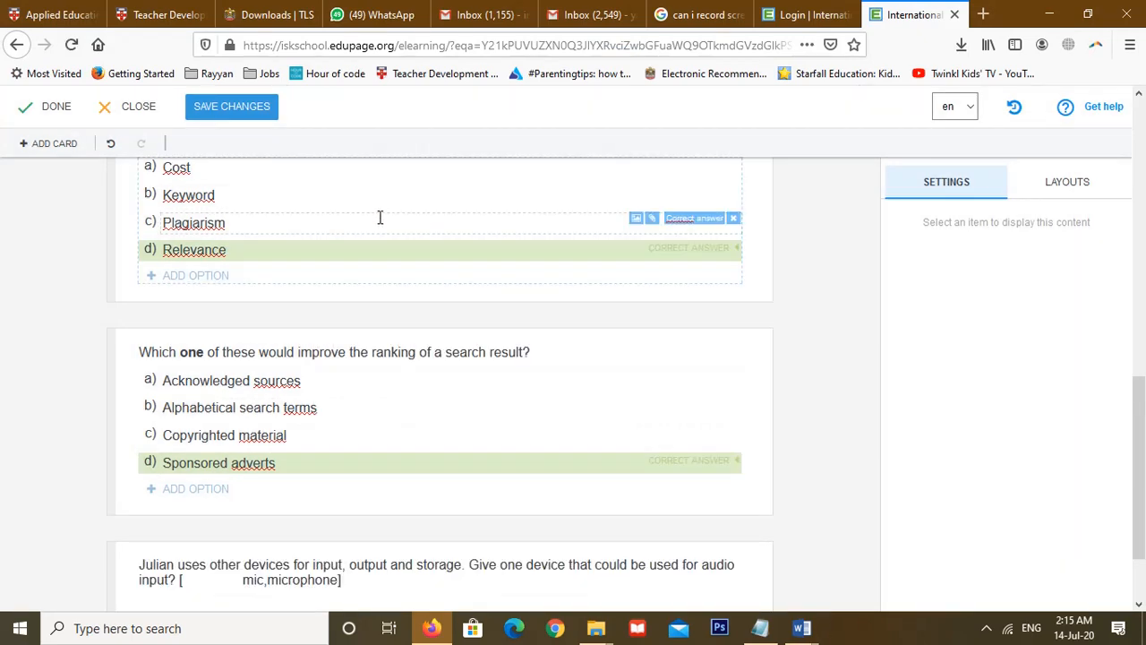
scroll(373, 324, down, 2)
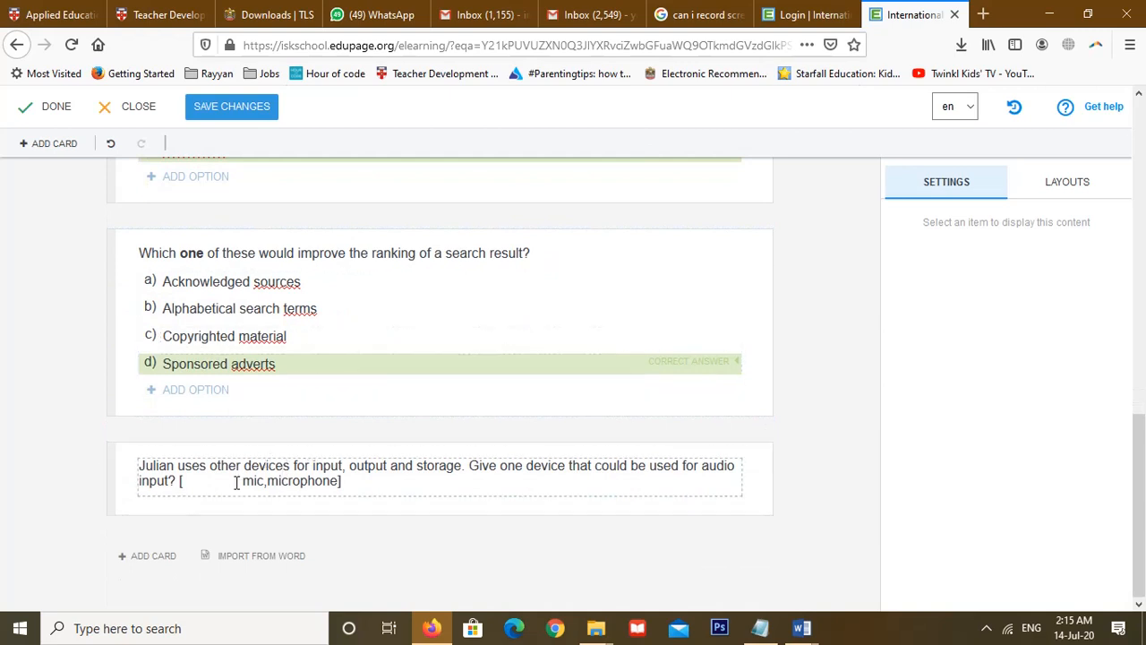
Remove the blank space before "mic" in the audio input question so its answer bracket reads [mic,microphone].
click(240, 483)
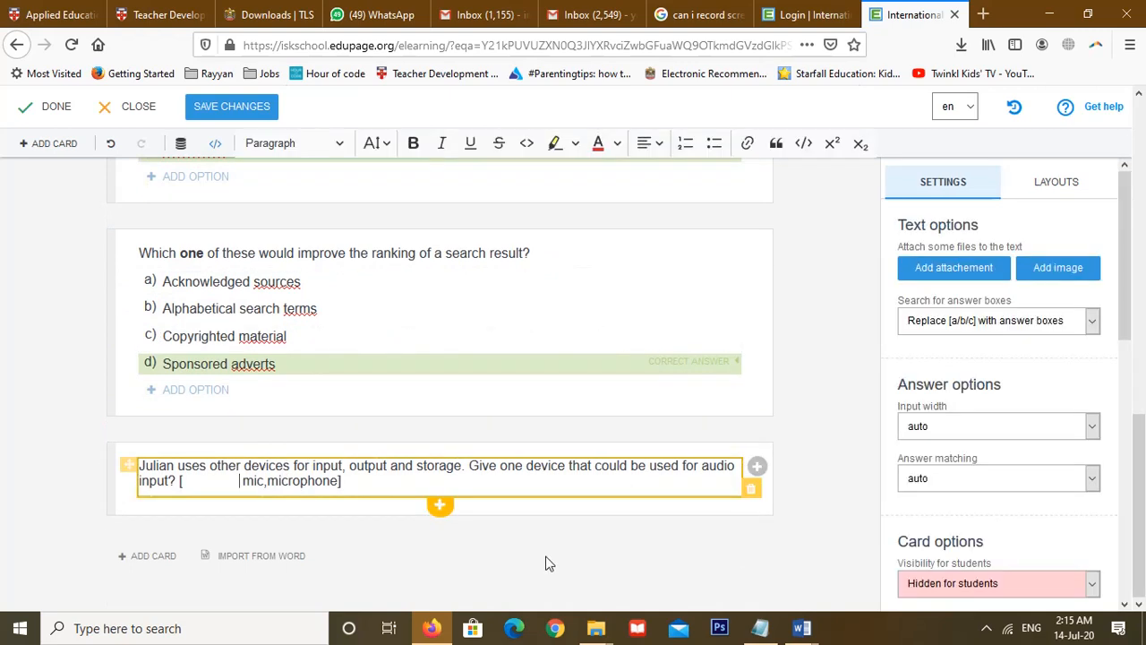
key(BackSpace)
key(BackSpace)
key(BackSpace)
key(BackSpace)
key(BackSpace)
key(BackSpace)
key(BackSpace)
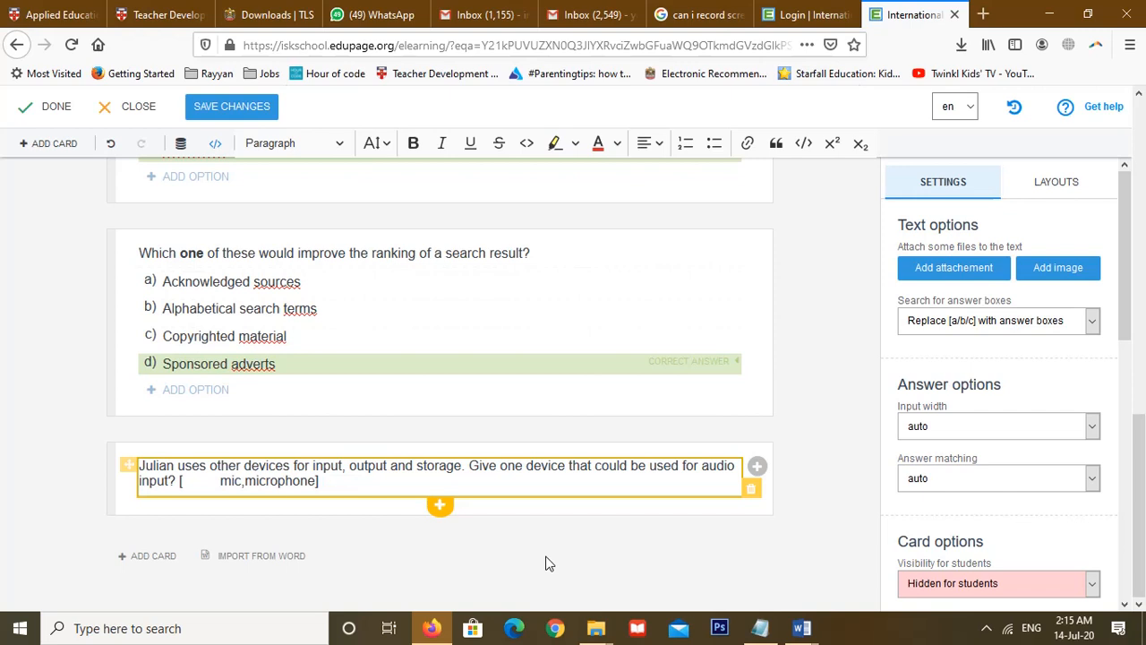
key(BackSpace)
key(BackSpace)
key(BackSpace)
key(BackSpace)
key(BackSpace)
key(BackSpace)
key(BackSpace)
key(BackSpace)
key(BackSpace)
key(BackSpace)
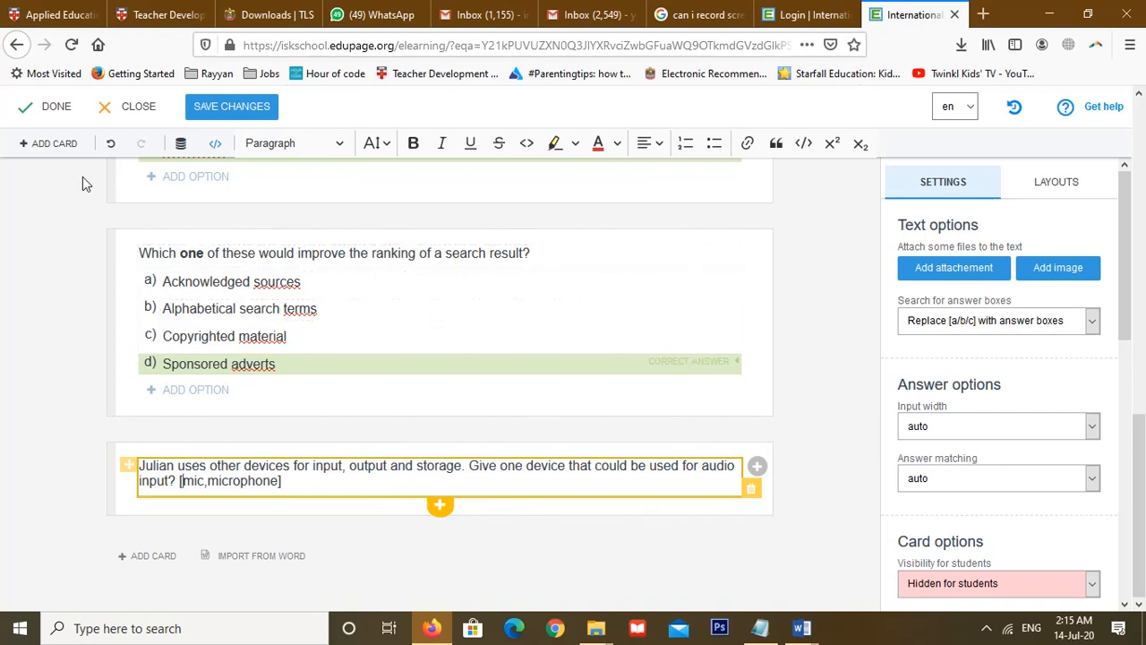
Save the changes, finish editing the cards, and look over the card list of the new test.
click(215, 115)
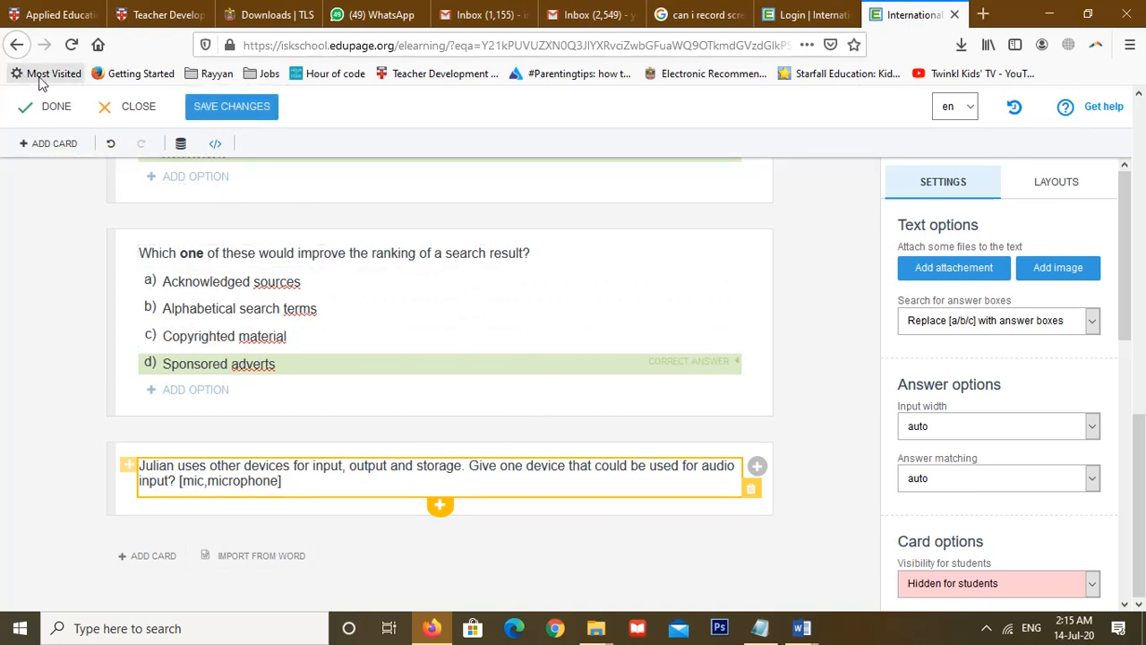
click(49, 113)
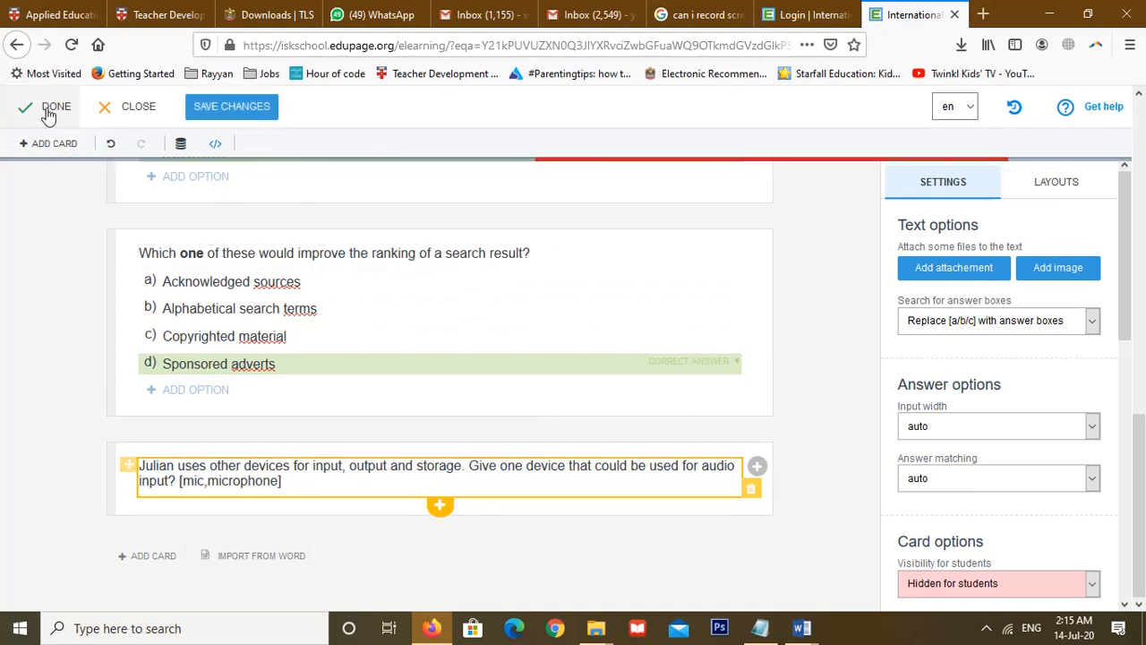
scroll(583, 363, down, 5)
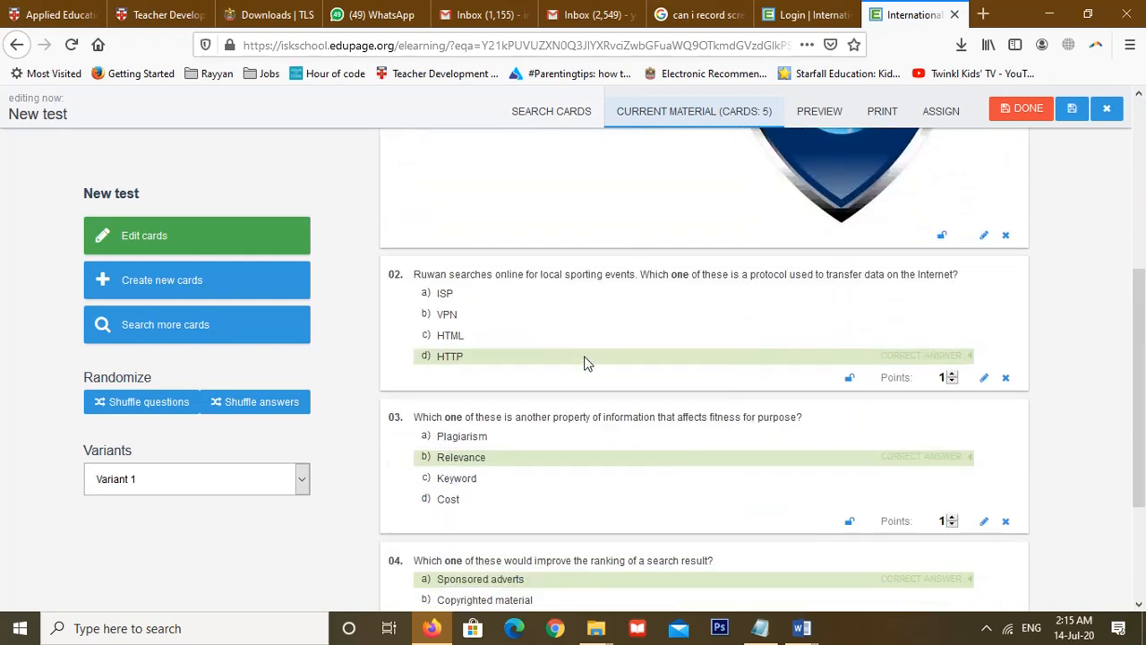
scroll(583, 363, up, 5)
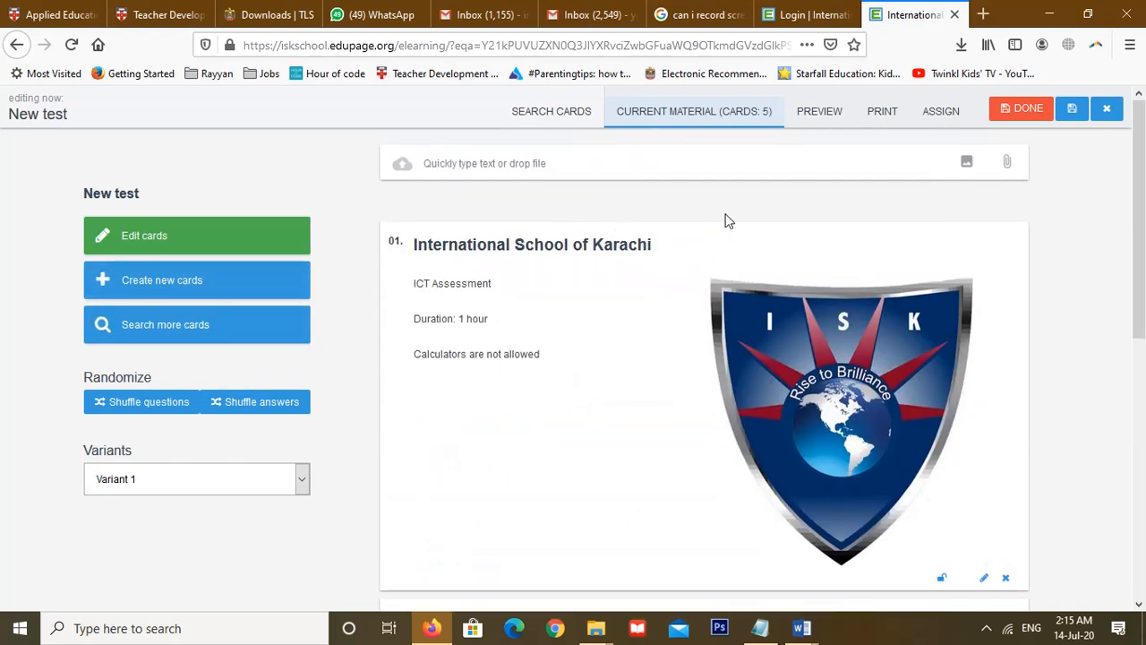
Open the test's interactive preview and try out options ISP, VPN and HTML in question 1.
click(823, 115)
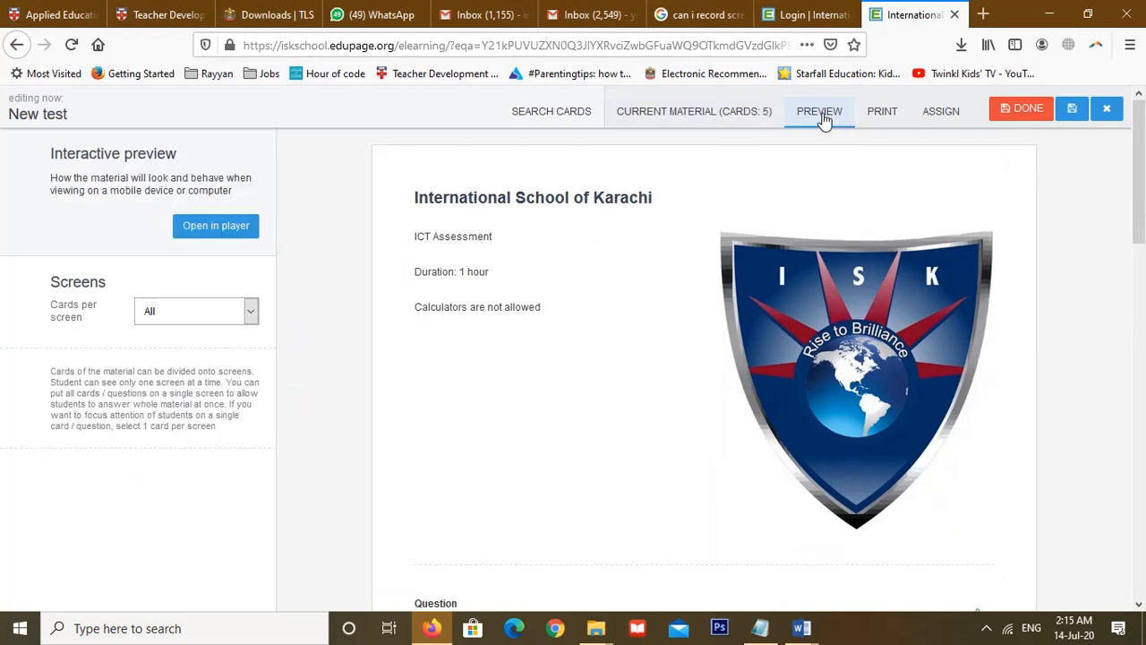
scroll(752, 457, down, 1)
scroll(752, 456, down, 1)
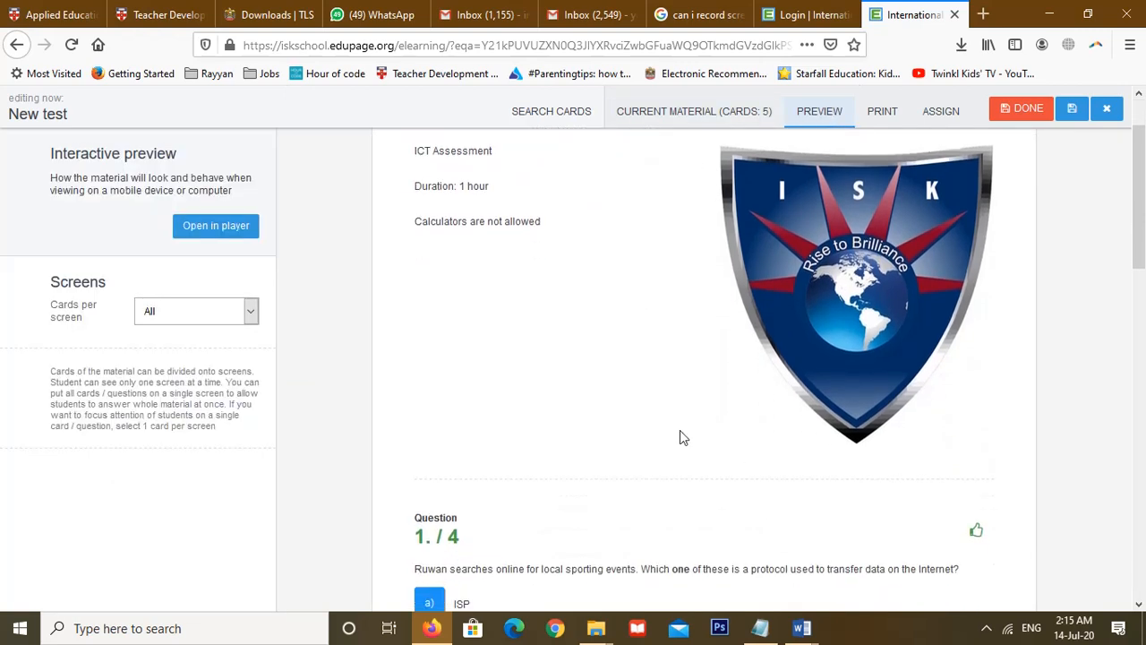
scroll(680, 430, up, 1)
scroll(583, 332, down, 3)
scroll(578, 339, down, 2)
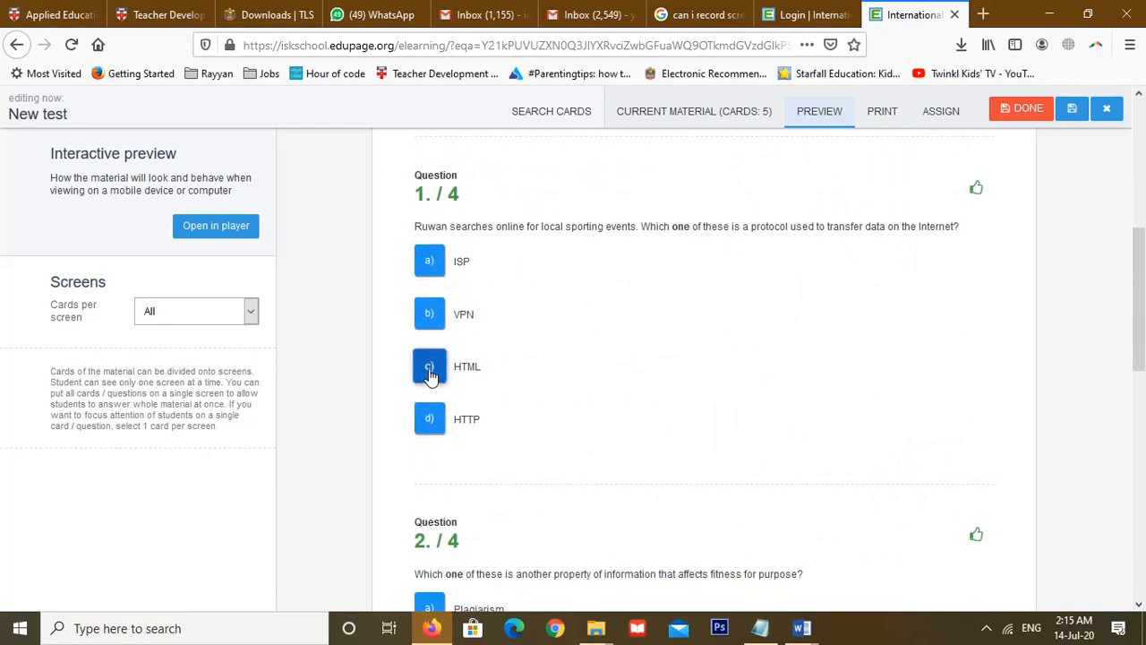
click(429, 260)
click(429, 313)
click(429, 367)
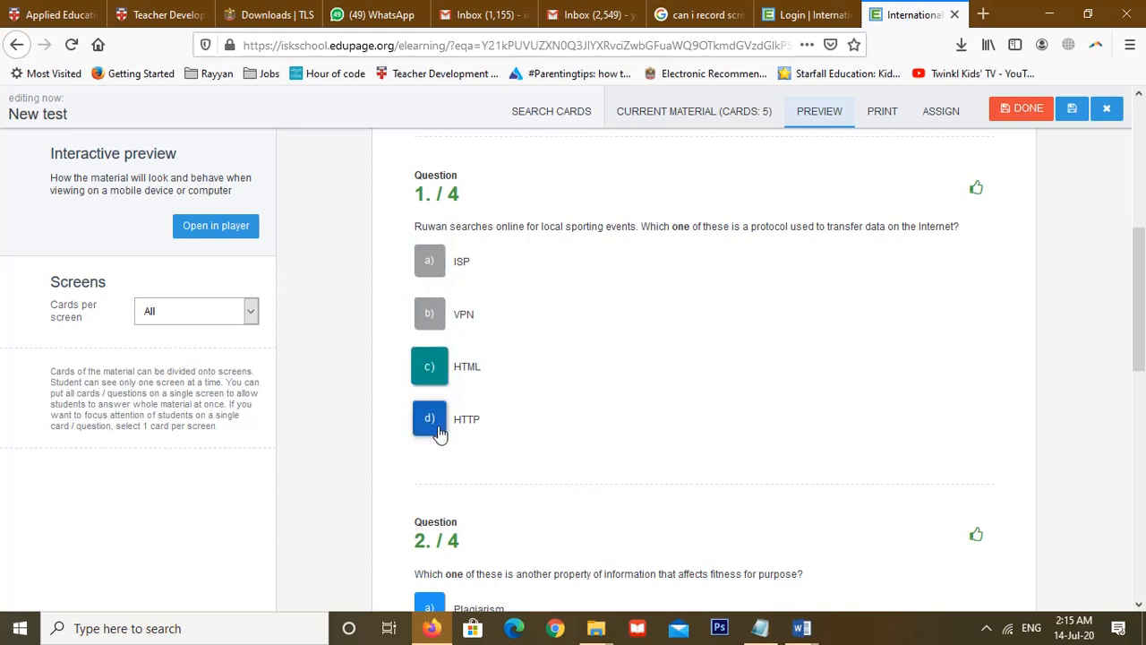
Try out question 2 in the preview, look over question 3, and answer question 4 with "microphone".
scroll(576, 364, down, 5)
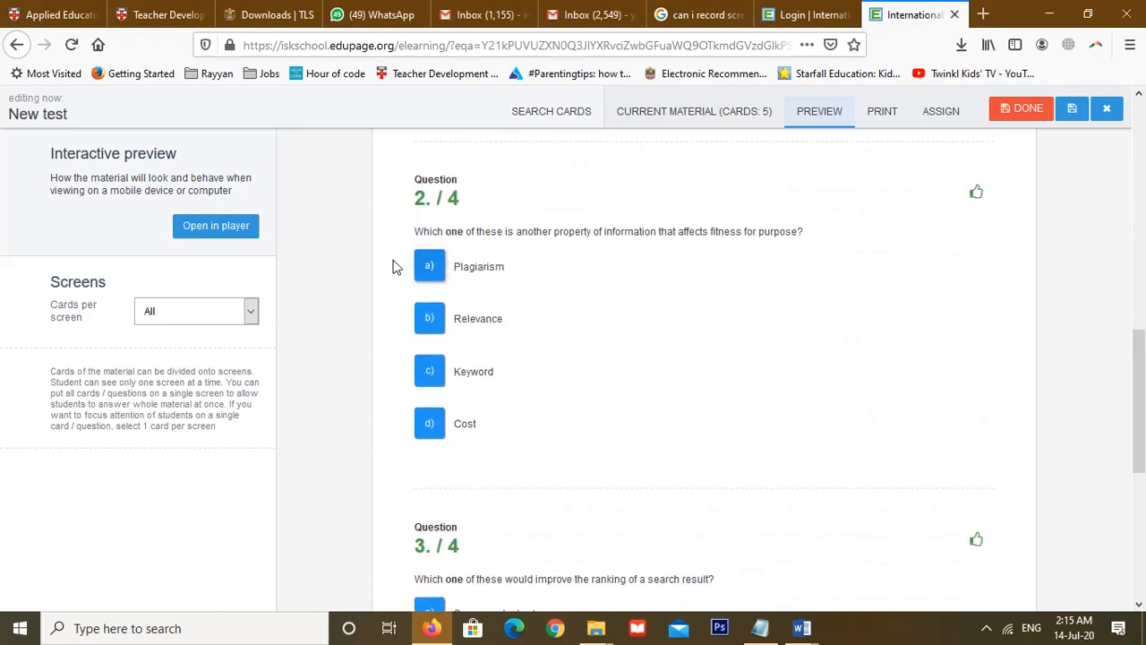
click(448, 377)
scroll(664, 433, down, 5)
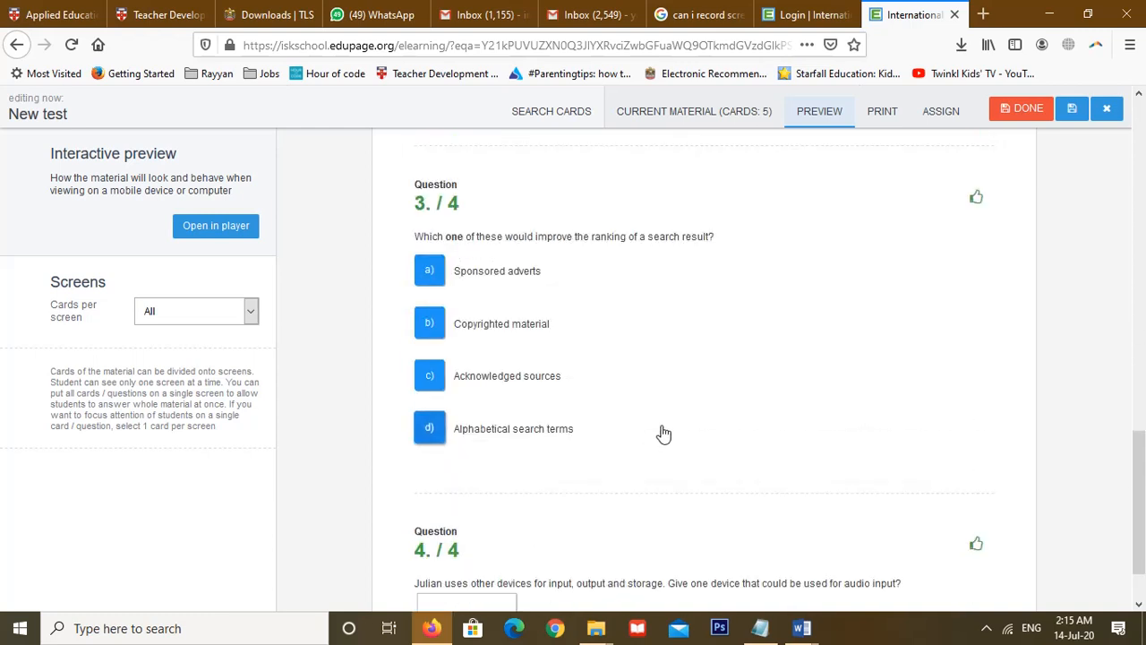
scroll(663, 433, down, 1)
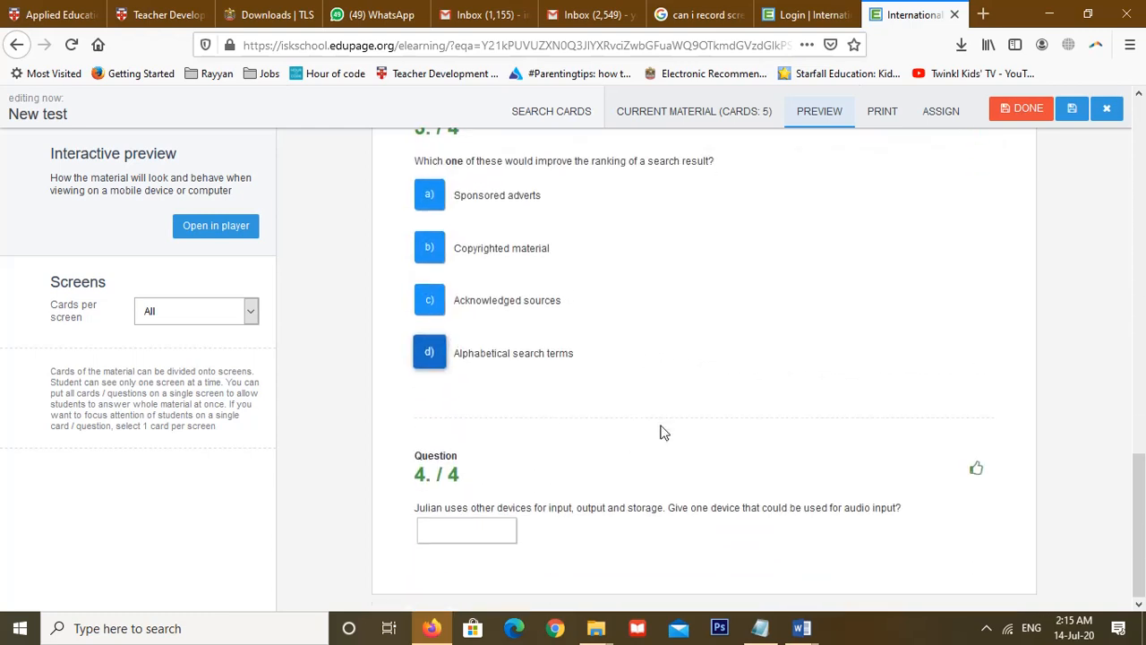
click(435, 533)
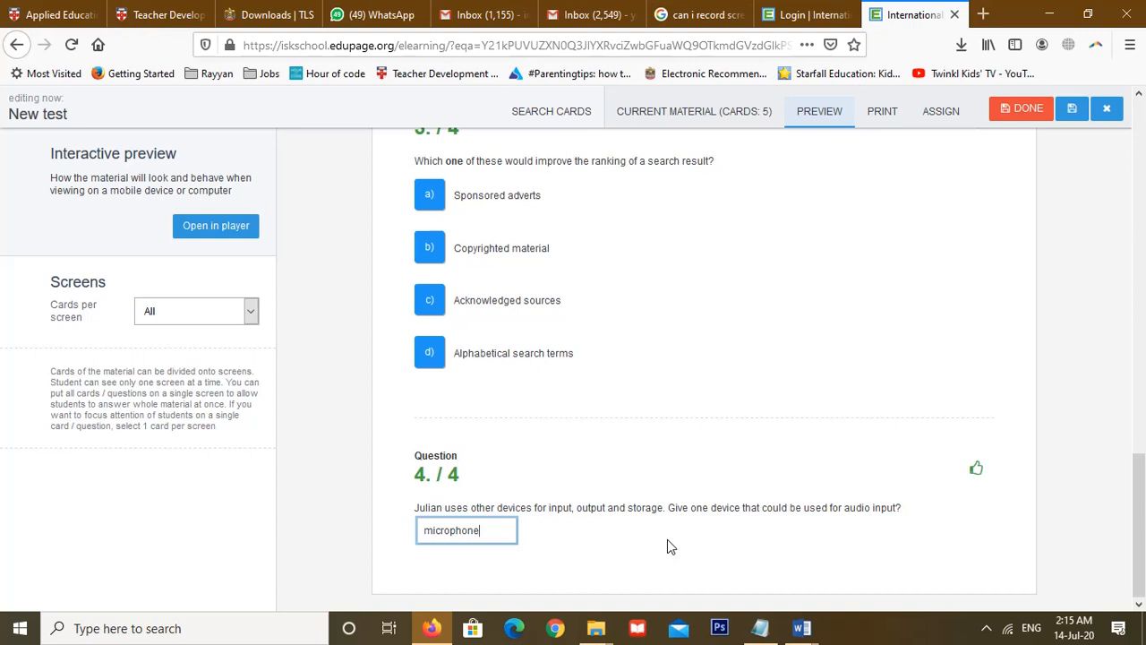
key(BackSpace)
key(BackSpace)
key(BackSpace)
key(BackSpace)
key(BackSpace)
key(BackSpace)
Switch to the question databank in Word and examine the bracketed answers of the audio input question up close.
key(alt+Tab)
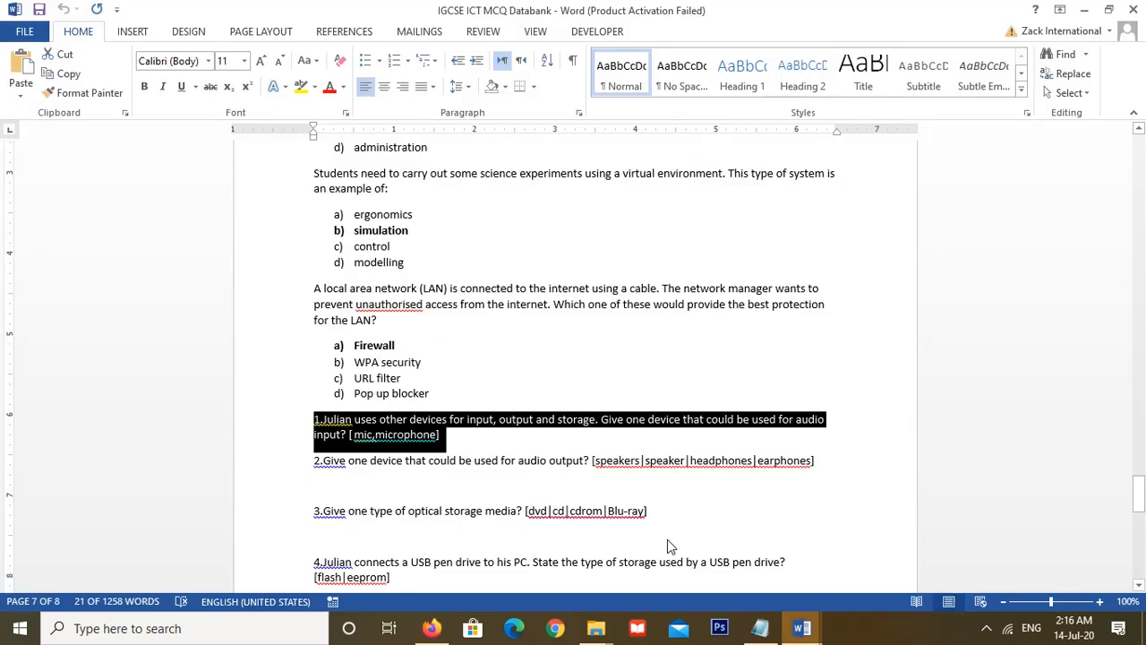
click(469, 460)
ctrl+scroll(399, 416, up, 7)
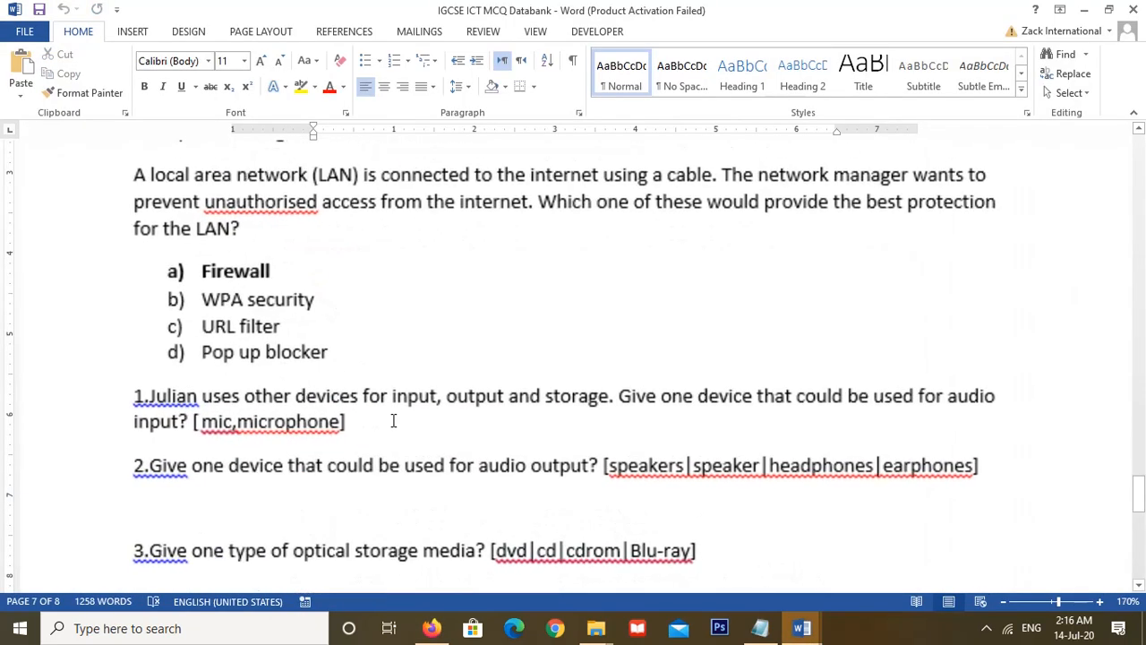
click(285, 428)
drag(202, 422, 280, 416)
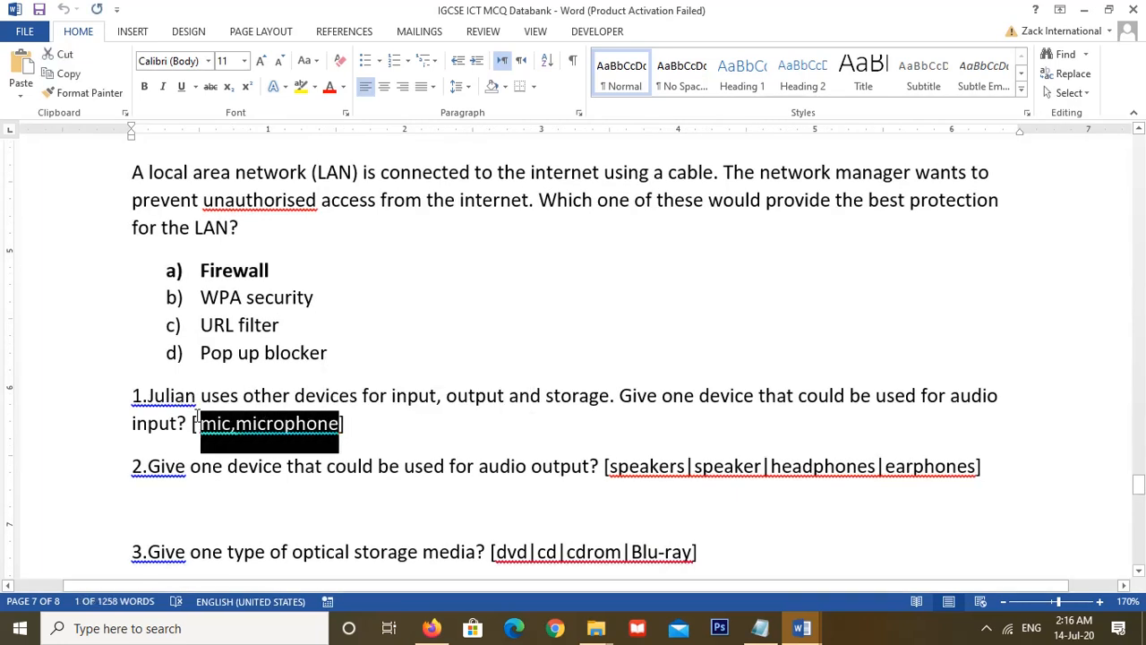
click(227, 423)
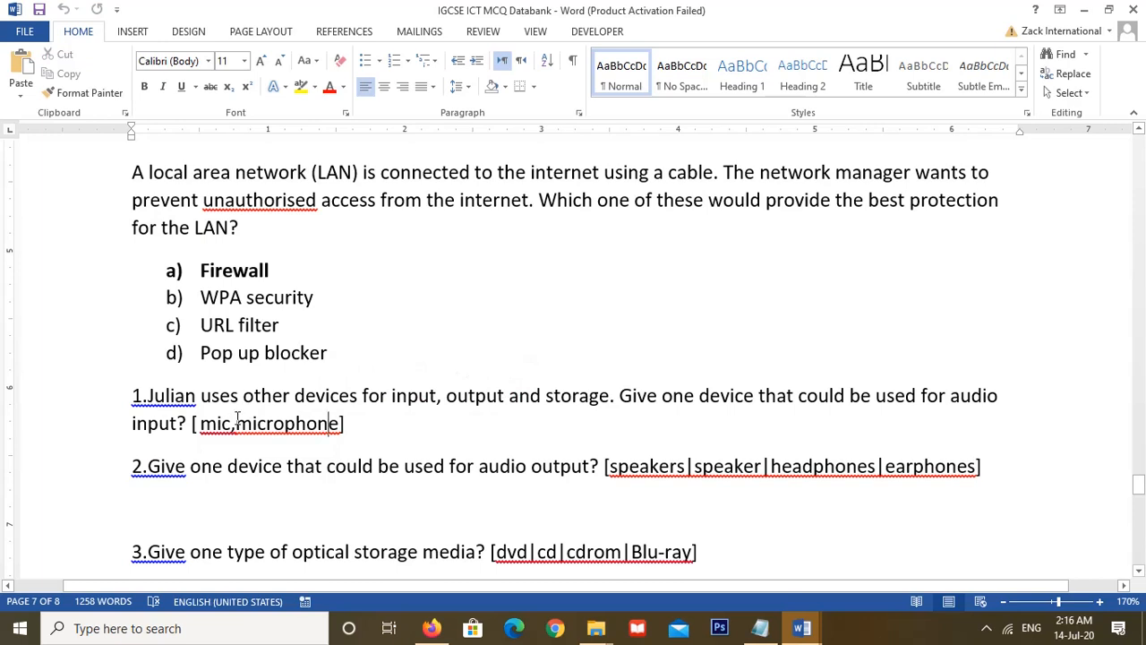
key(alt+Tab)
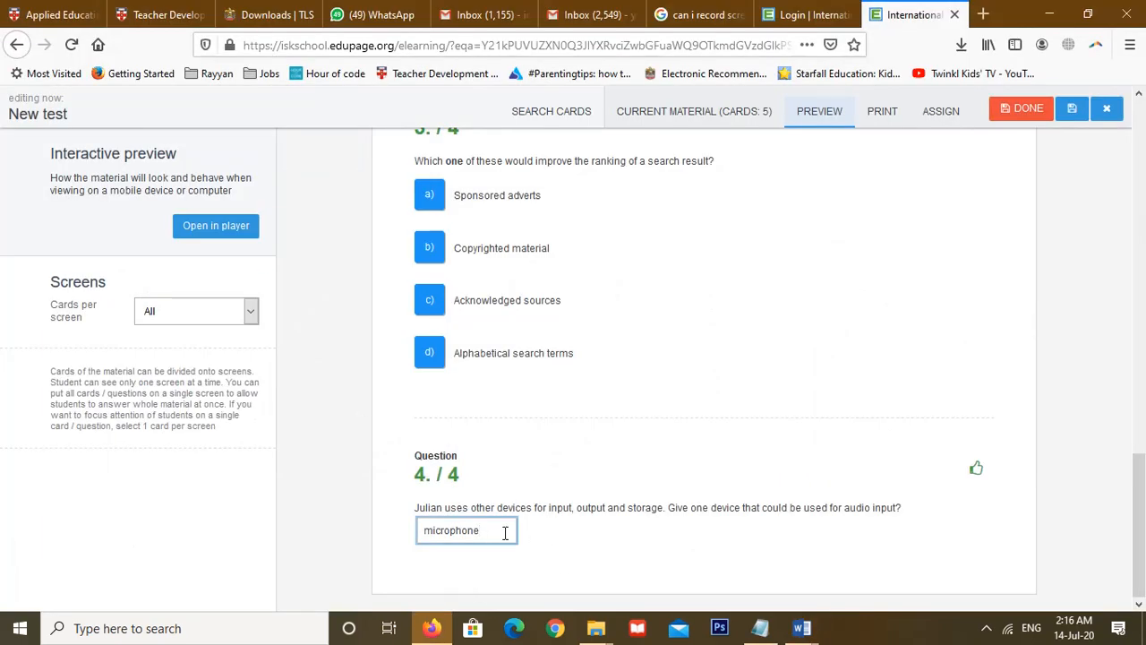
Copy question 2 about an audio output device, including its bracketed answers, from the Word question databank.
key(alt+Tab)
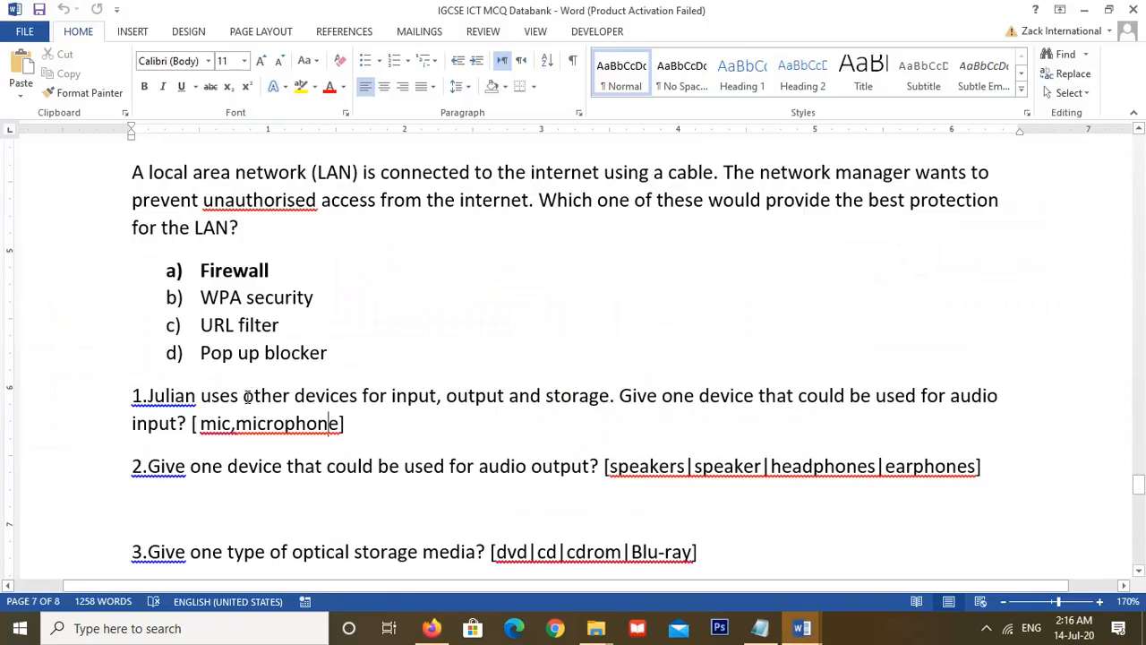
scroll(247, 394, down, 3)
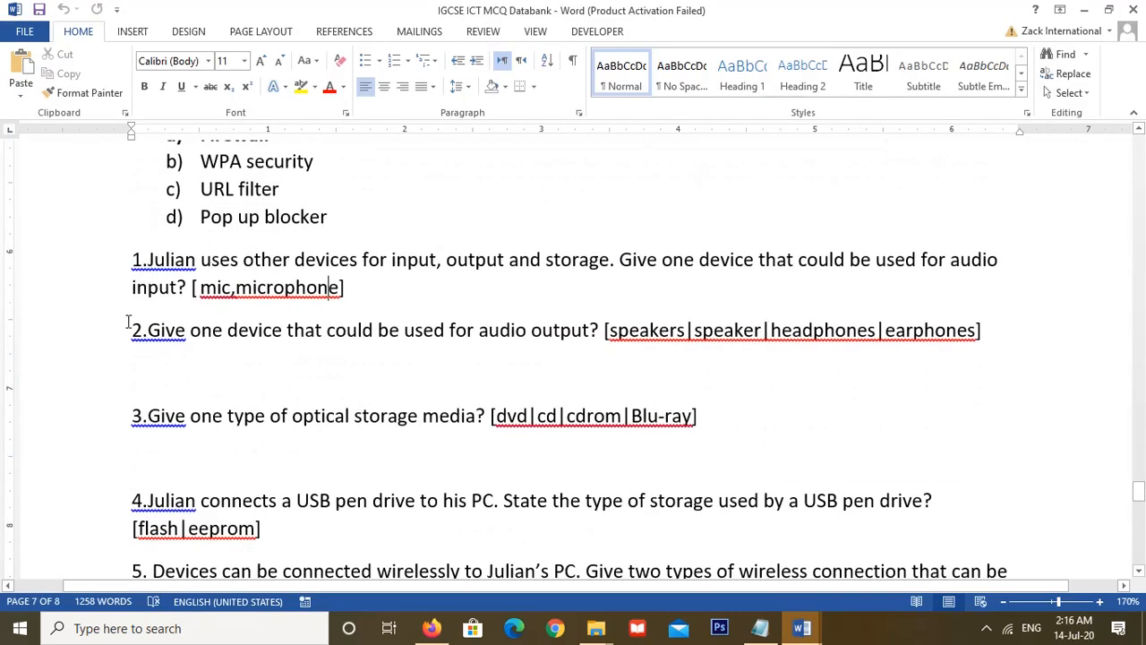
drag(130, 328, 987, 333)
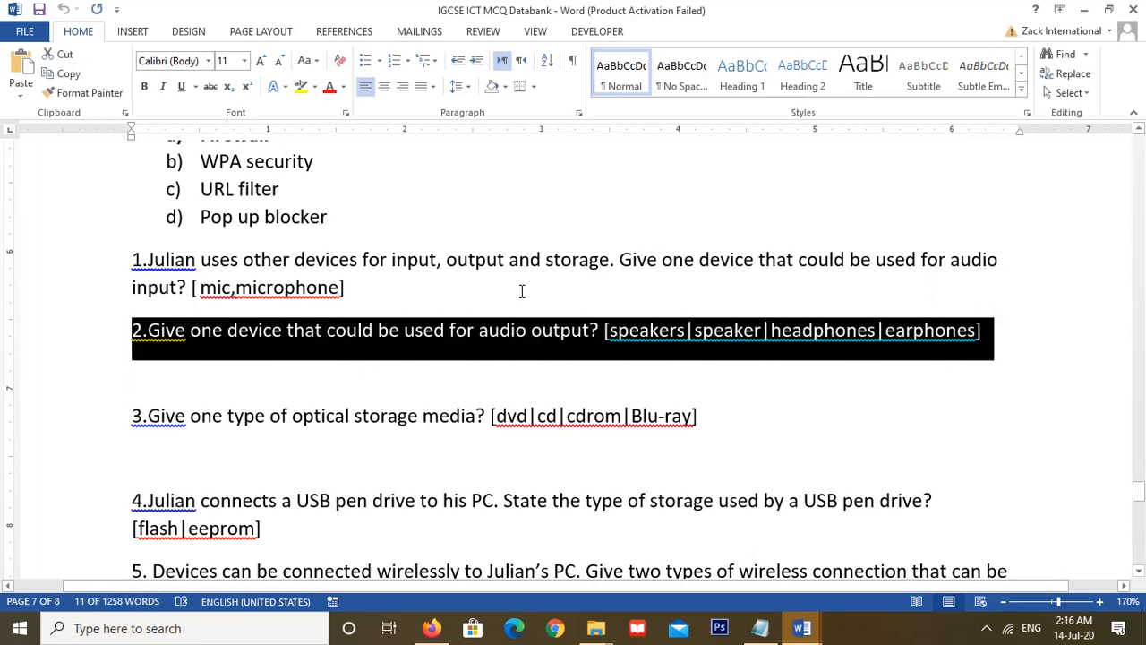
right_click(477, 351)
click(512, 376)
scroll(460, 513, down, 3)
scroll(460, 518, down, 10)
scroll(467, 523, up, 4)
scroll(465, 524, up, 10)
Return to the EduPage test in the browser and import the copied audio output question from Word as a new card.
key(alt+Tab)
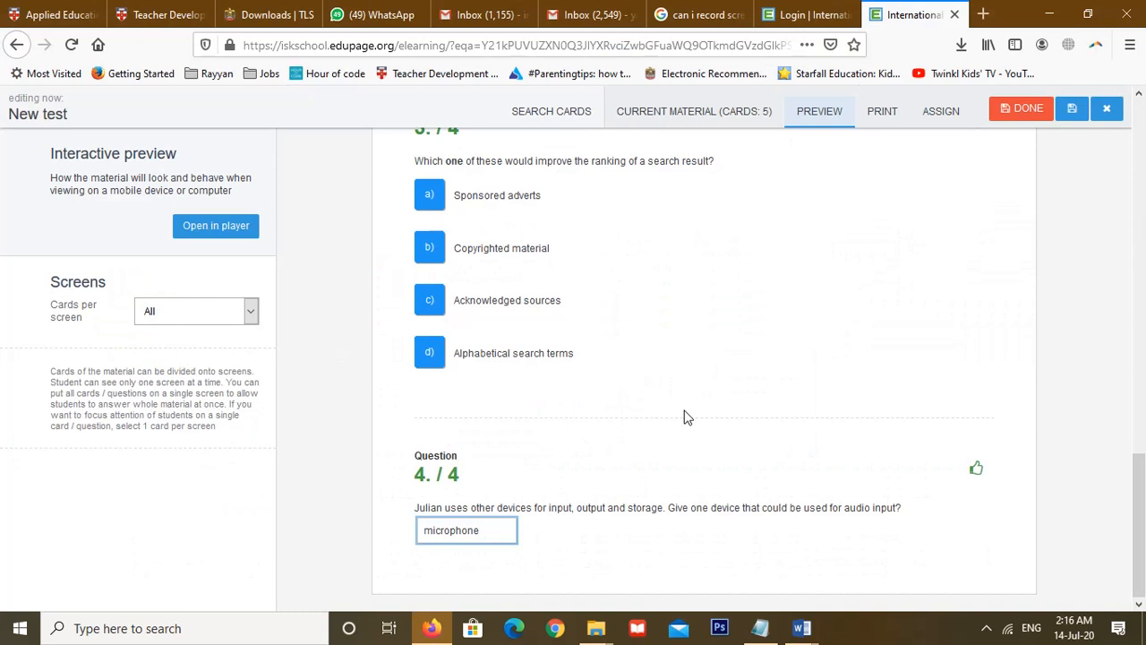
click(696, 111)
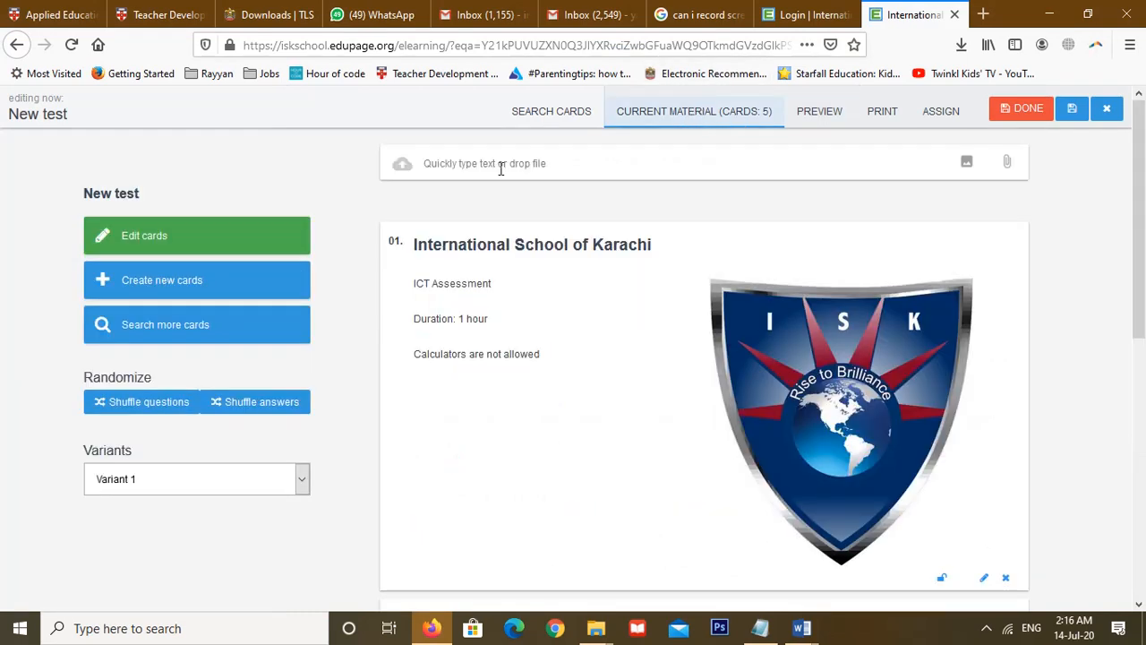
click(209, 226)
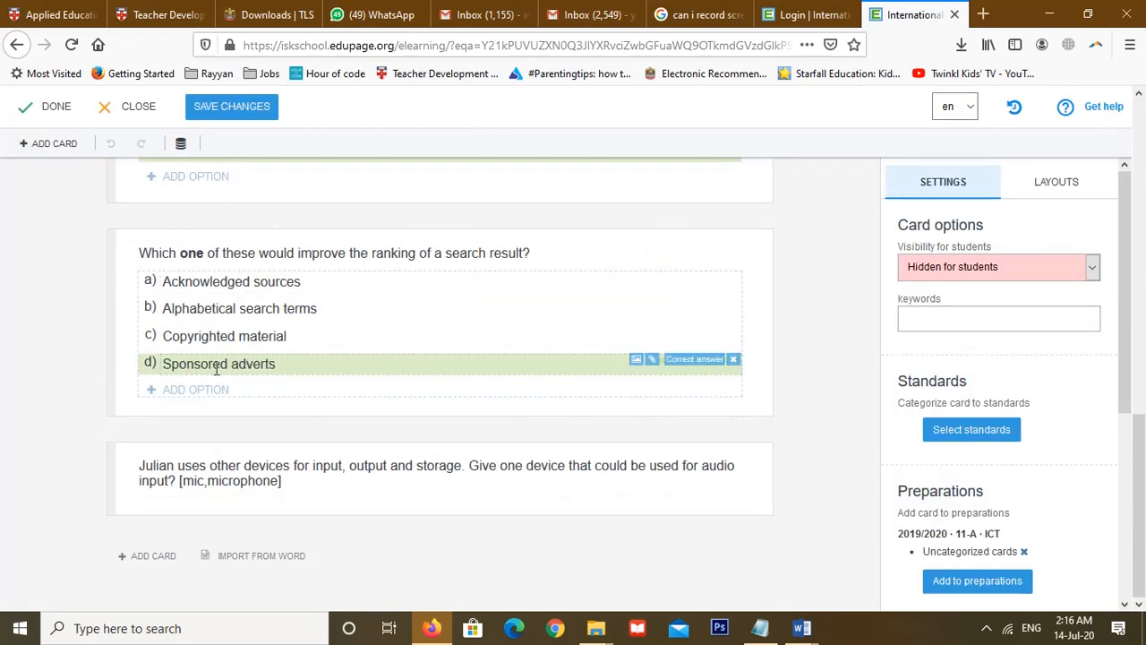
click(214, 561)
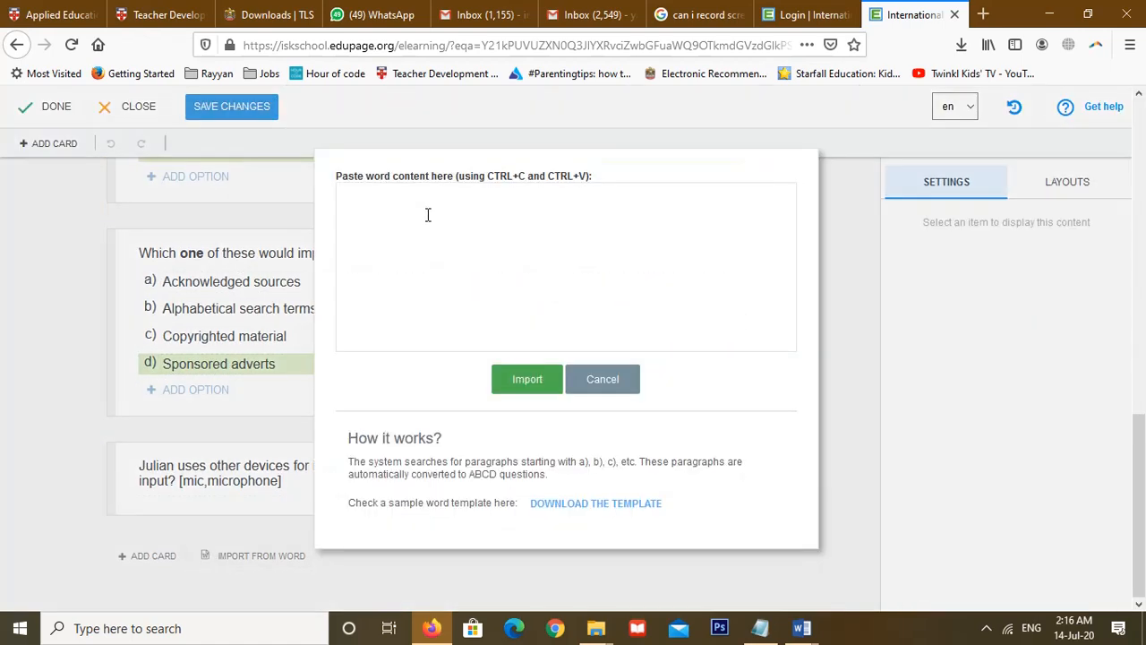
key(ctrl+v)
scroll(297, 402, down, 2)
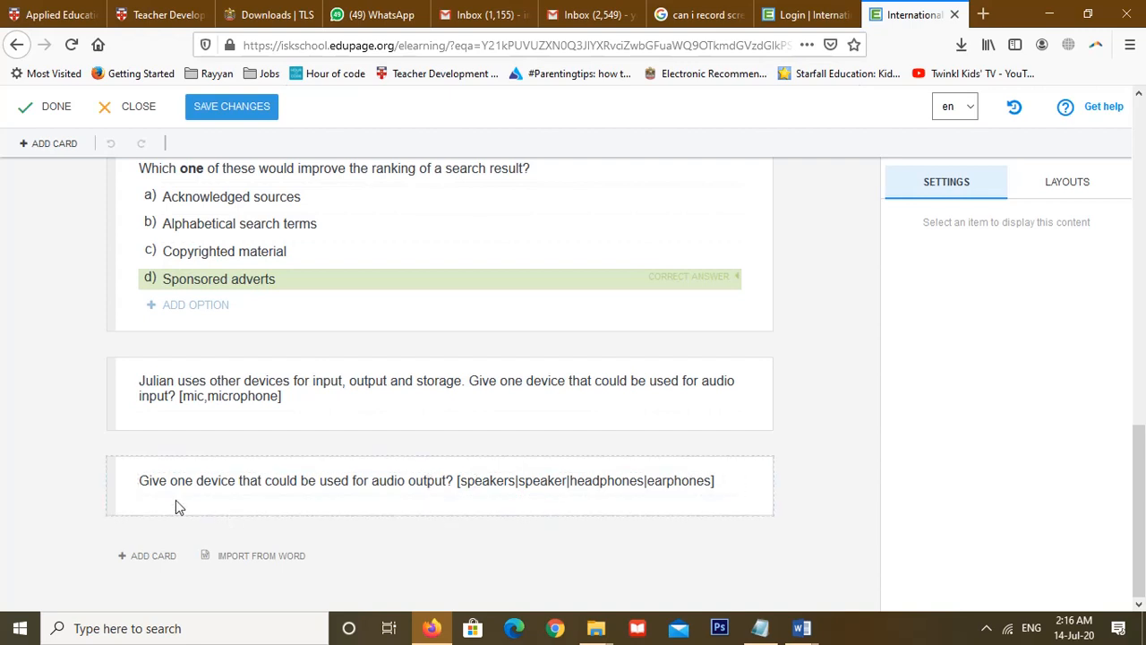
Save the card changes, finish editing, and look over the test's card list down to the audio output question.
click(227, 114)
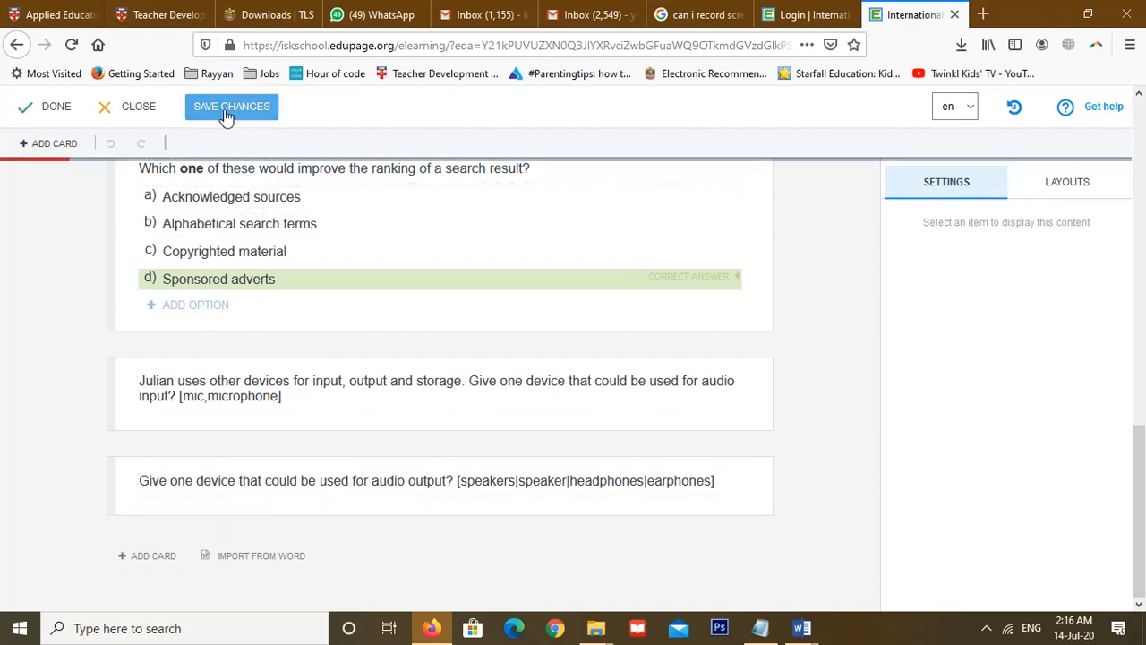
click(40, 114)
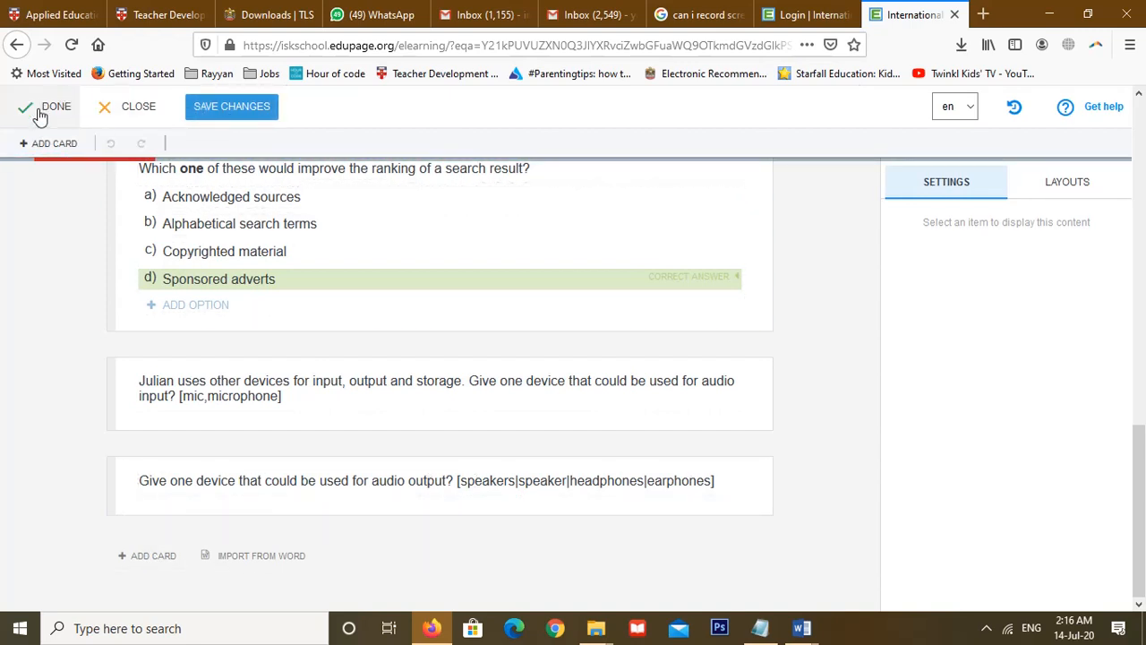
scroll(599, 454, down, 4)
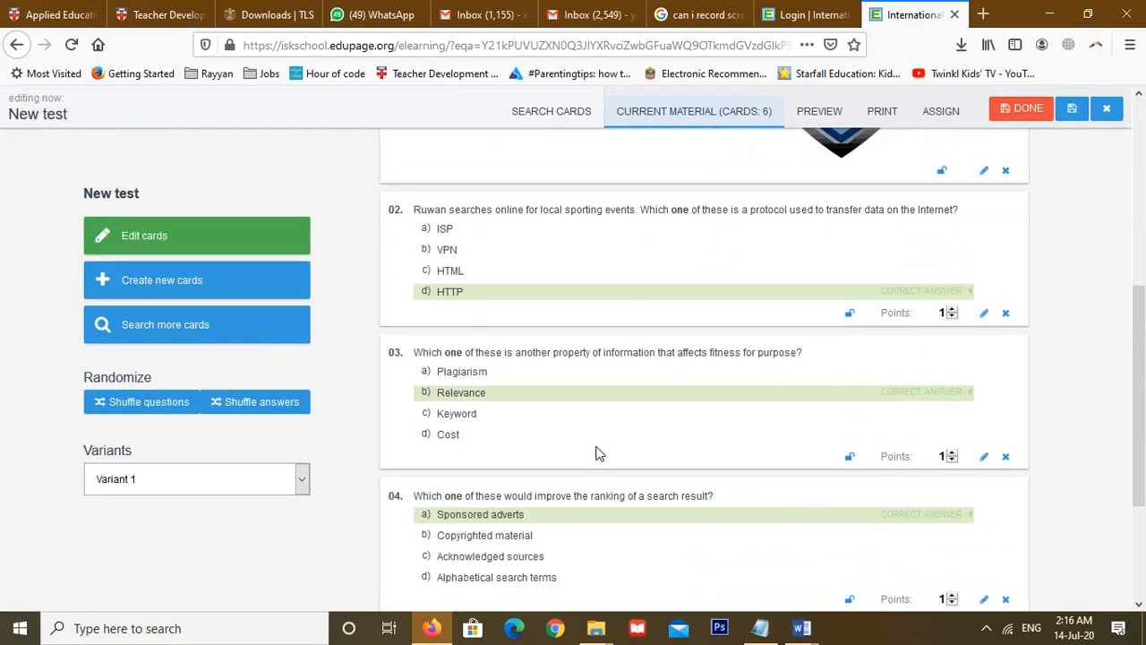
scroll(599, 454, down, 2)
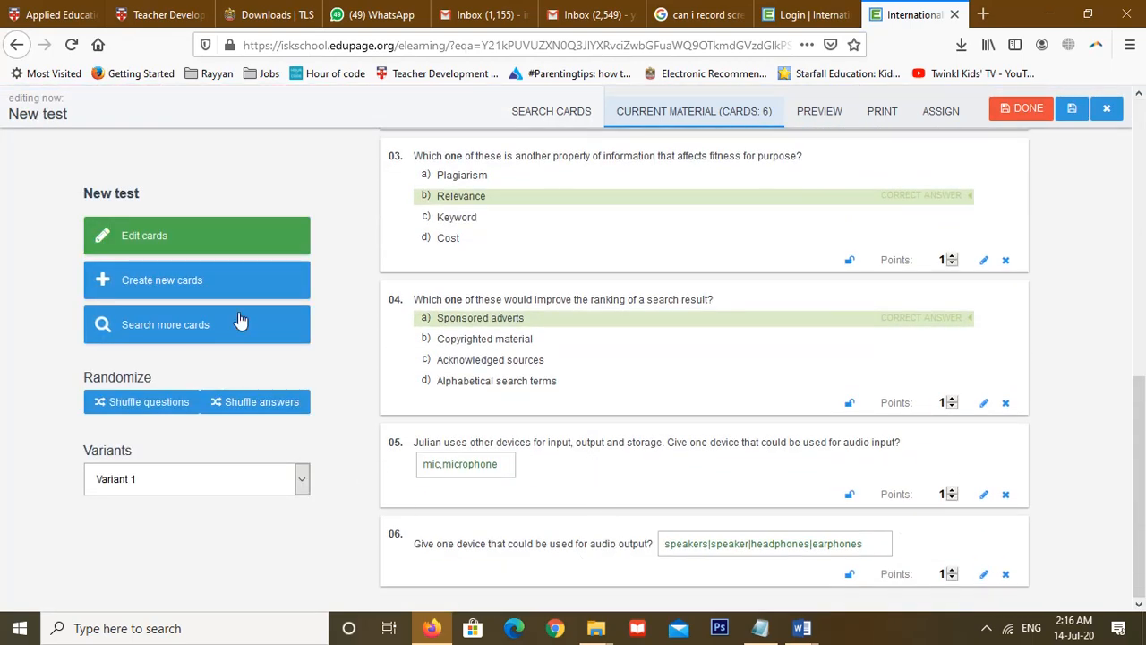
Preview the test and look it over from the title card to the answer box of the audio output question.
click(838, 115)
scroll(550, 373, down, 8)
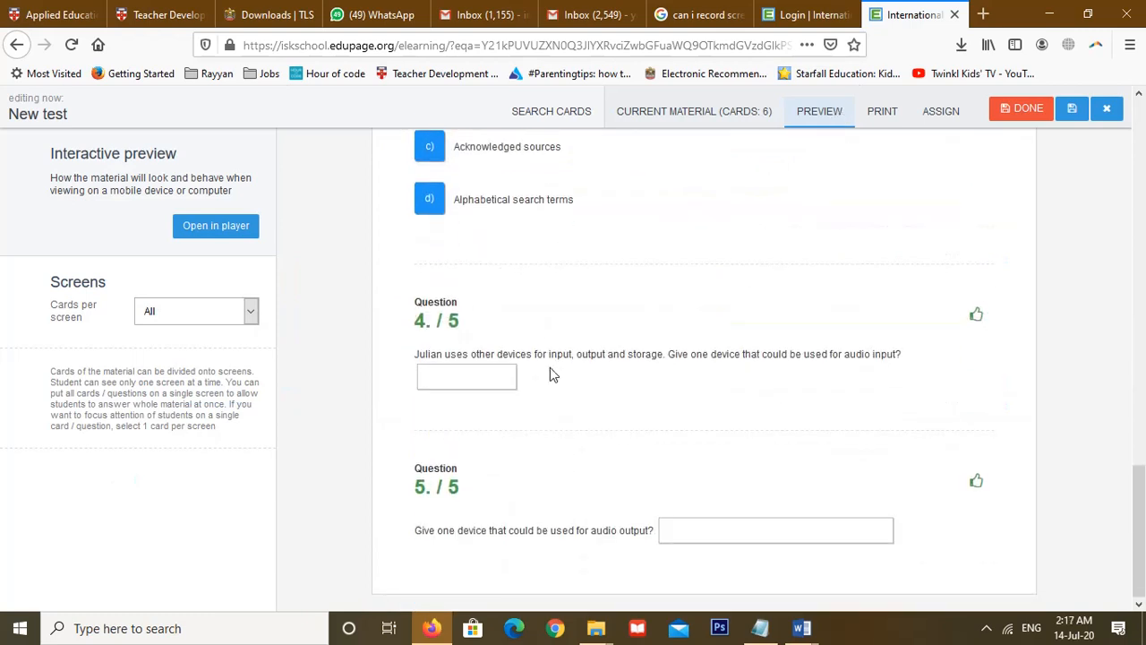
click(735, 527)
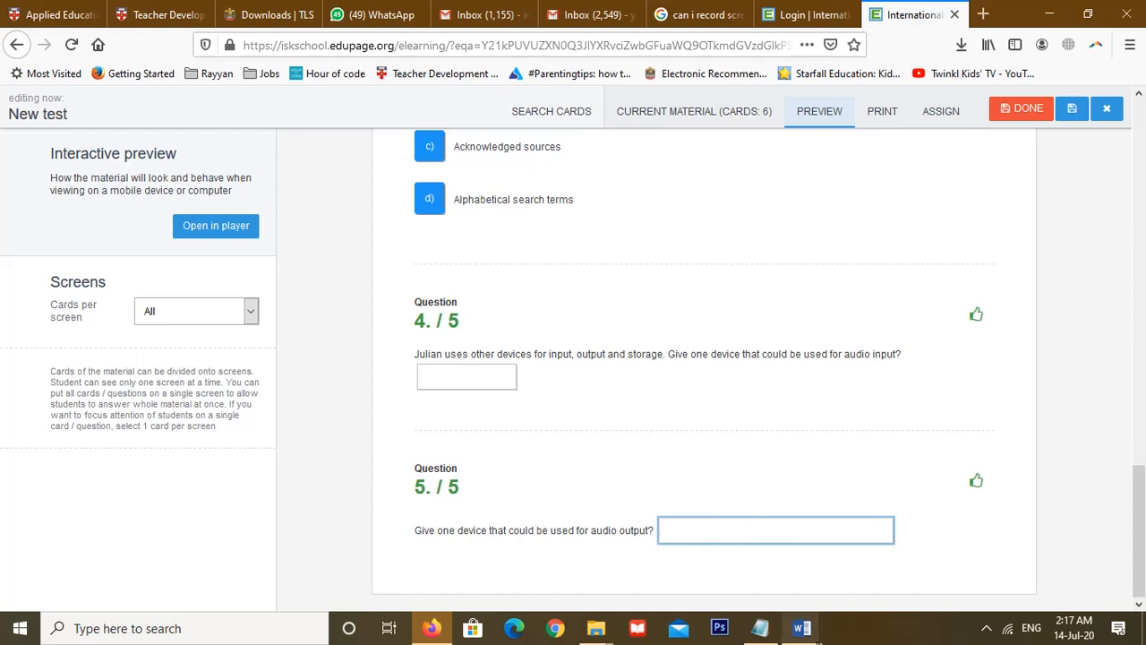
scroll(487, 452, up, 4)
scroll(487, 452, up, 10)
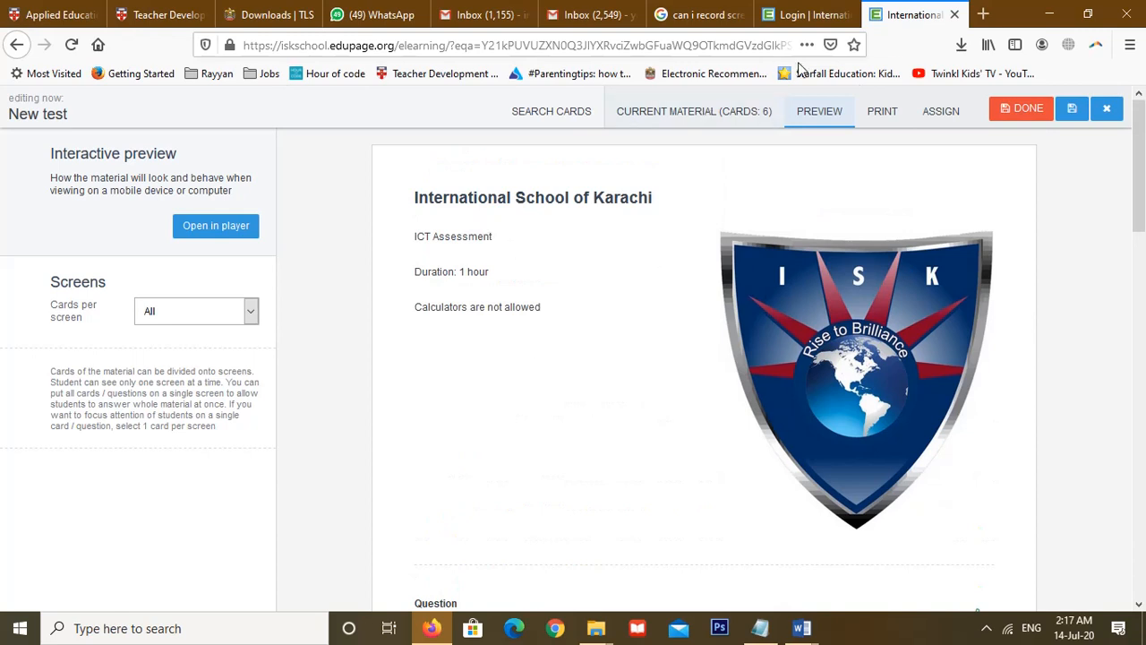
scroll(609, 557, down, 15)
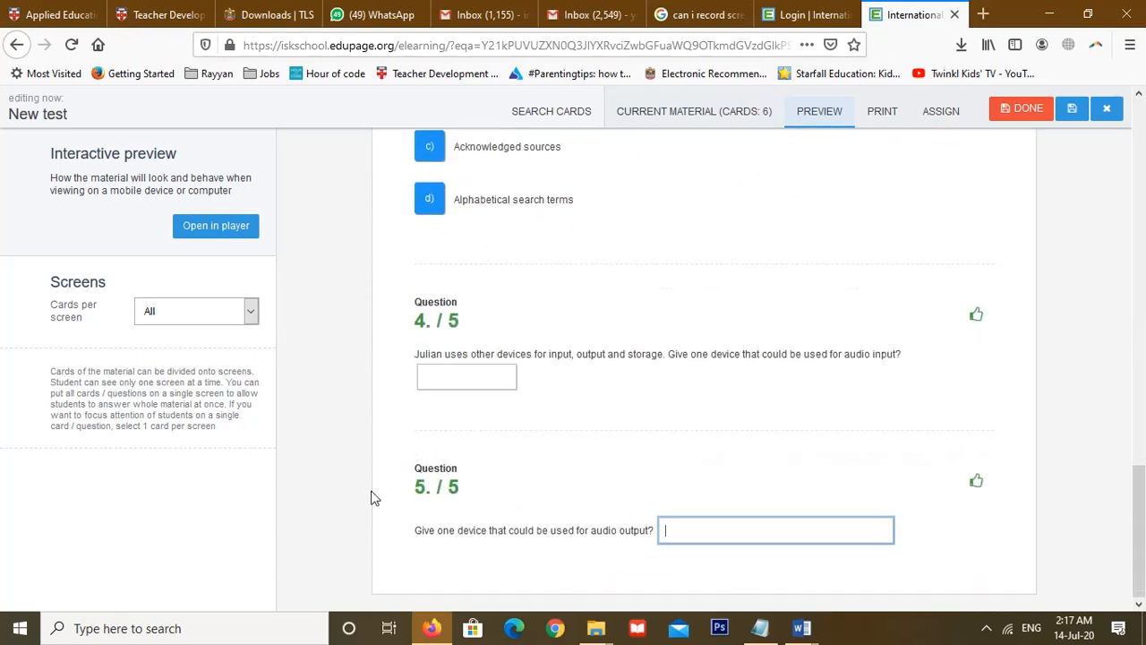
Reopen the test's cards for editing and add an Open question card below the audio output question.
click(690, 114)
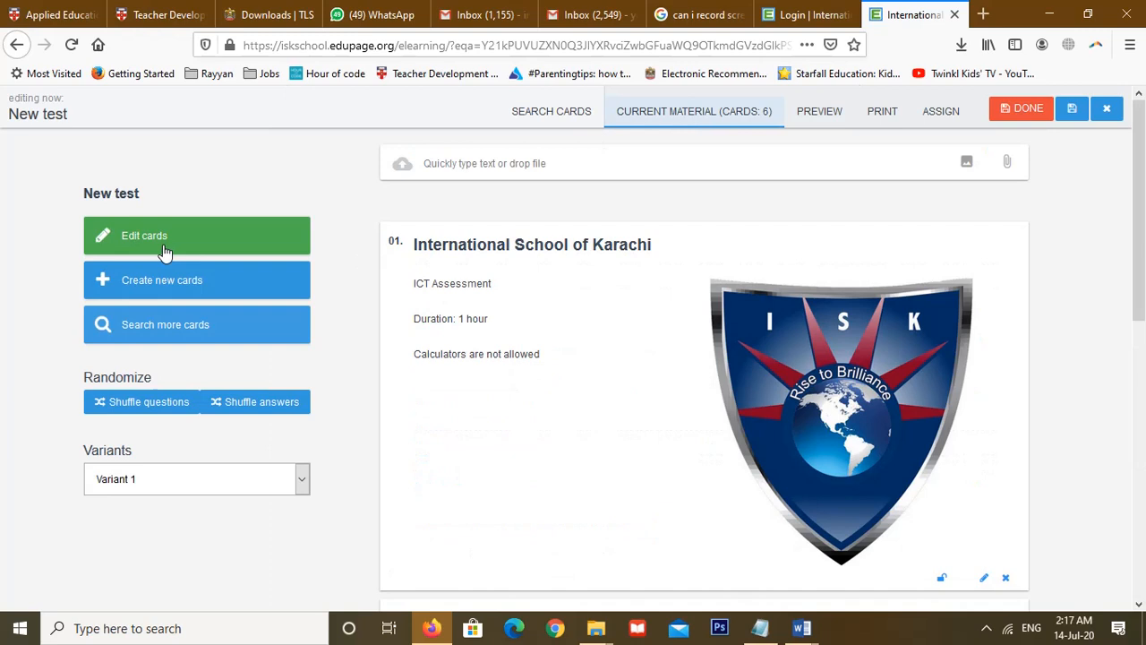
click(214, 245)
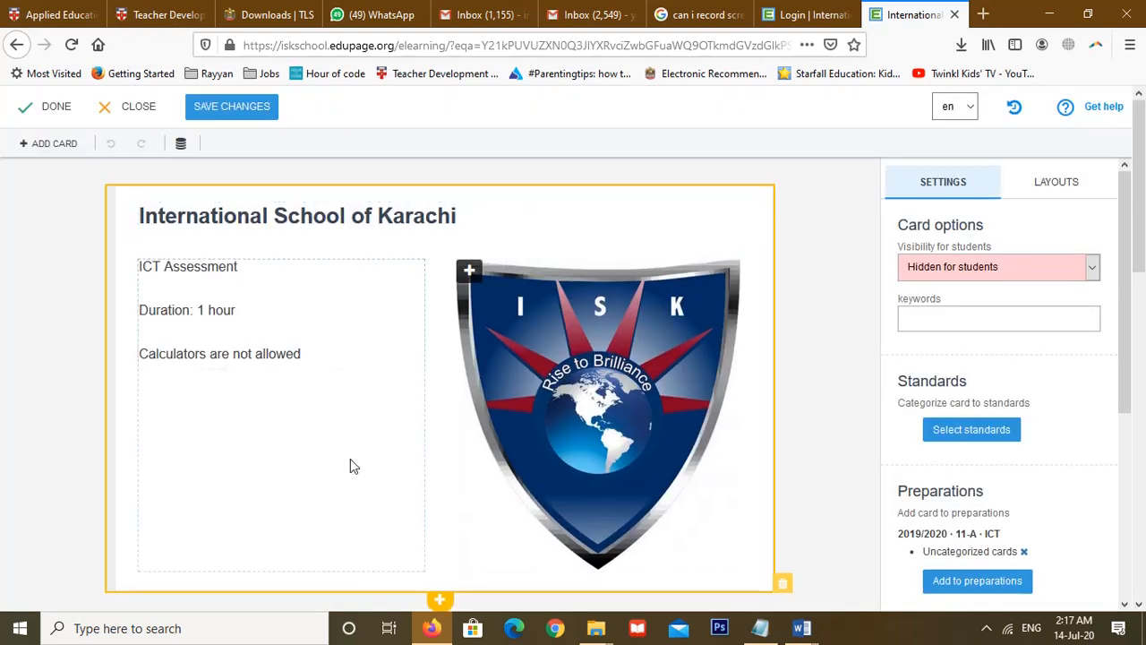
scroll(350, 463, down, 10)
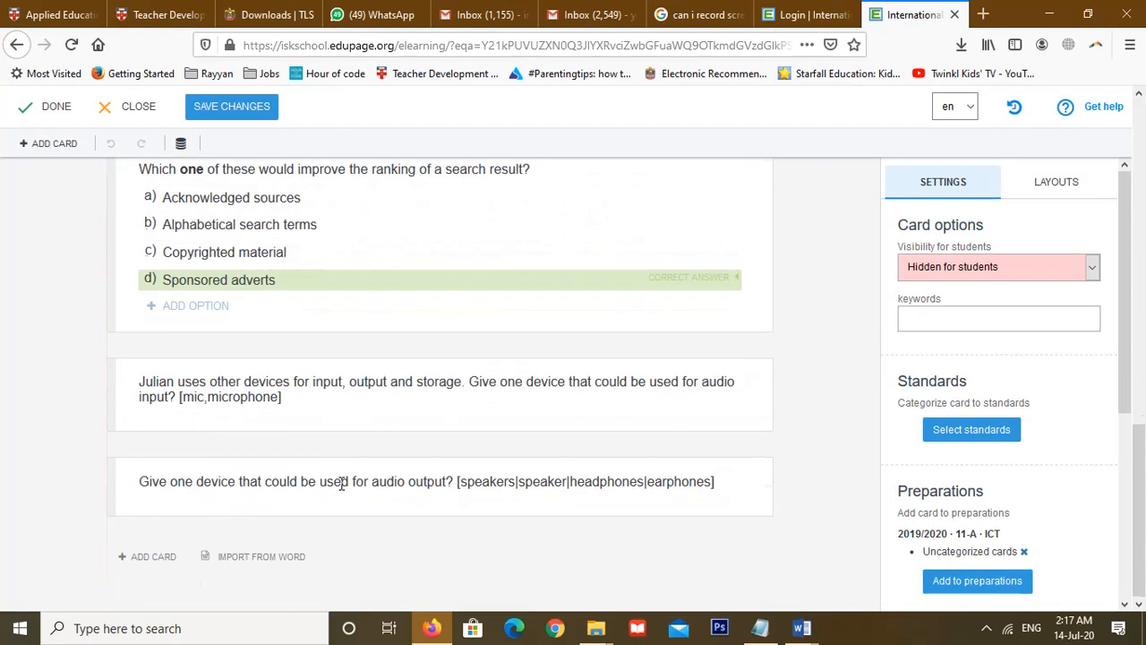
click(152, 556)
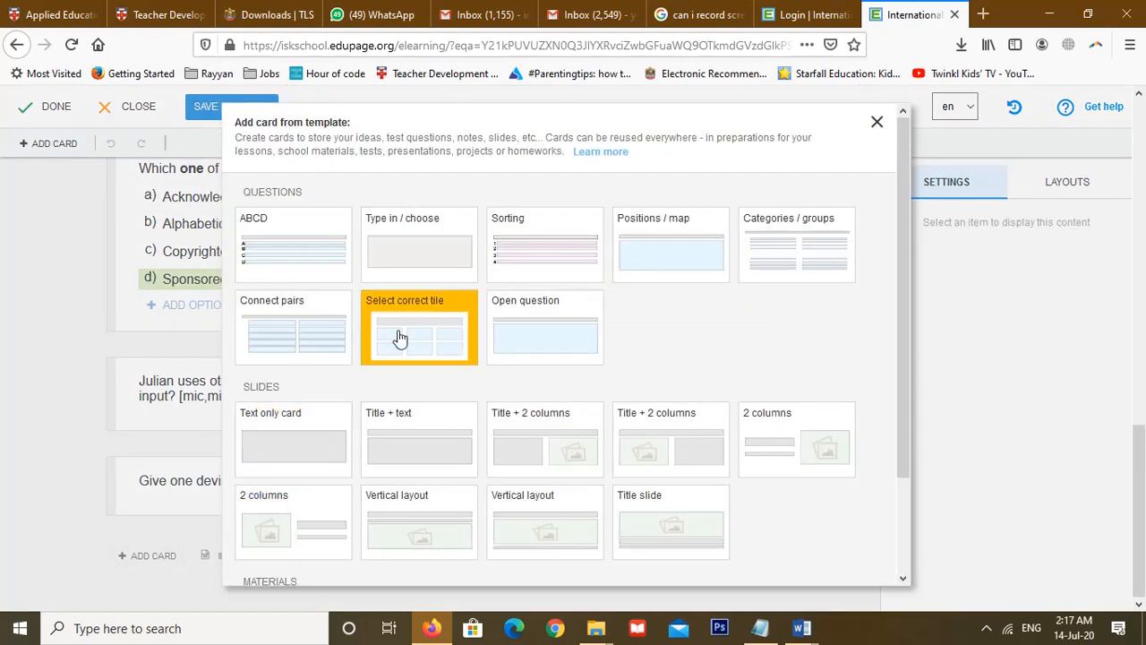
click(537, 333)
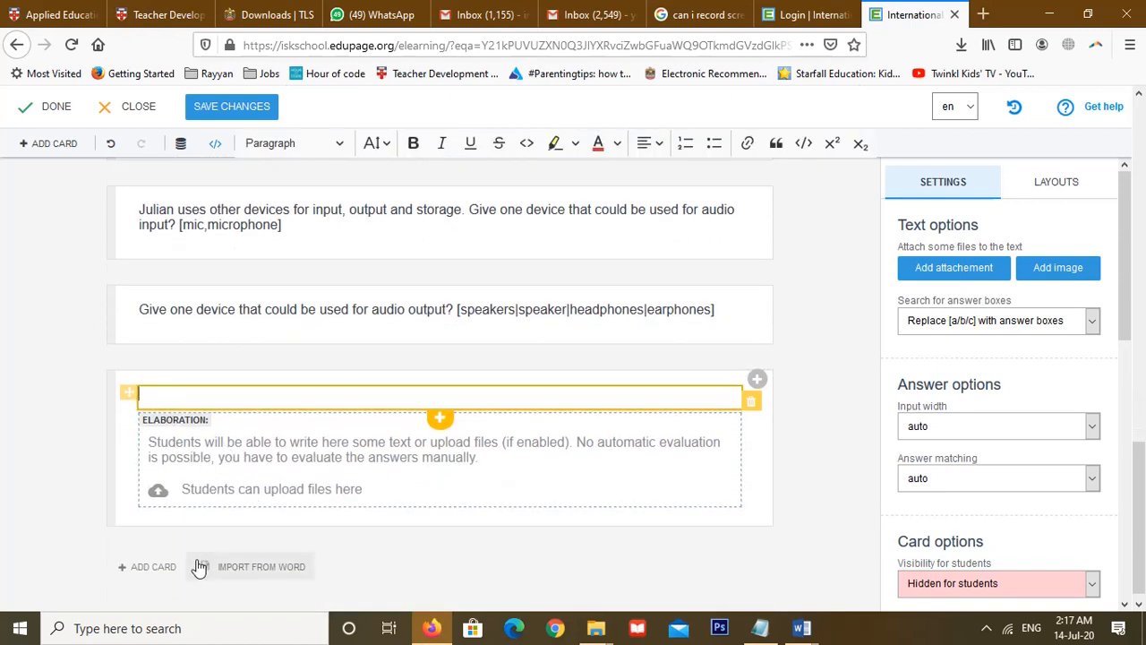
click(168, 567)
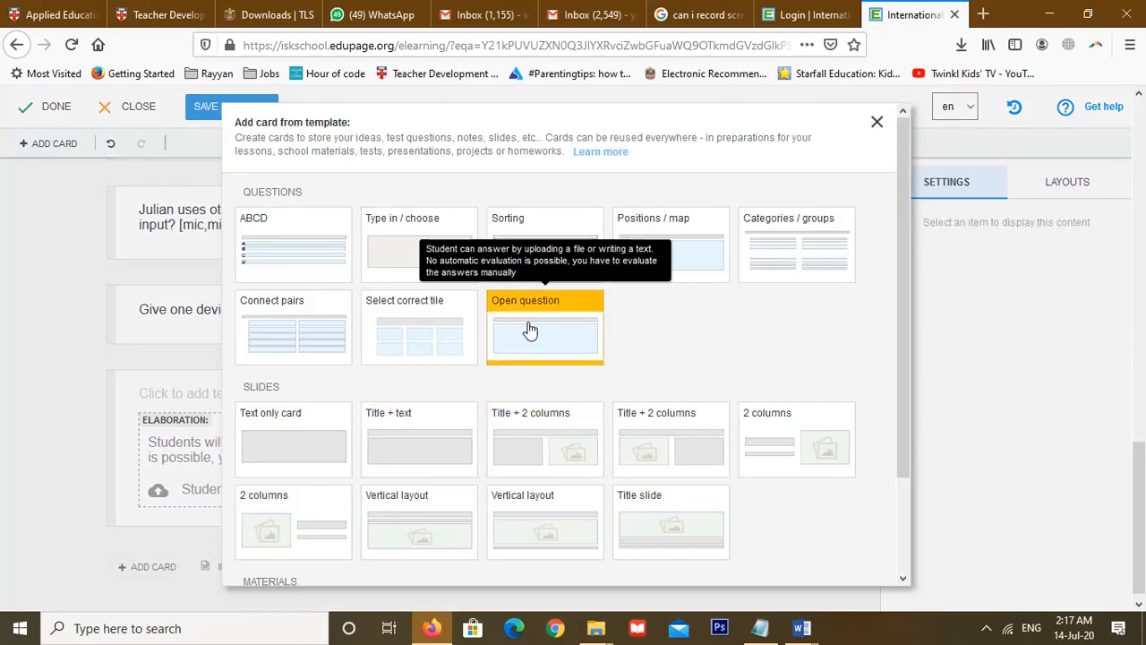
click(877, 122)
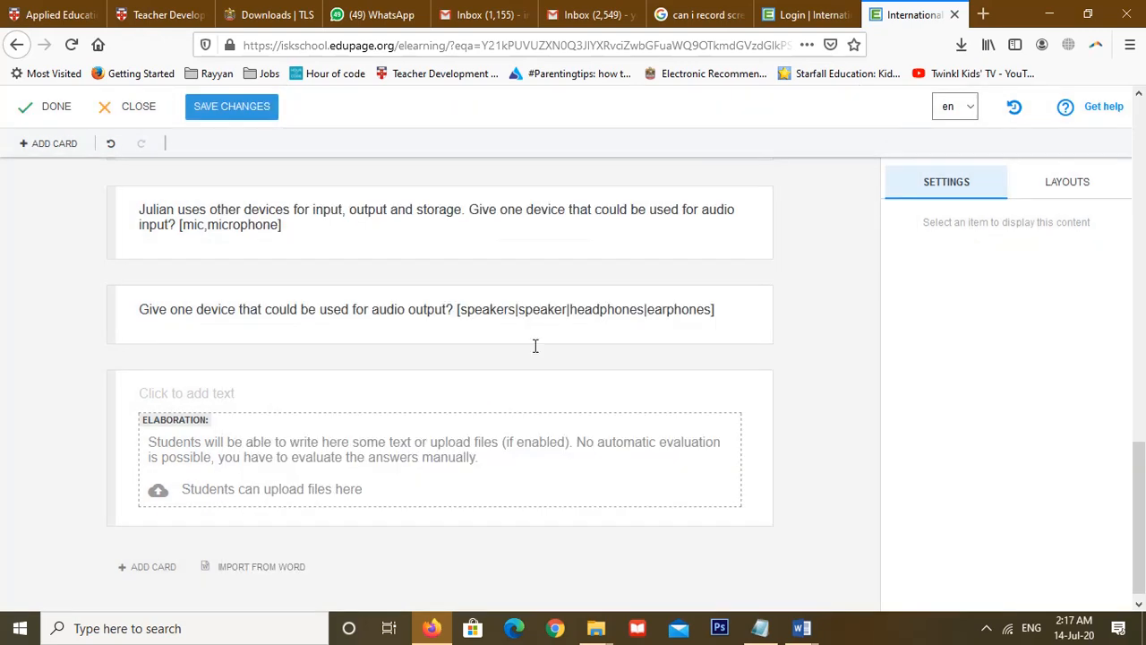
Enter "Explain how the CPU works?" as the open question's text and select its elaboration area.
click(200, 392)
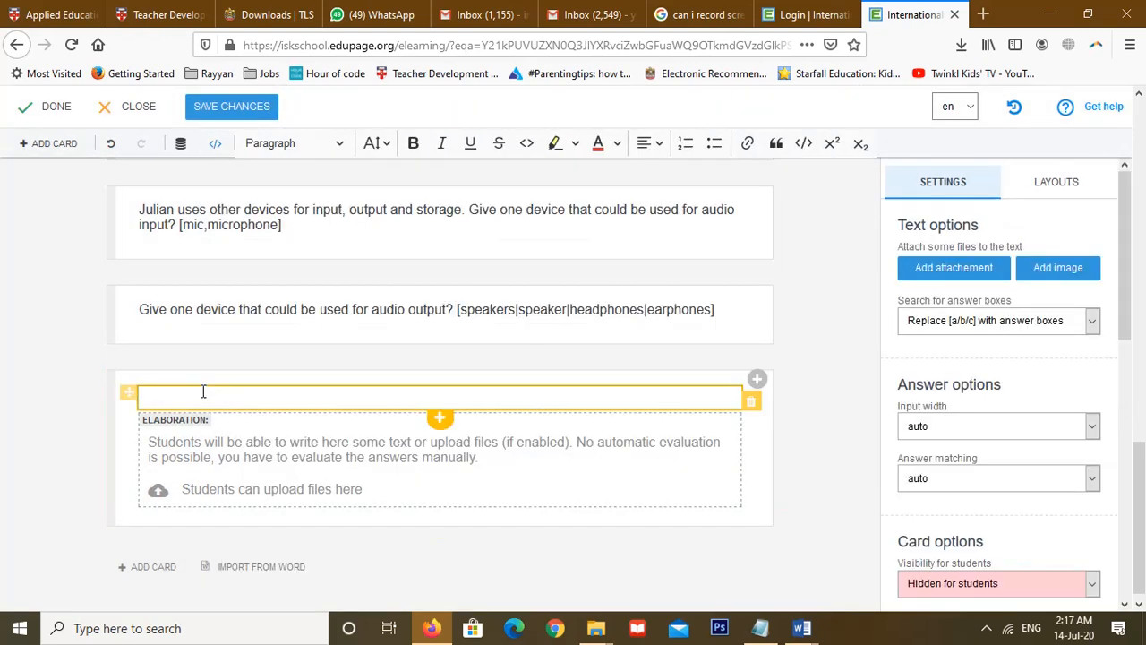
text(Explain how the CPU works?)
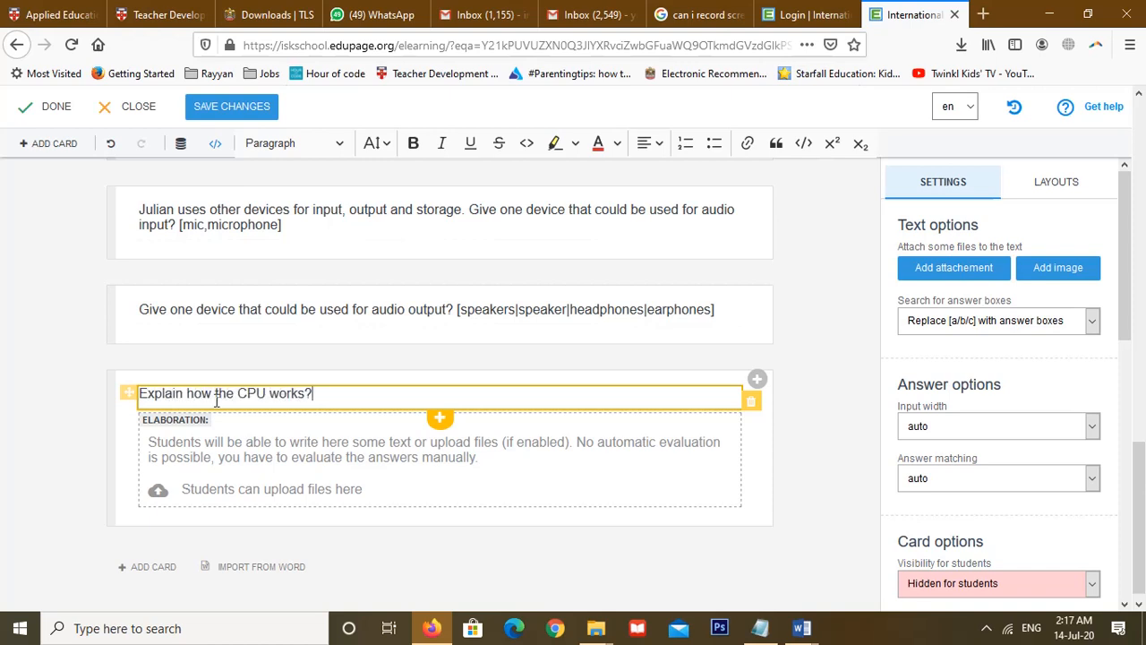
click(165, 438)
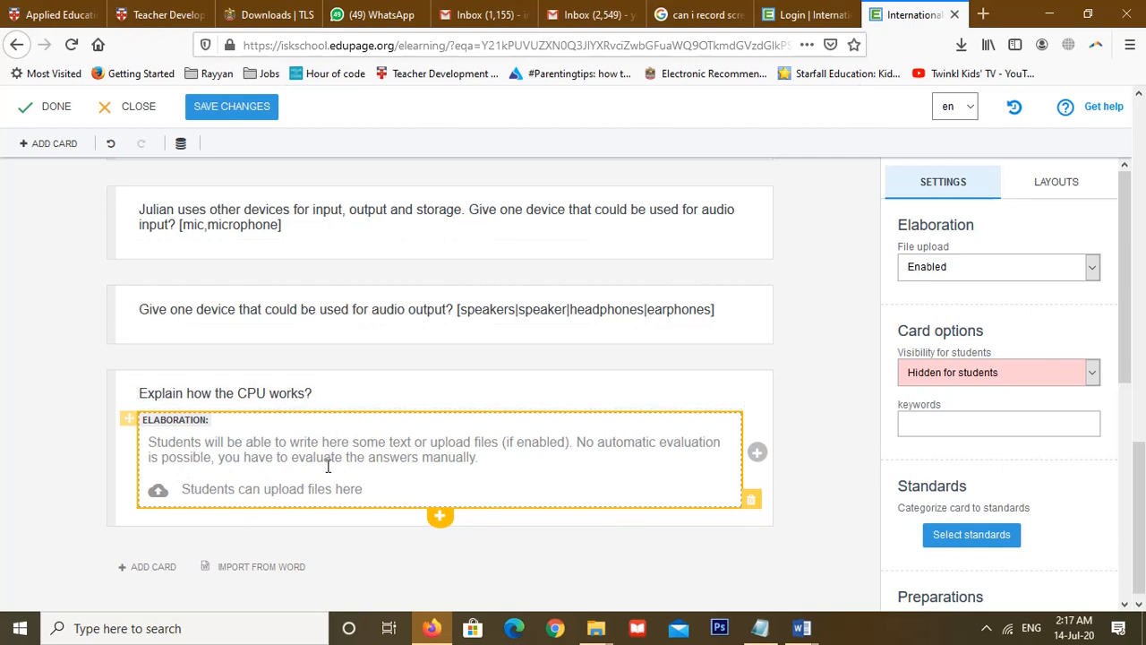
Save the new open question, finish editing the cards, and look over the updated card list.
click(223, 117)
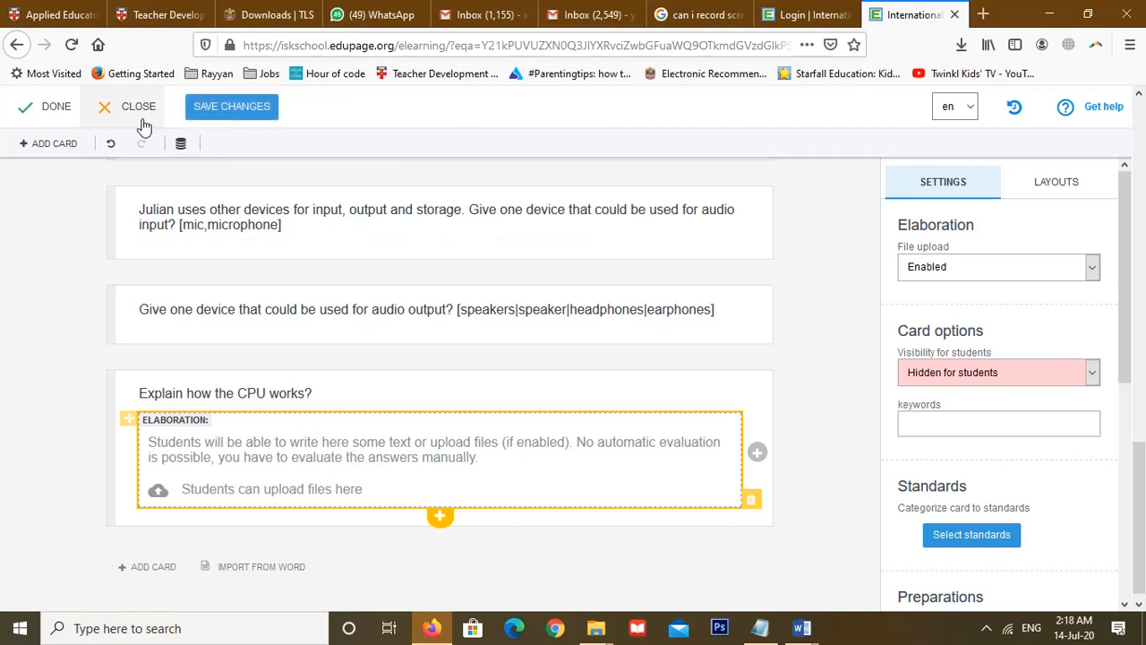
click(57, 108)
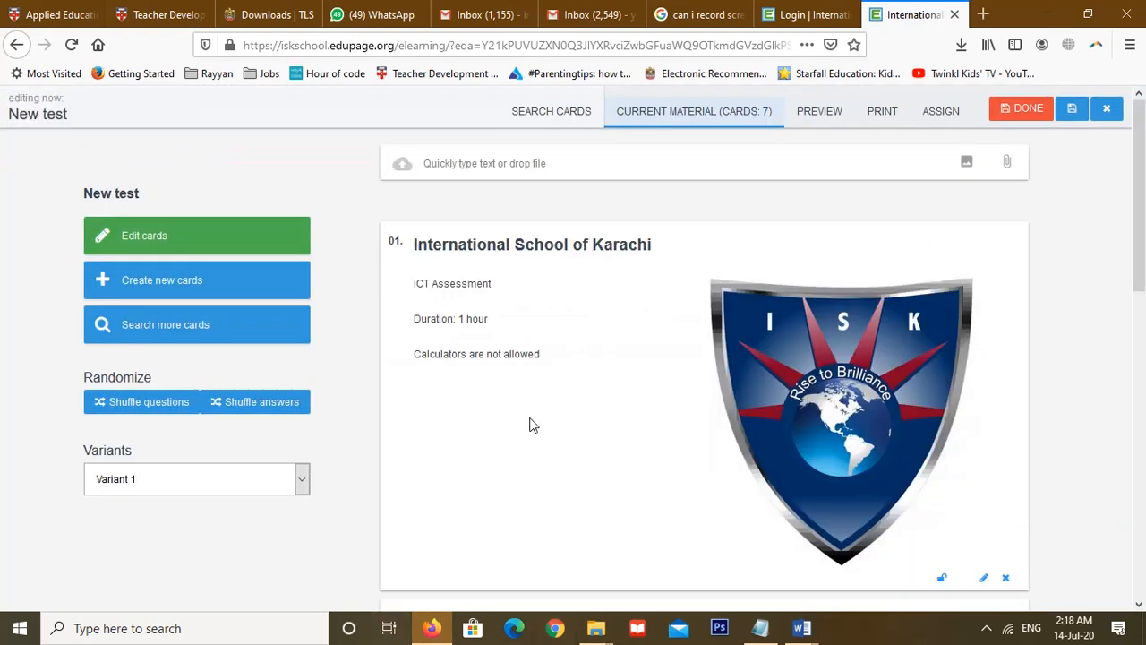
scroll(529, 421, down, 6)
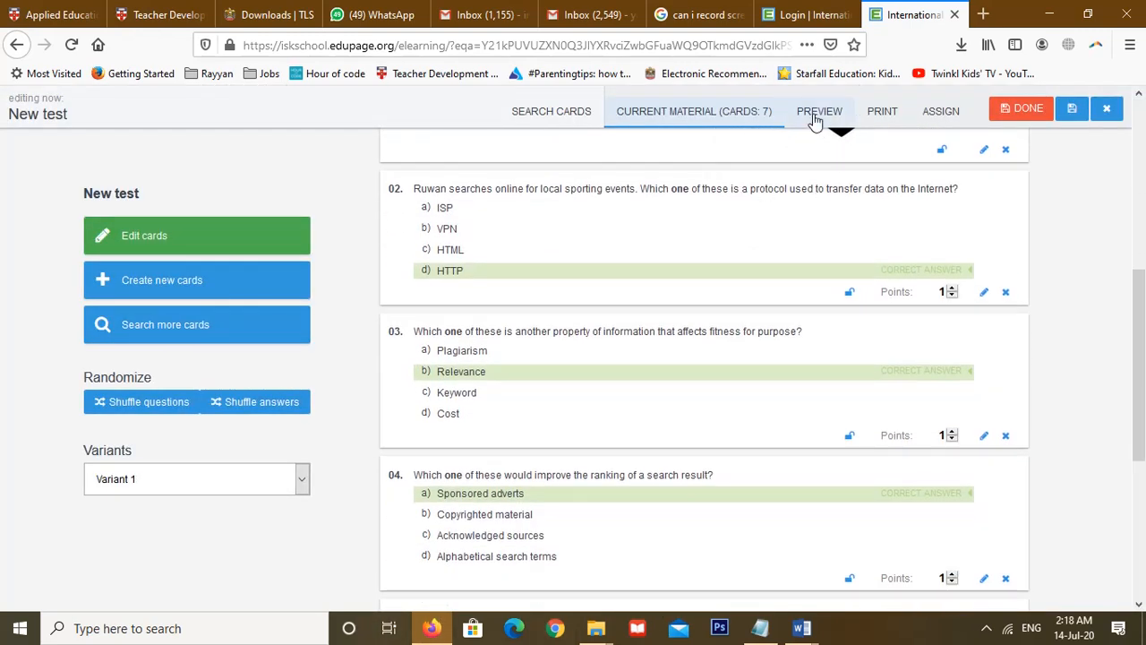
Preview the test through to the open question and try the answer "The CPU works on logic" in its elaboration box.
click(816, 113)
scroll(580, 298, up, 3)
scroll(581, 298, up, 2)
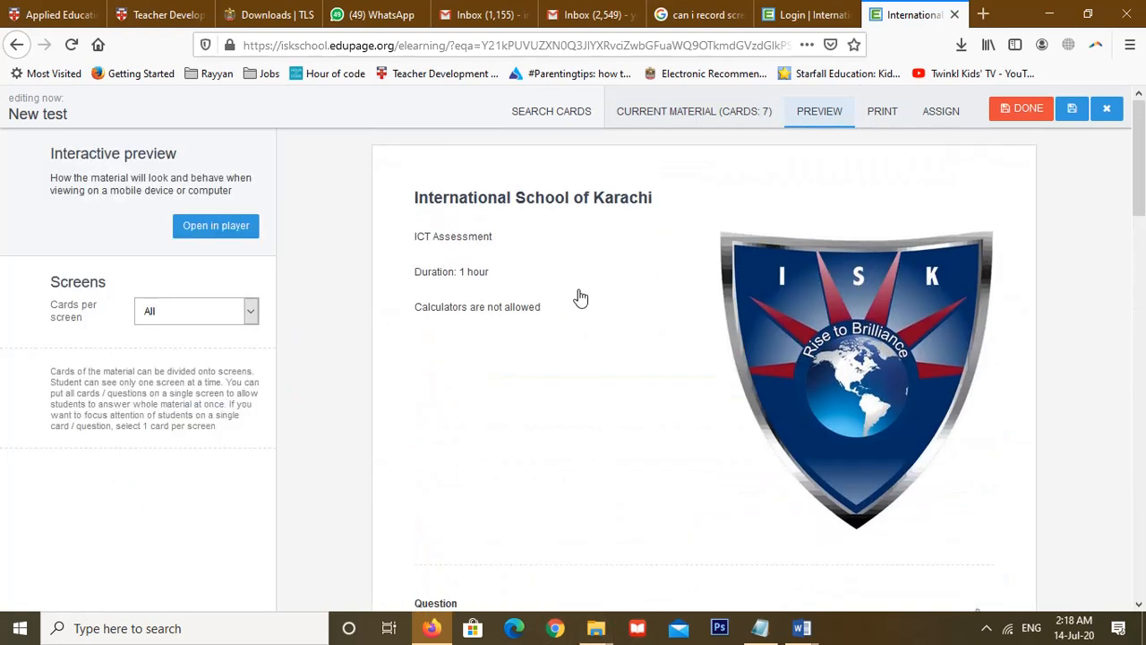
scroll(580, 296, down, 5)
scroll(580, 296, up, 3)
scroll(581, 296, down, 4)
scroll(577, 296, down, 8)
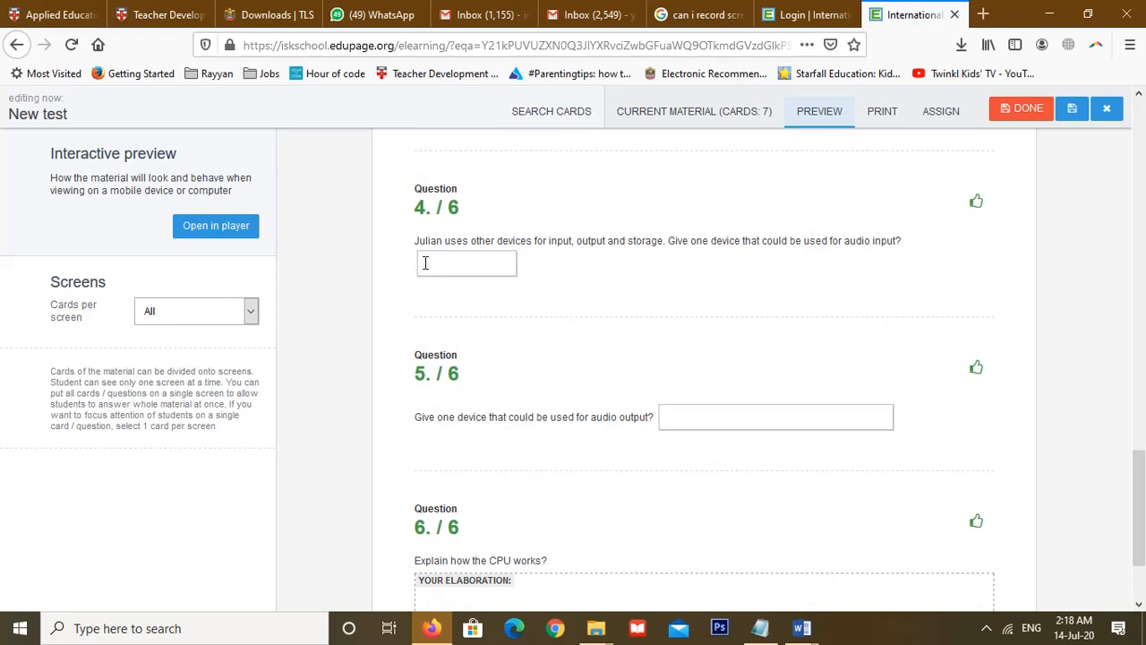
scroll(699, 412, down, 3)
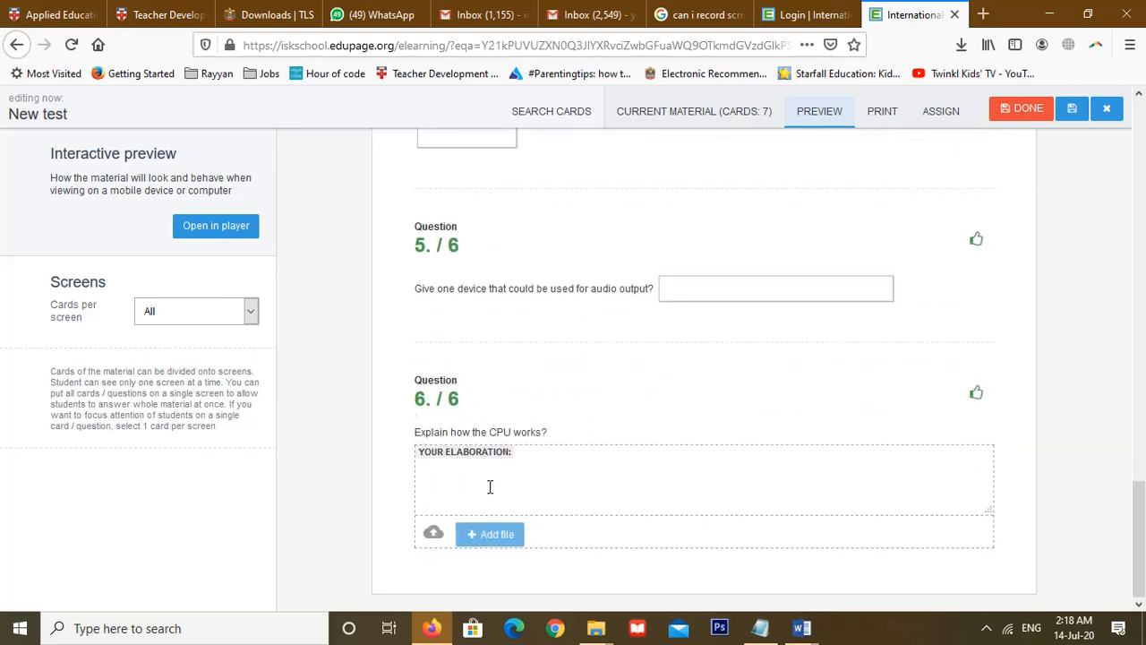
click(529, 476)
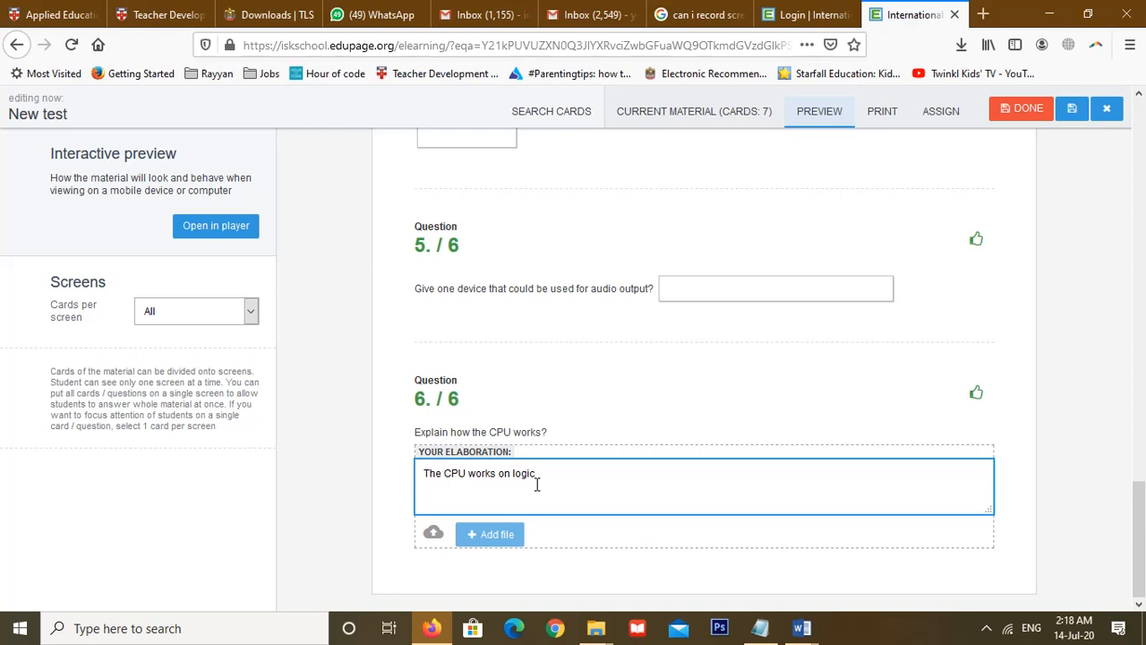
scroll(561, 298, up, 15)
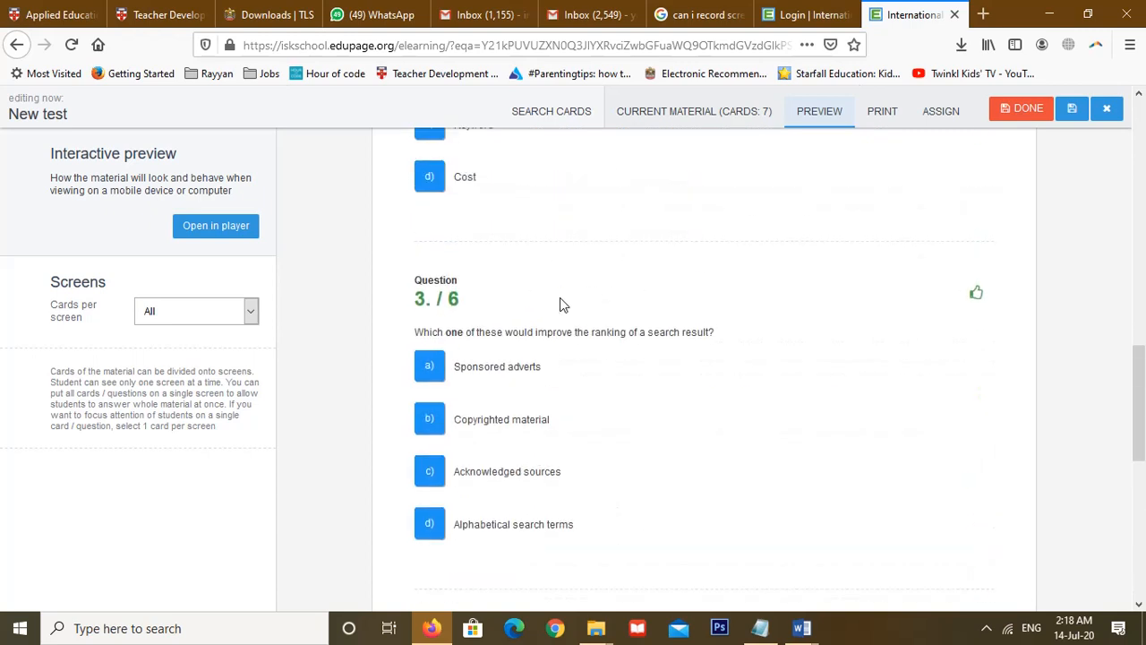
Review the points and correct answers of every card in the current material, from the title card to the CPU question.
click(730, 117)
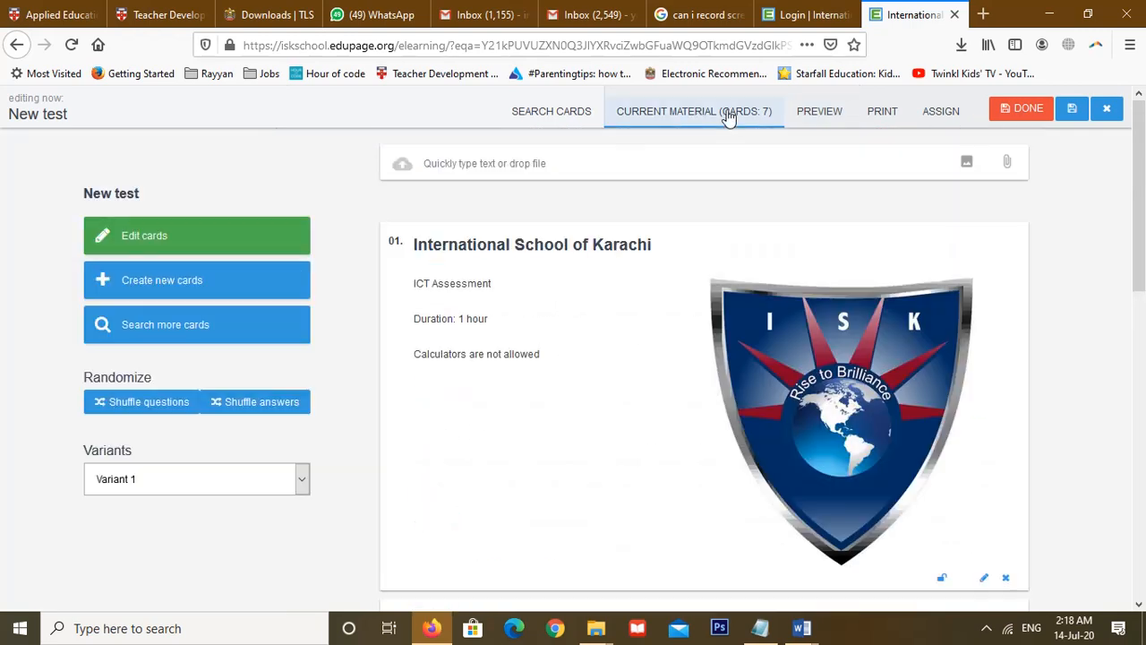
scroll(581, 370, down, 8)
scroll(579, 371, up, 2)
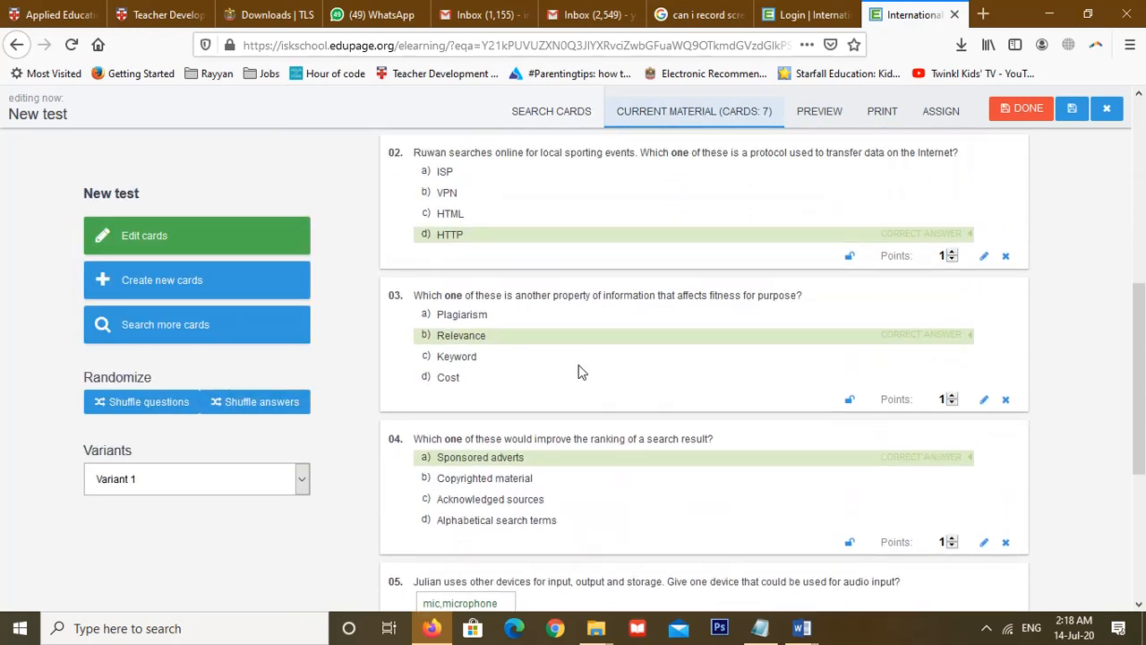
scroll(538, 320, up, 1)
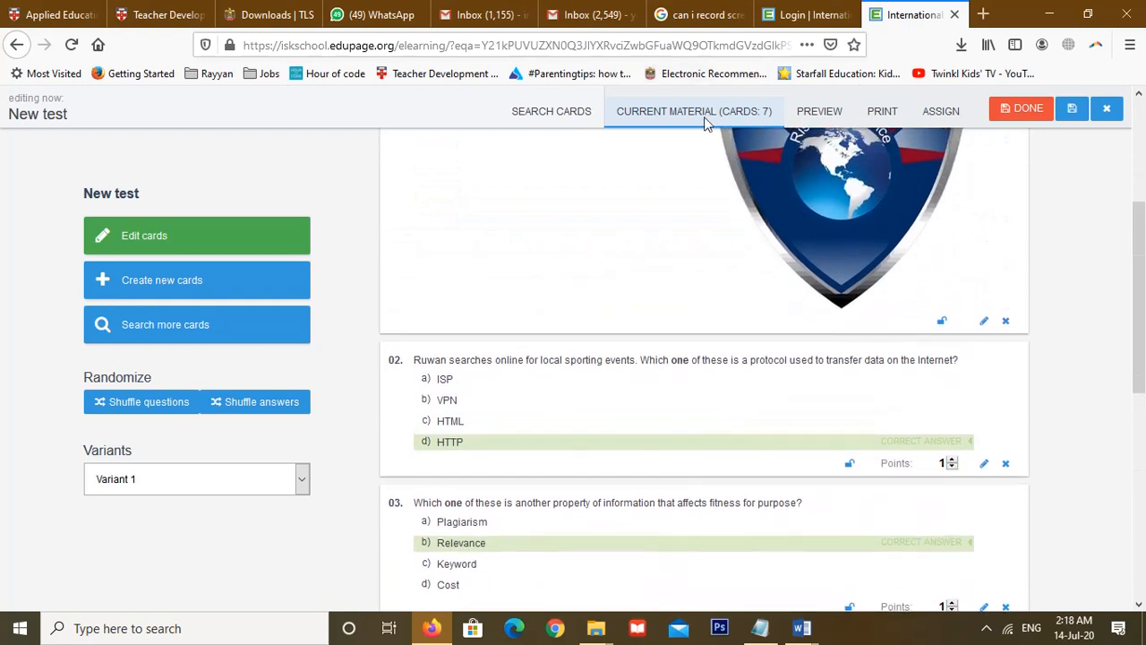
scroll(582, 396, down, 2)
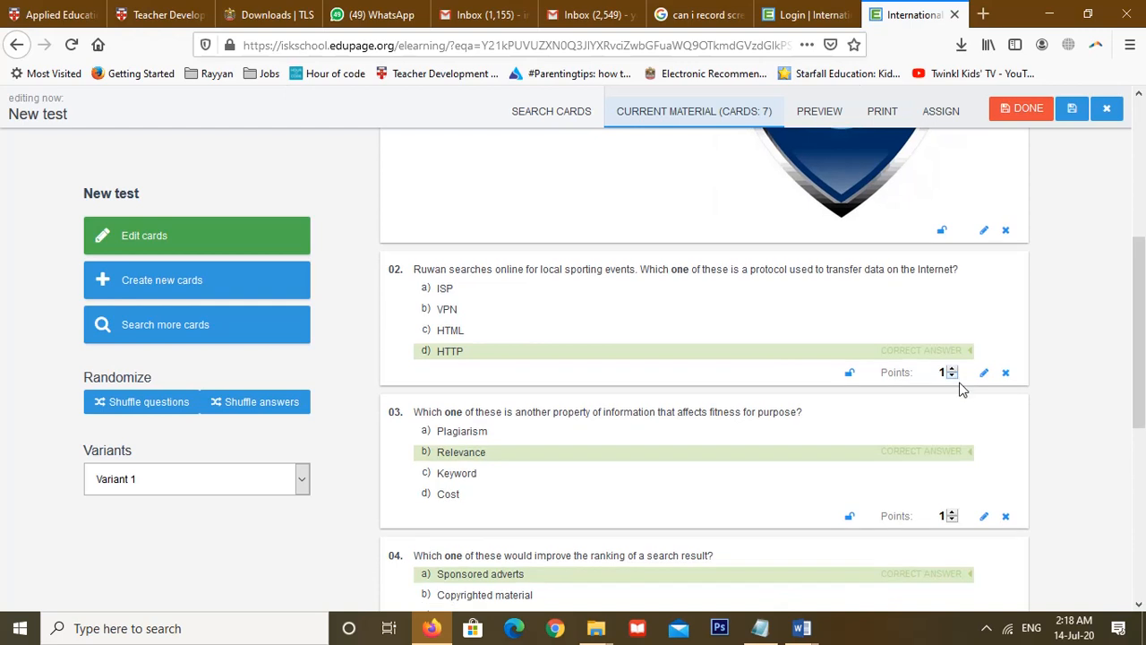
scroll(963, 390, down, 5)
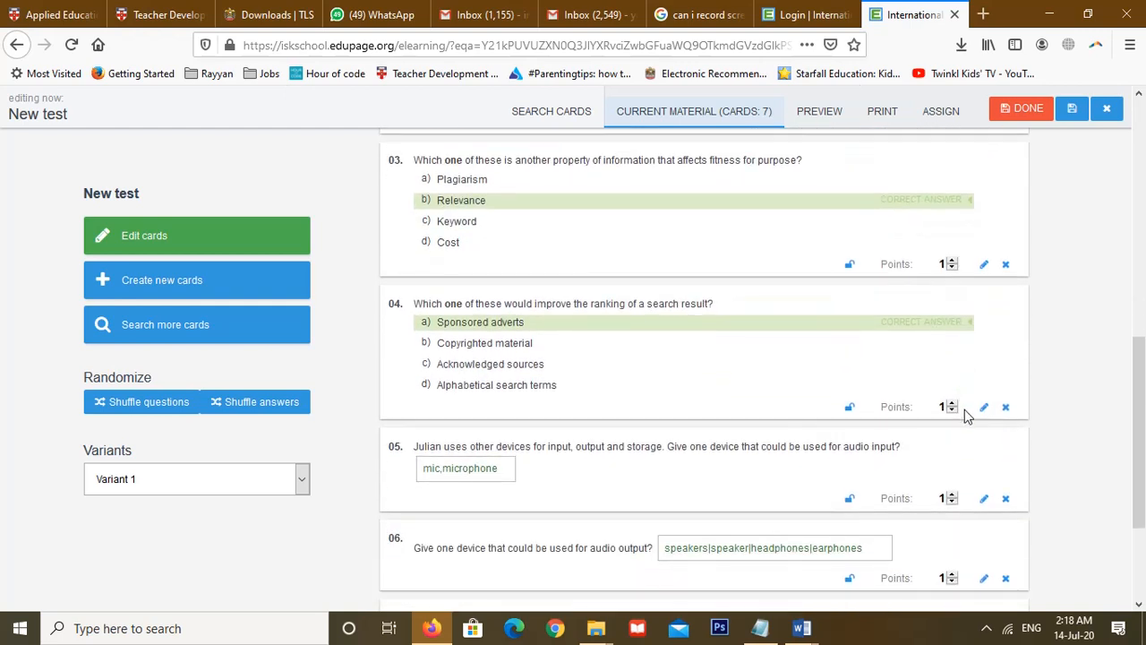
scroll(965, 414, down, 2)
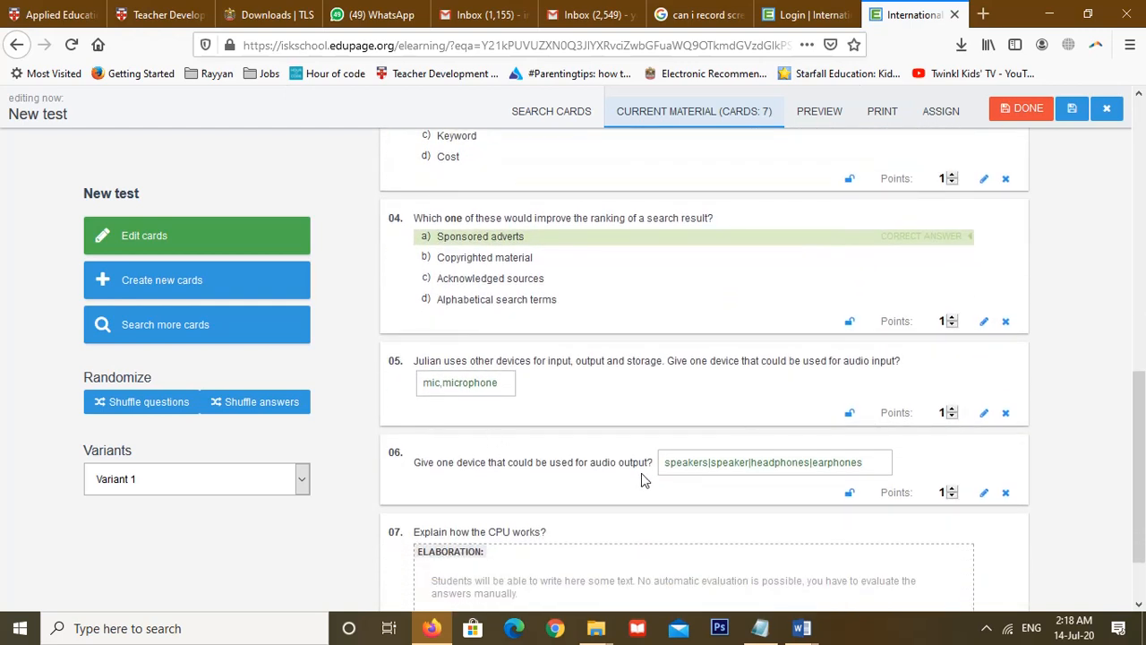
scroll(641, 481, down, 2)
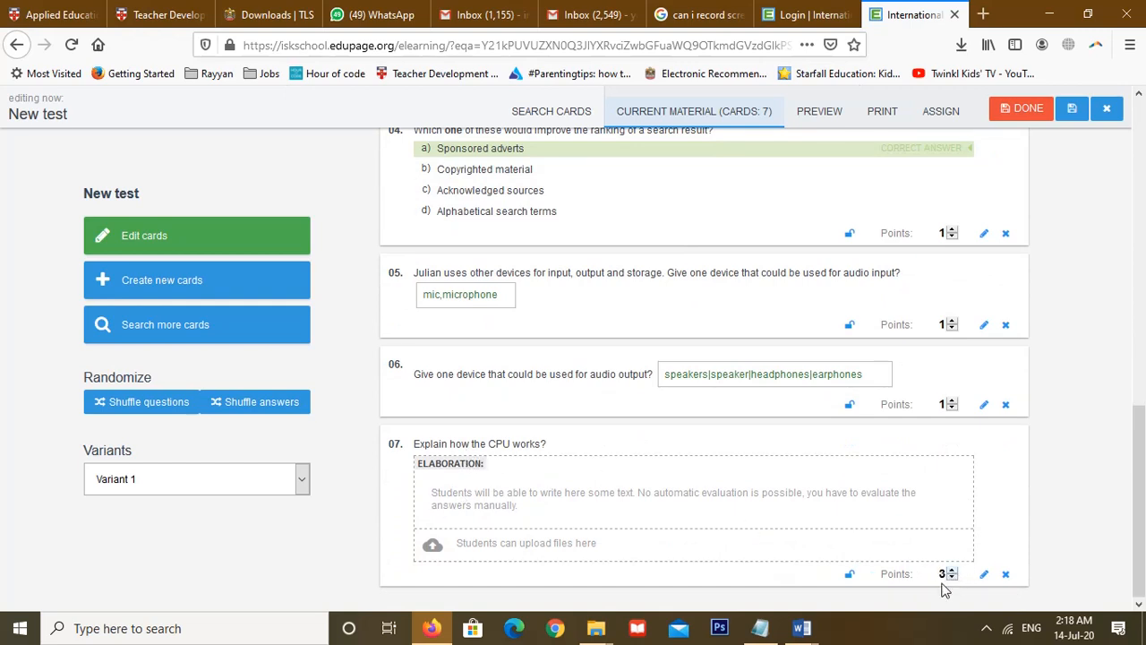
scroll(696, 349, up, 6)
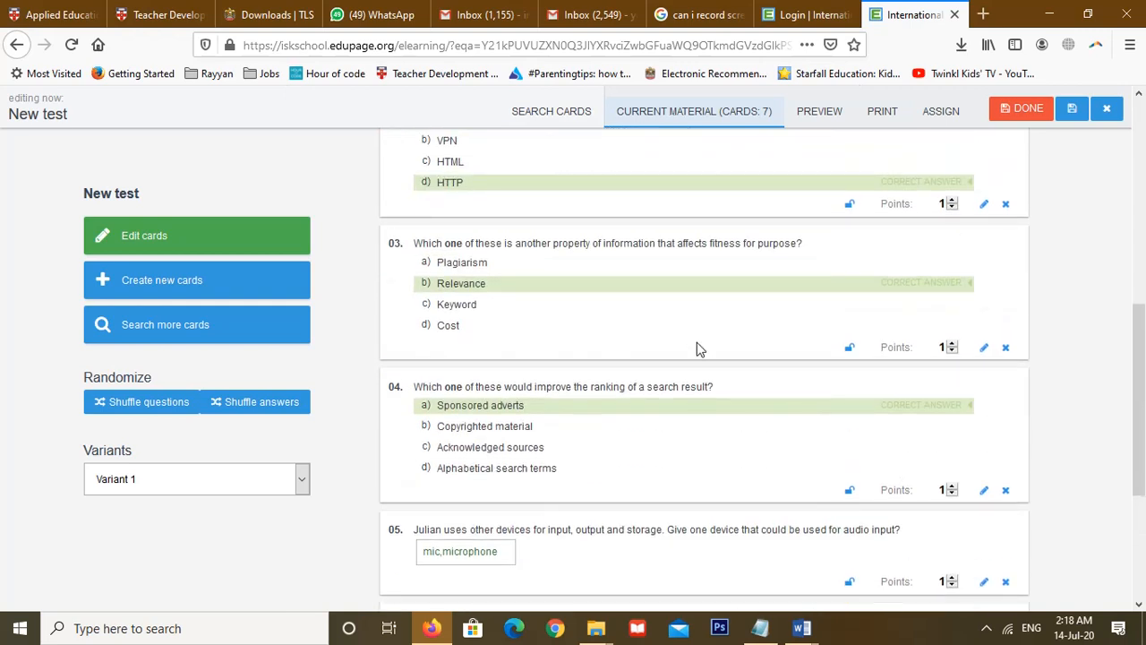
scroll(686, 361, down, 4)
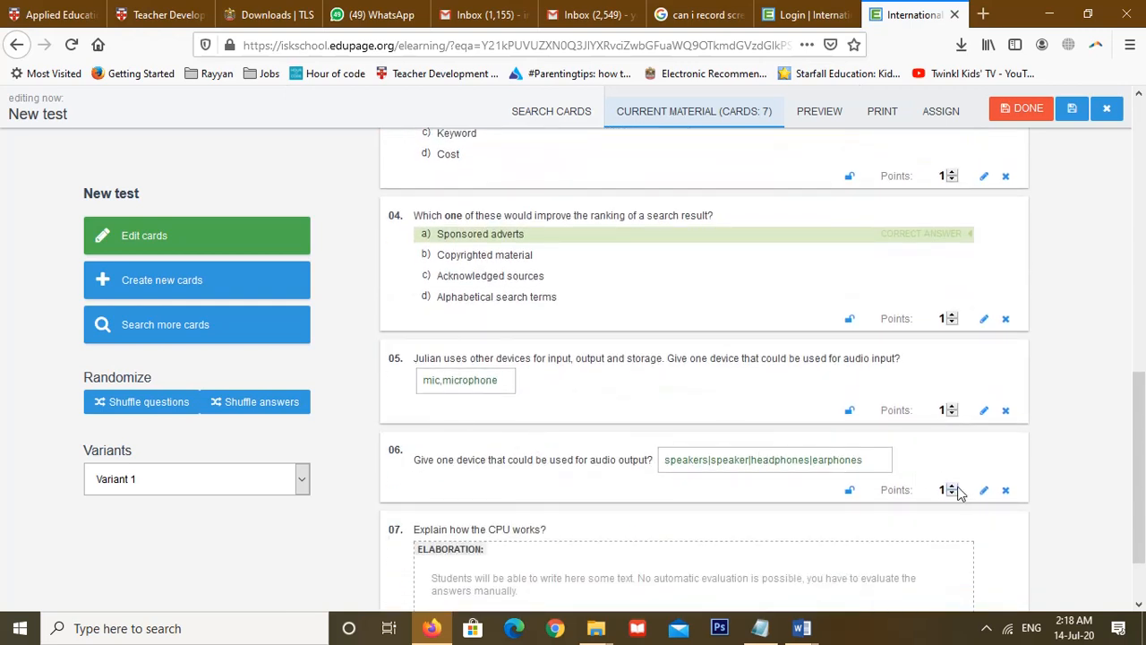
scroll(959, 492, down, 2)
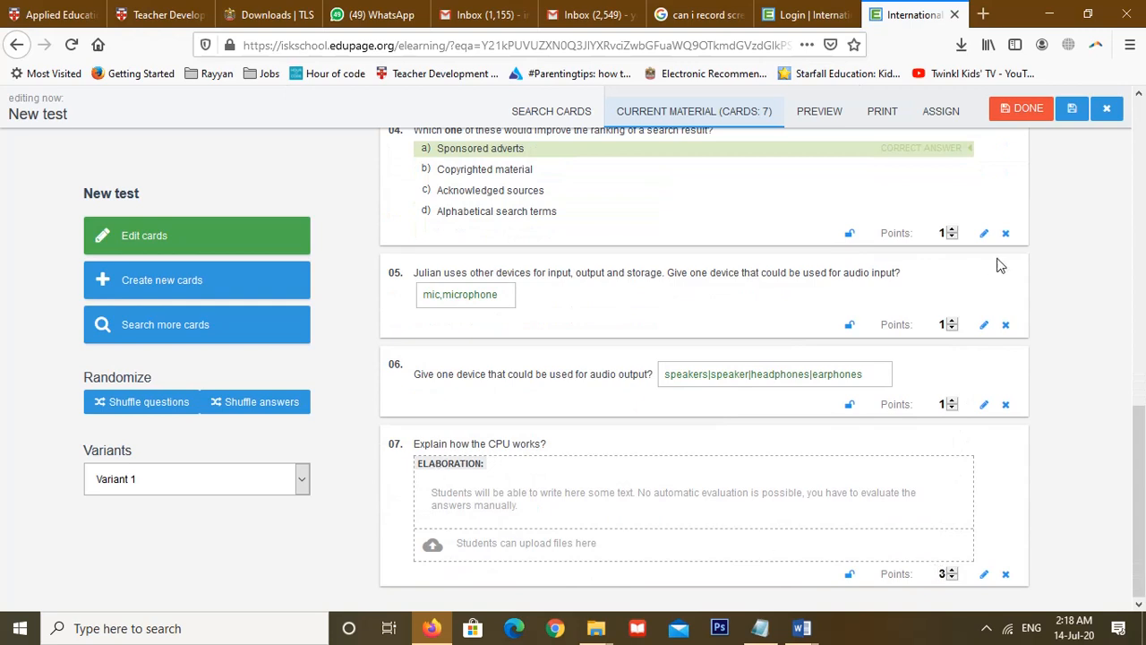
click(818, 119)
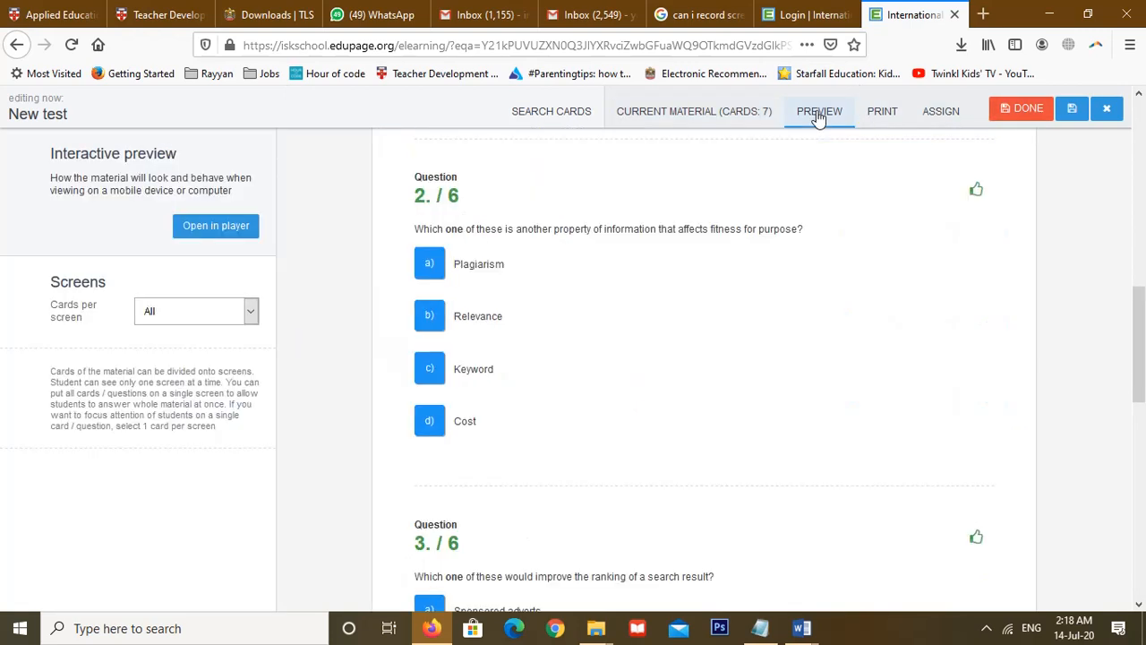
Open the test's assignment settings and name the material "ICT Assessment - 19 July 2020".
click(925, 119)
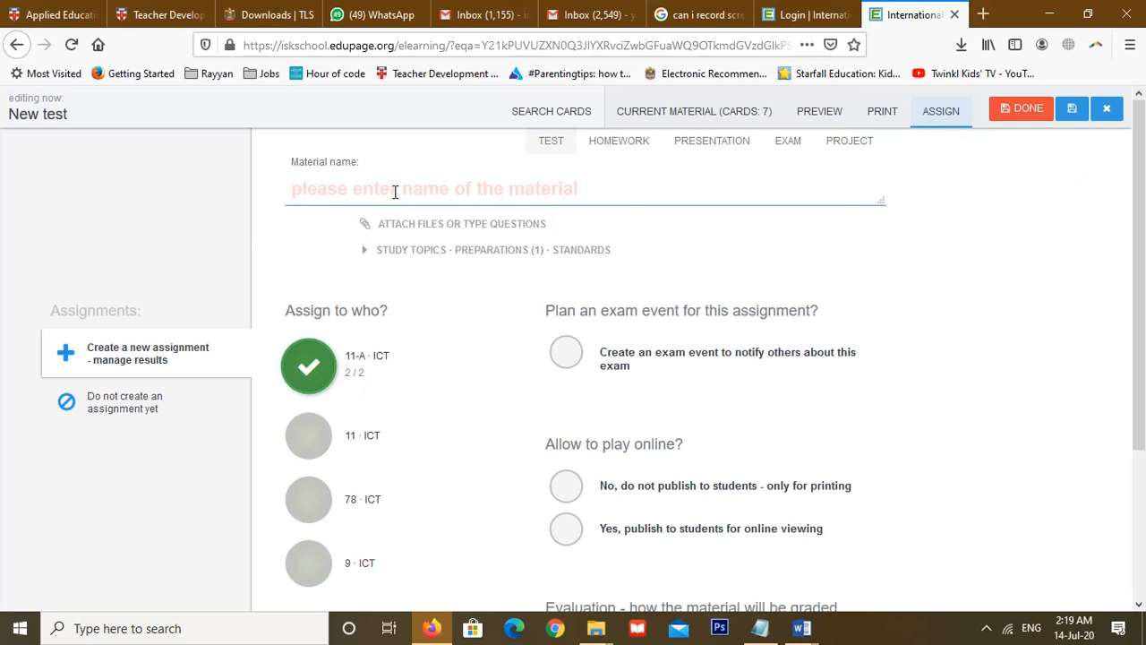
text(ICT E)
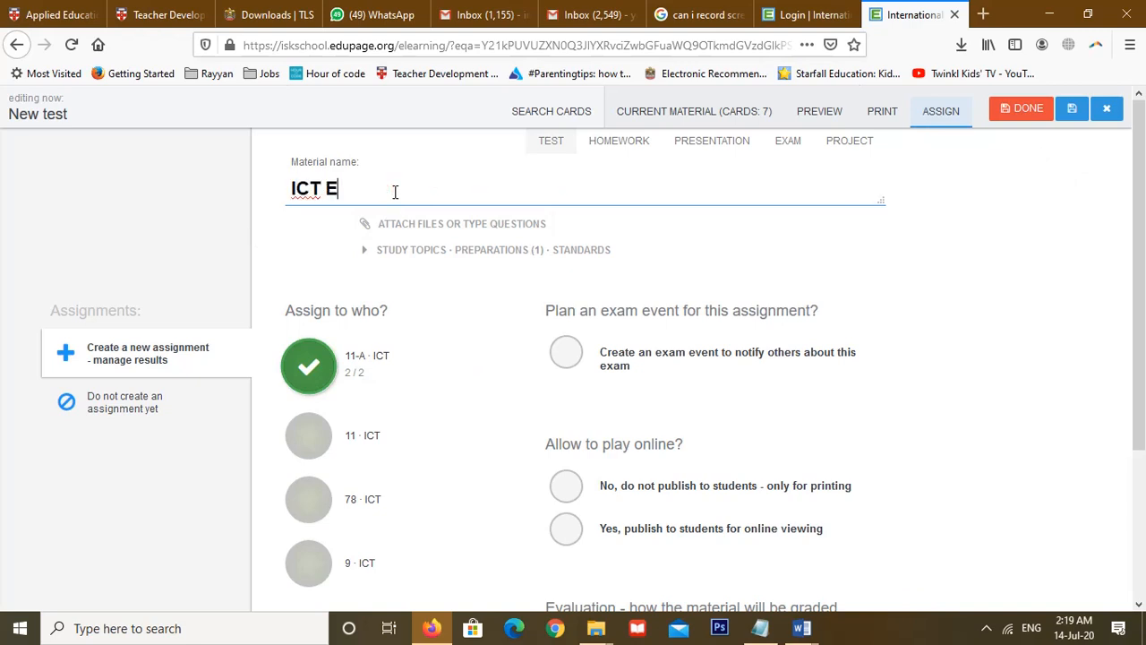
key(BackSpace)
text(Assessment - 19 July 2020)
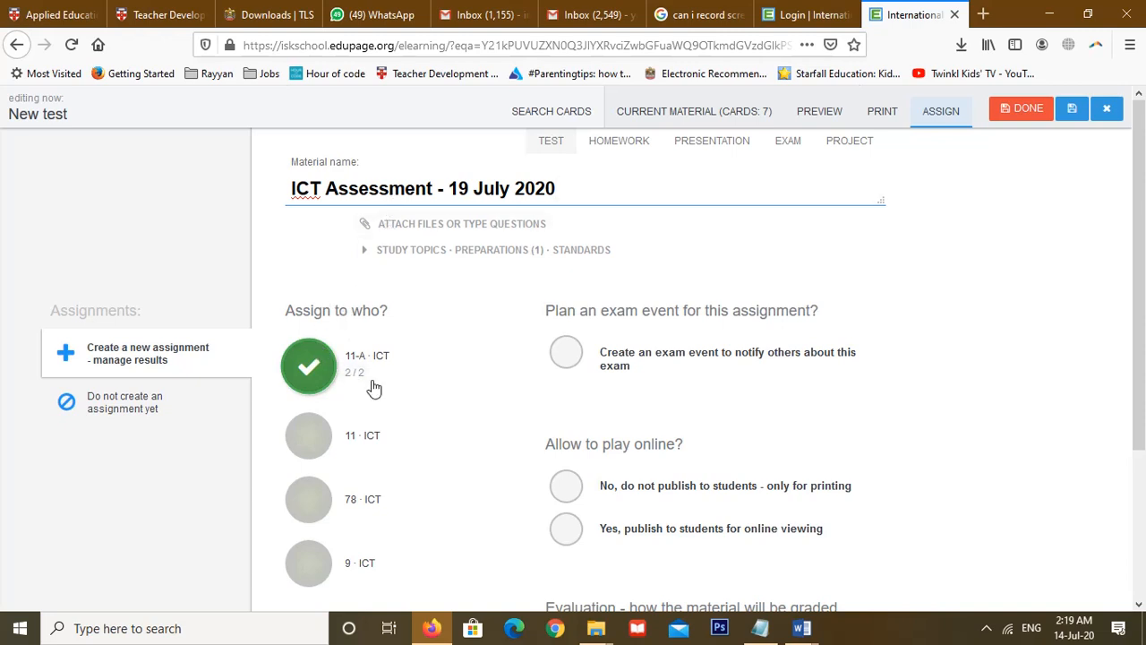
Examine which students of the 11-A ICT class are selected, toggle one student off and on, and close the selection.
scroll(307, 367, down, 2)
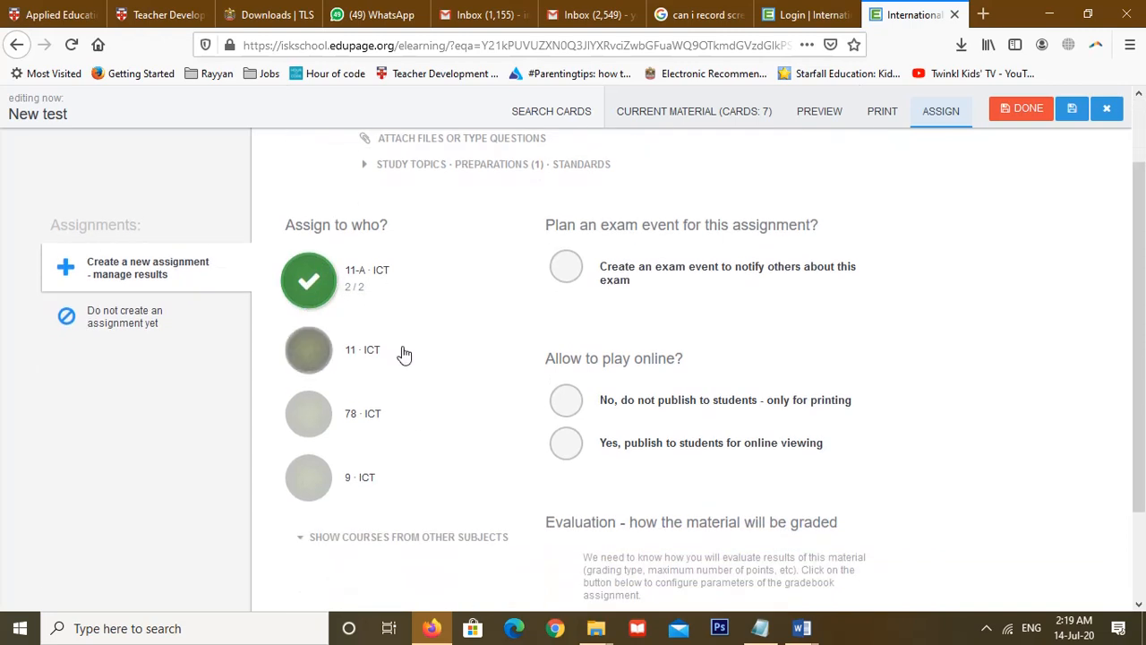
click(357, 288)
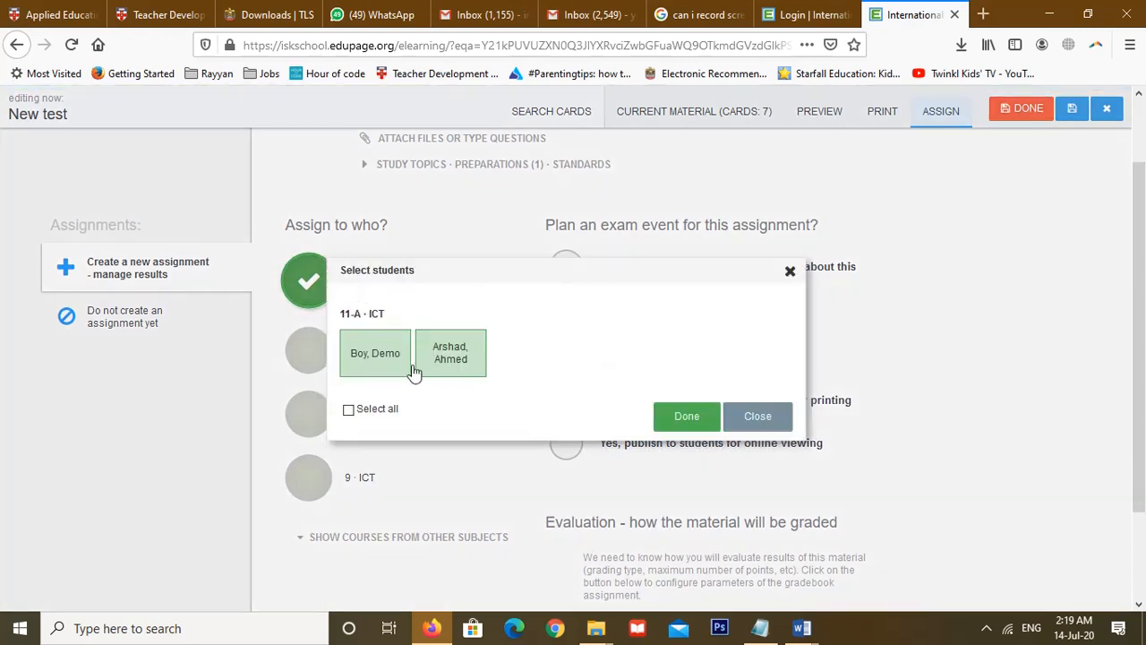
click(757, 418)
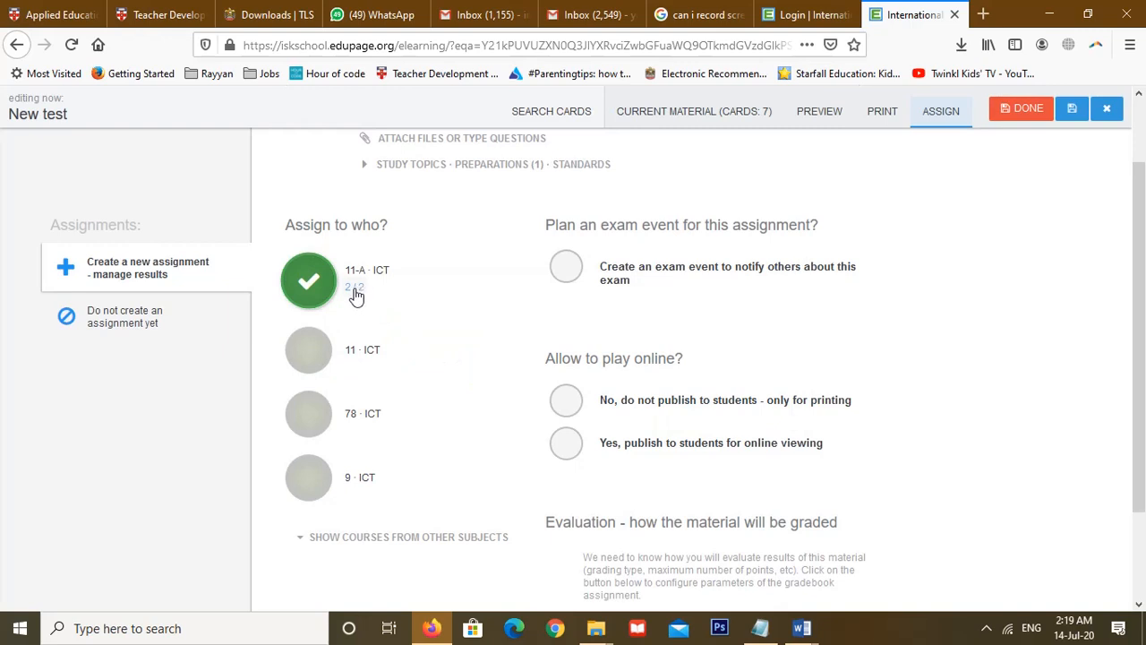
click(355, 290)
click(387, 354)
click(388, 366)
click(758, 417)
scroll(990, 475, up, 2)
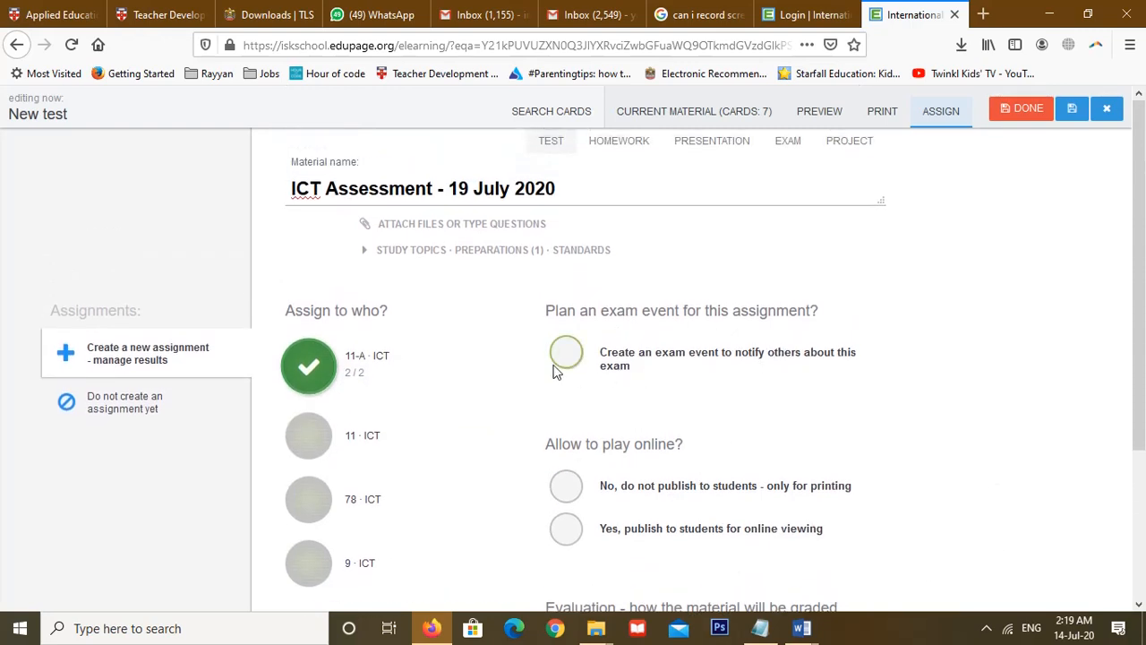
Create an exam event for the assignment dated 15.07.2020 in period 5 (11:00 - 11:30).
click(560, 360)
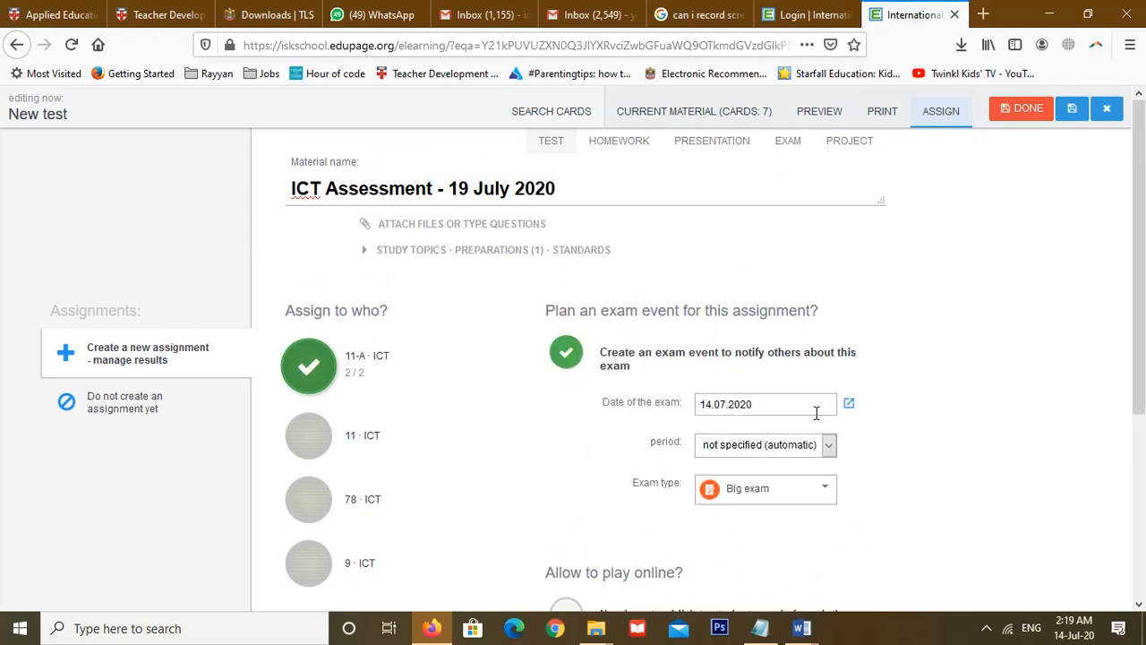
click(848, 405)
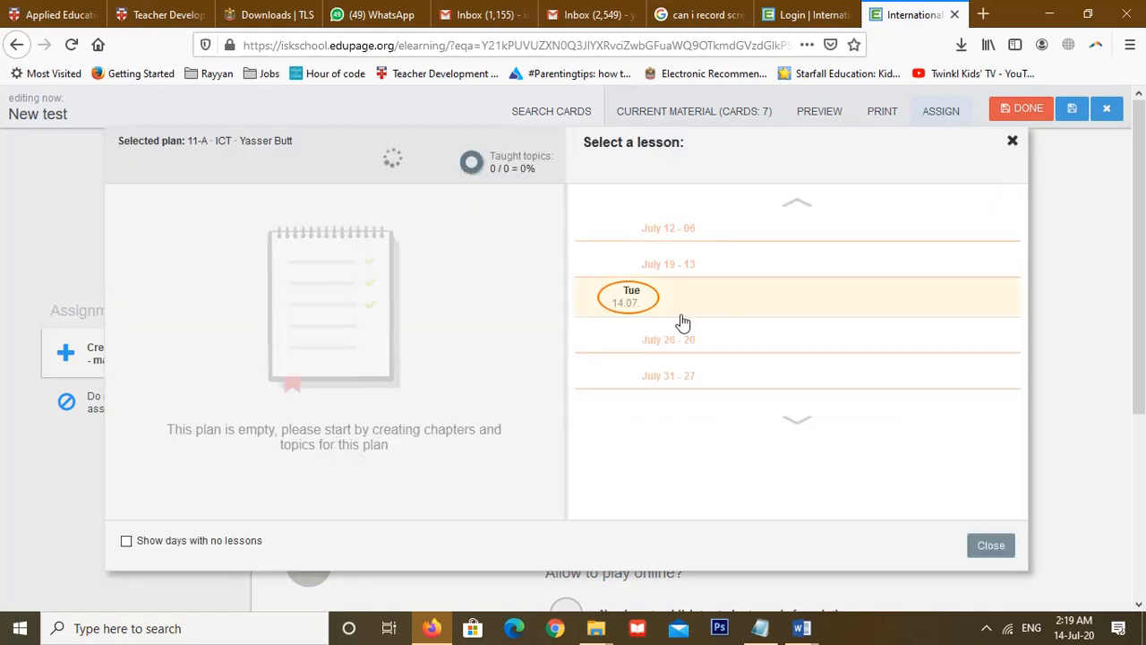
click(985, 548)
click(707, 404)
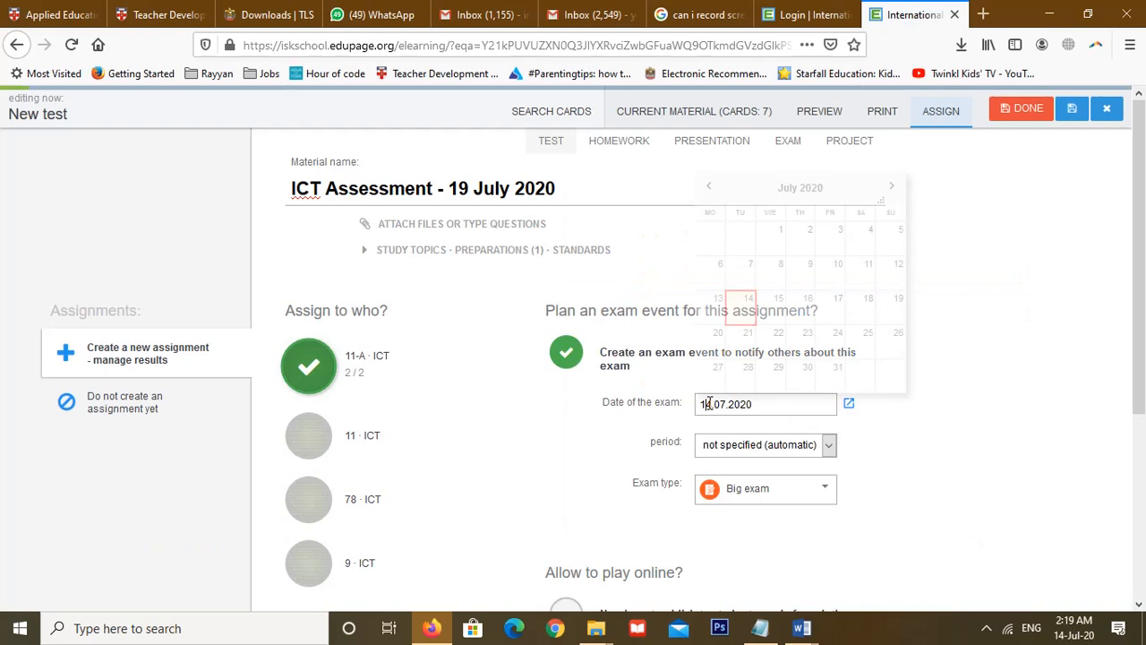
click(1046, 449)
click(775, 448)
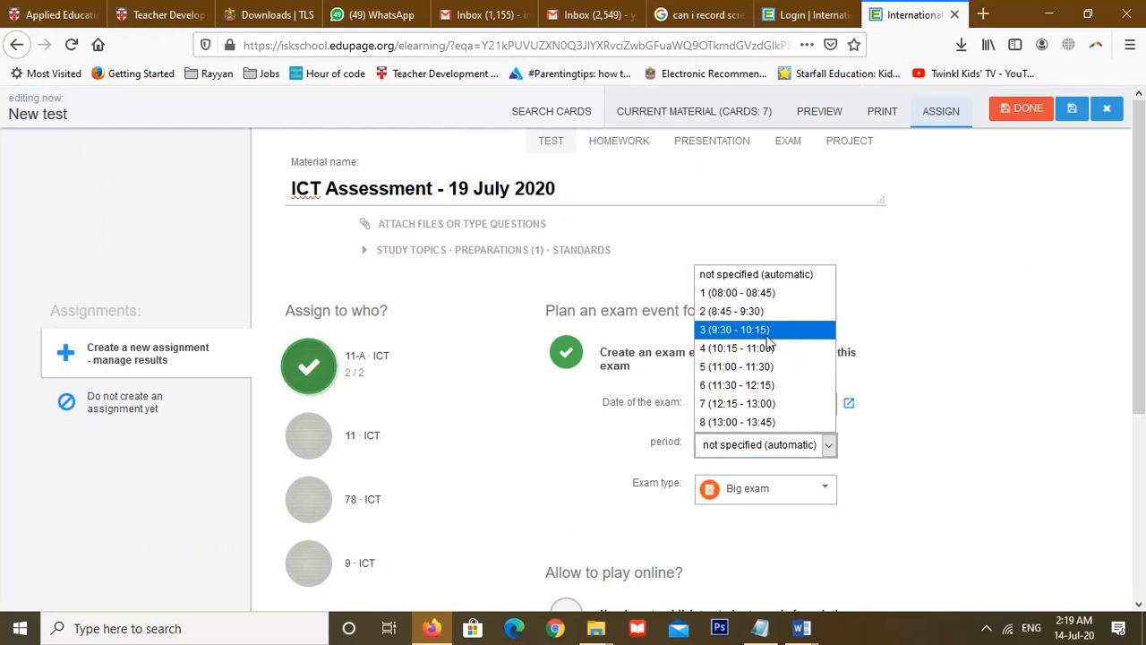
click(788, 376)
Publish the test to students for online viewing and allow completion only in a specified time.
scroll(582, 447, down, 3)
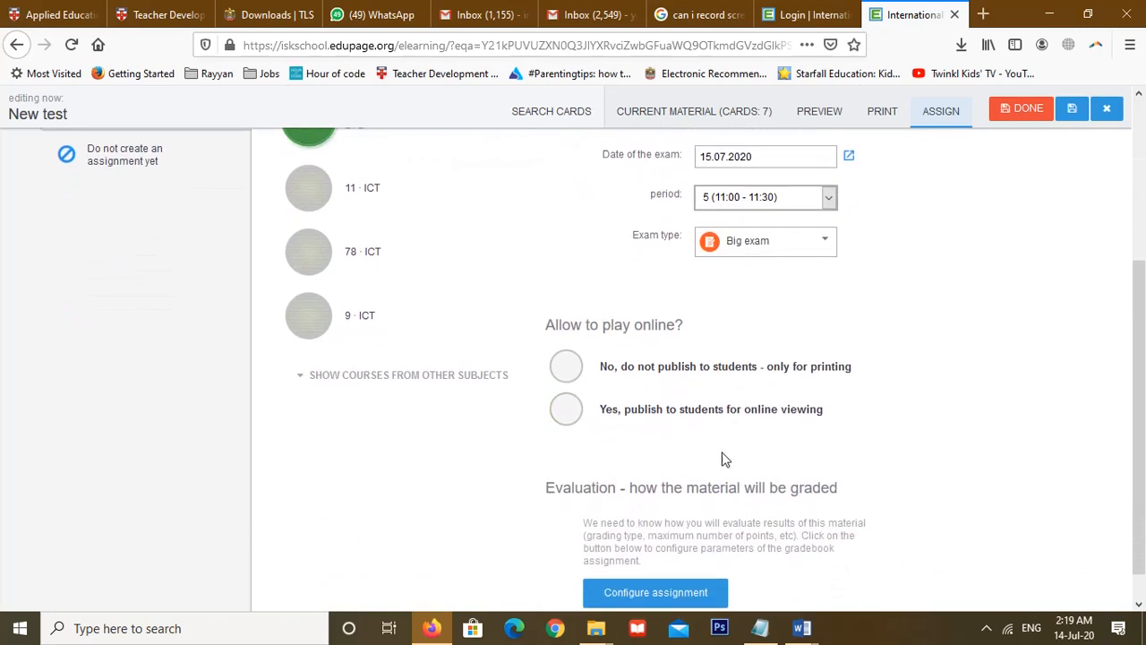
click(566, 412)
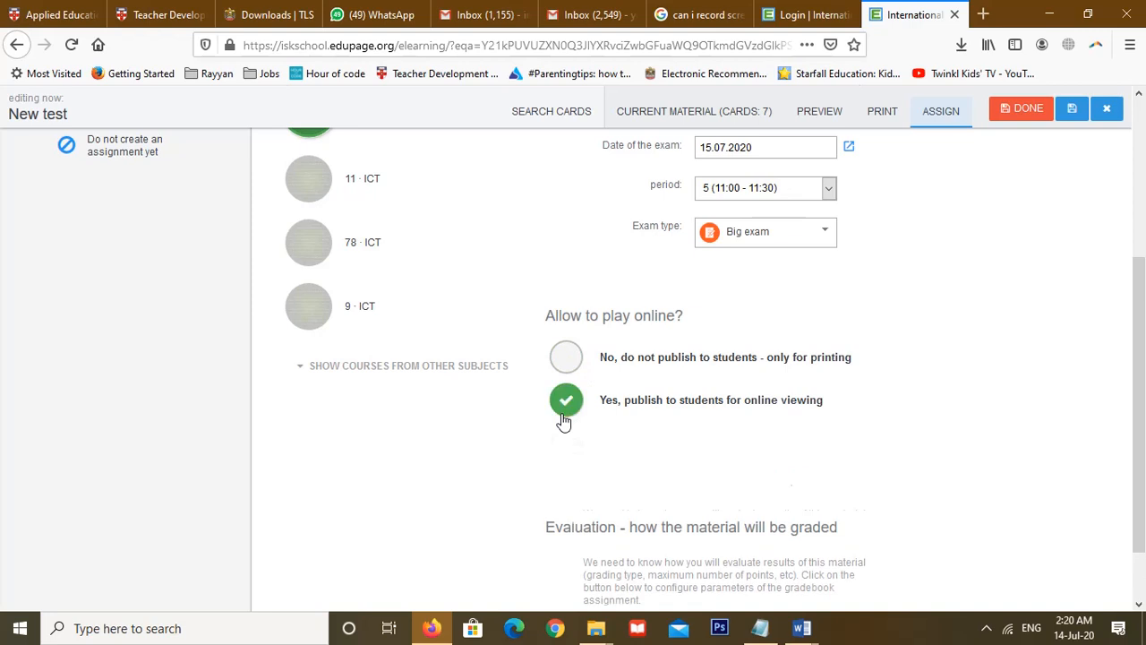
scroll(618, 432, down, 1)
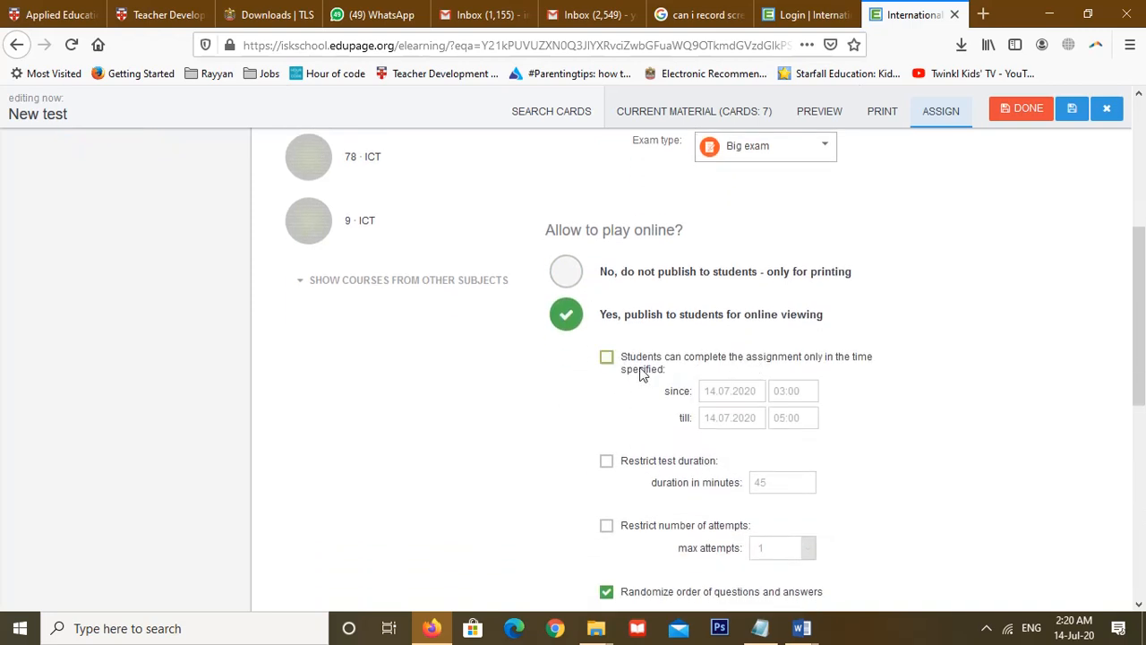
click(606, 358)
Set the completion window to run from 15.07.2020 at 11:00 until 15.07.2020 at 12:00.
click(732, 394)
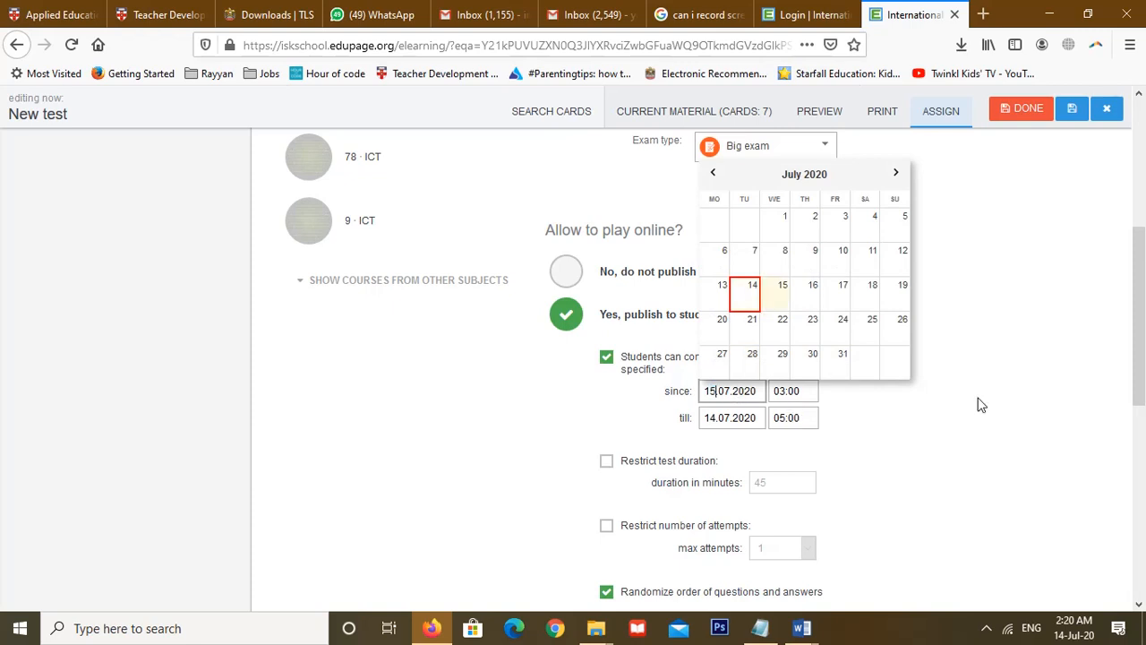
double_click(810, 390)
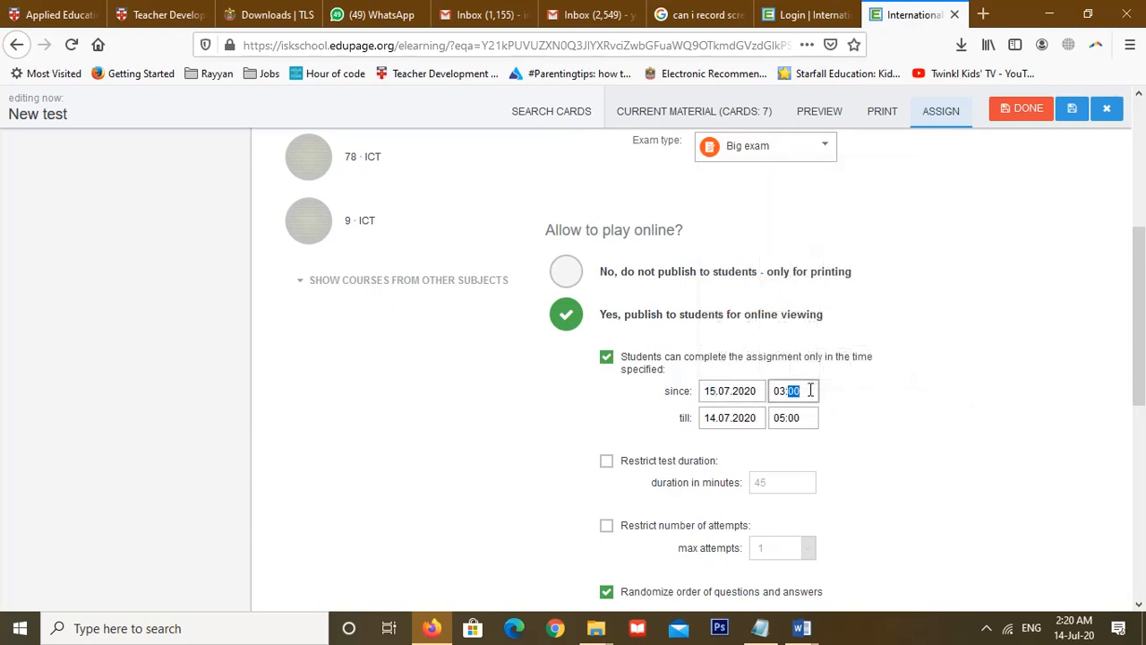
drag(793, 394, 757, 382)
text(11)
key(Tab)
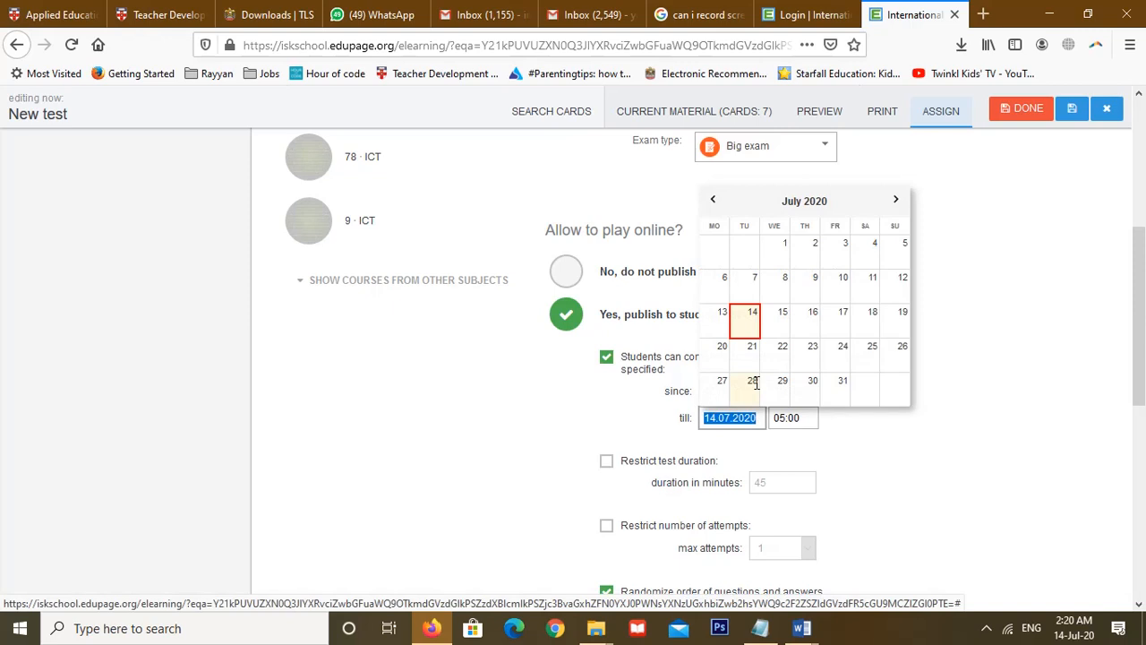
click(692, 482)
click(904, 468)
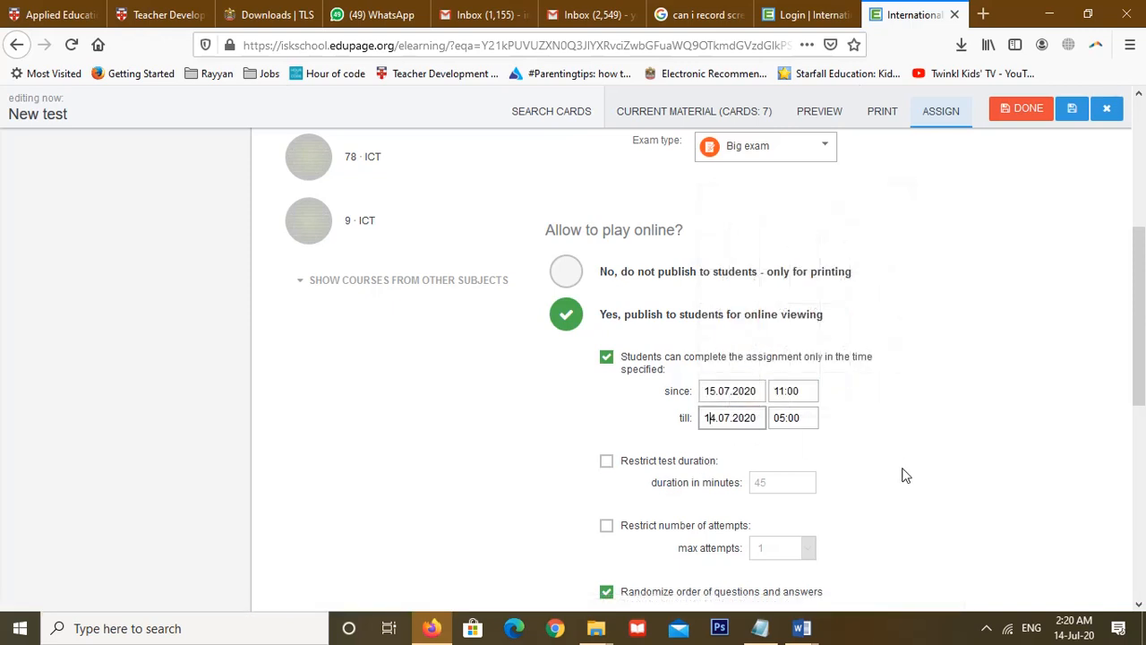
text(5)
key(Tab)
text(1)
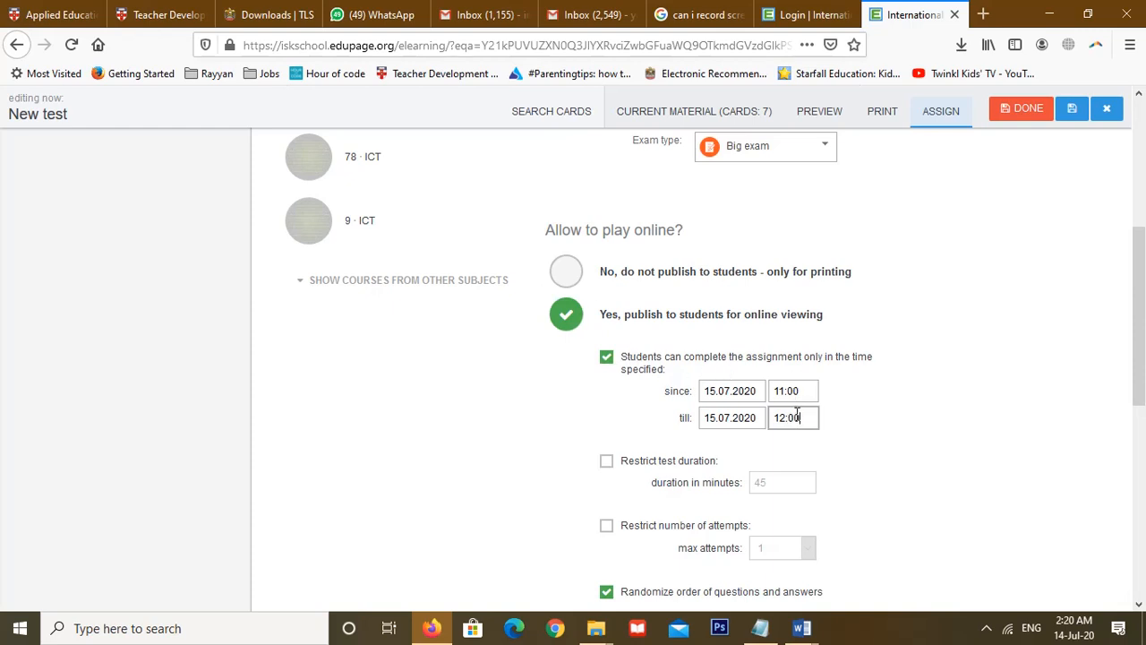
Restrict the test duration to 60 minutes and turn off randomizing the order of questions and answers.
click(606, 460)
click(786, 483)
drag(787, 483, 749, 470)
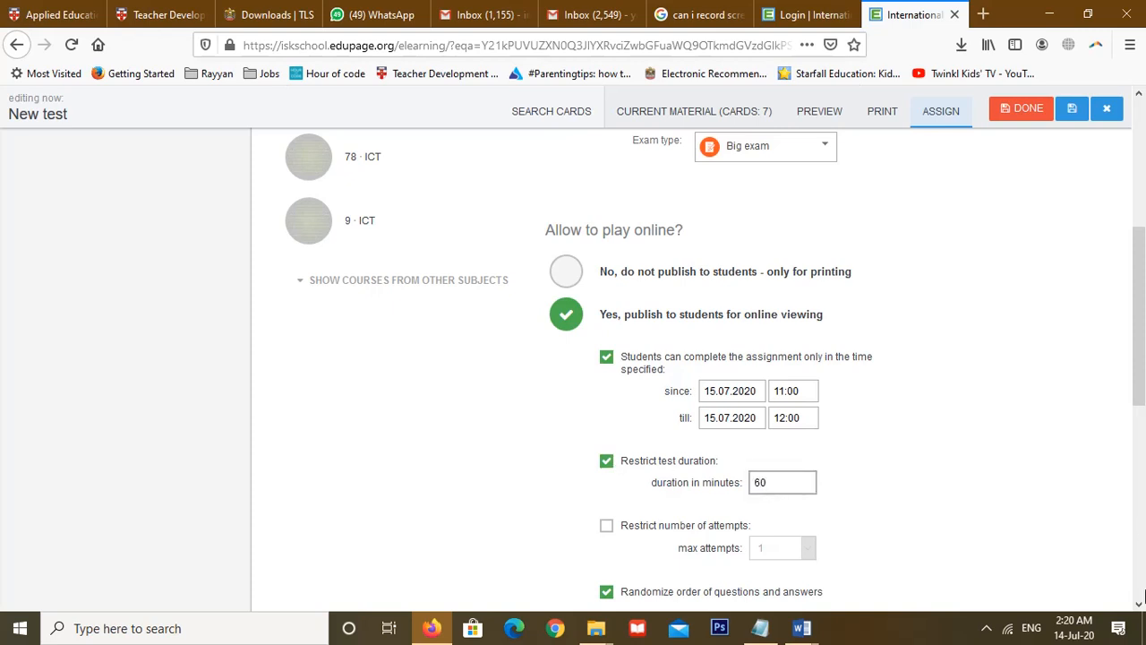
scroll(1127, 588, down, 2)
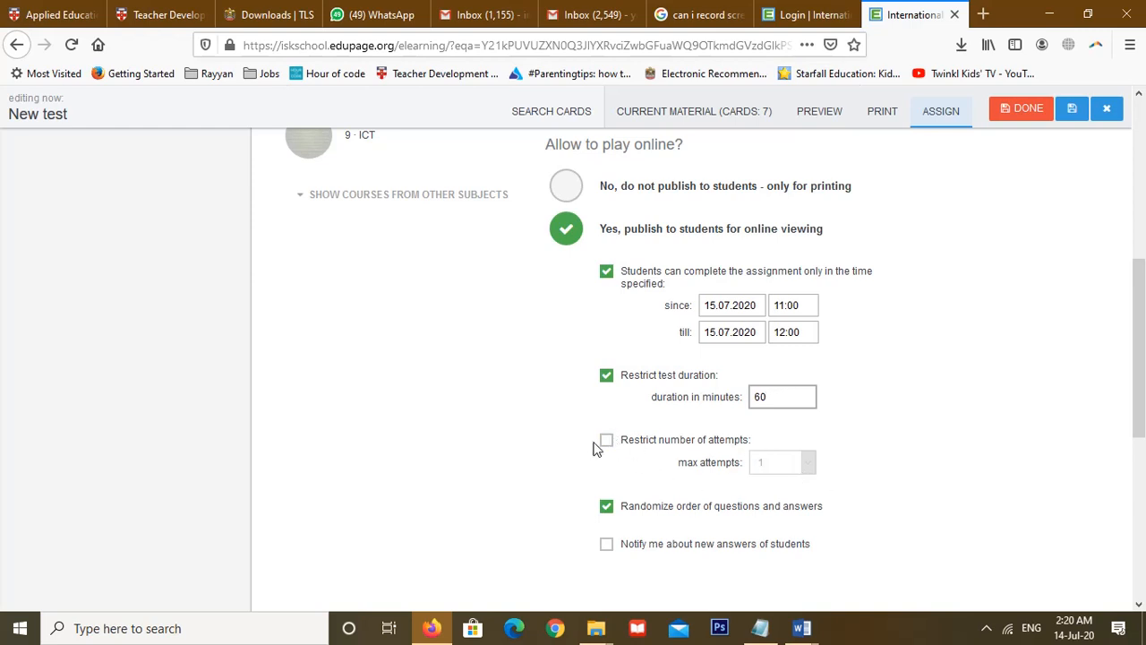
scroll(688, 481, down, 3)
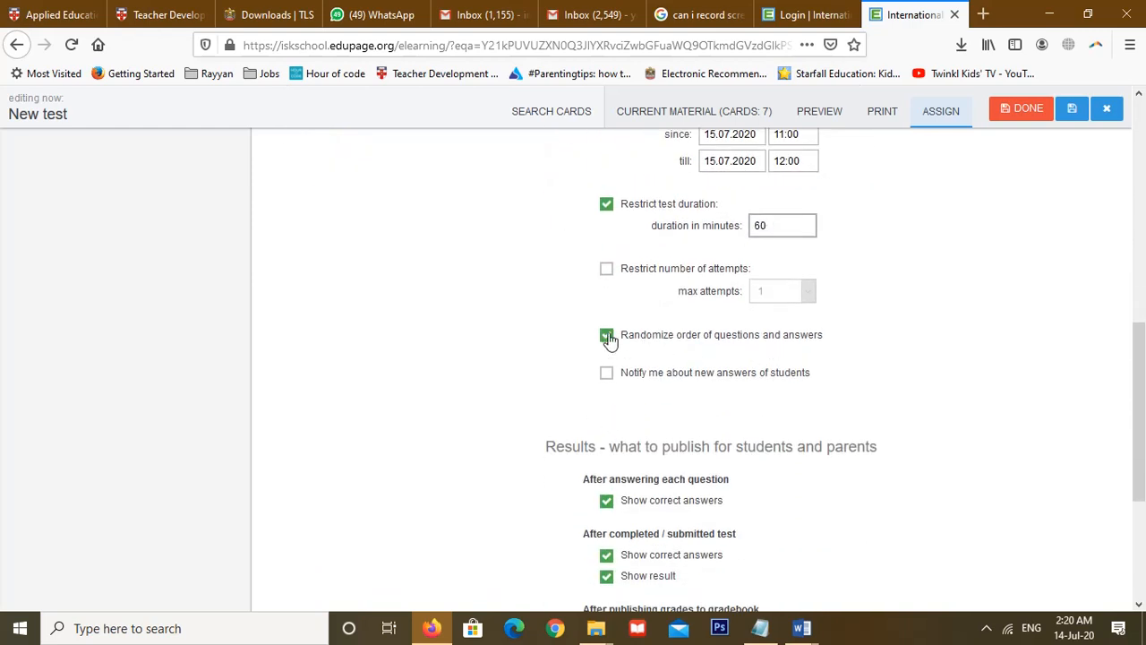
click(607, 337)
Stop publishing correct answers at every stage and hide the result after test submission, keeping it shown after grades are published.
scroll(660, 476, down, 3)
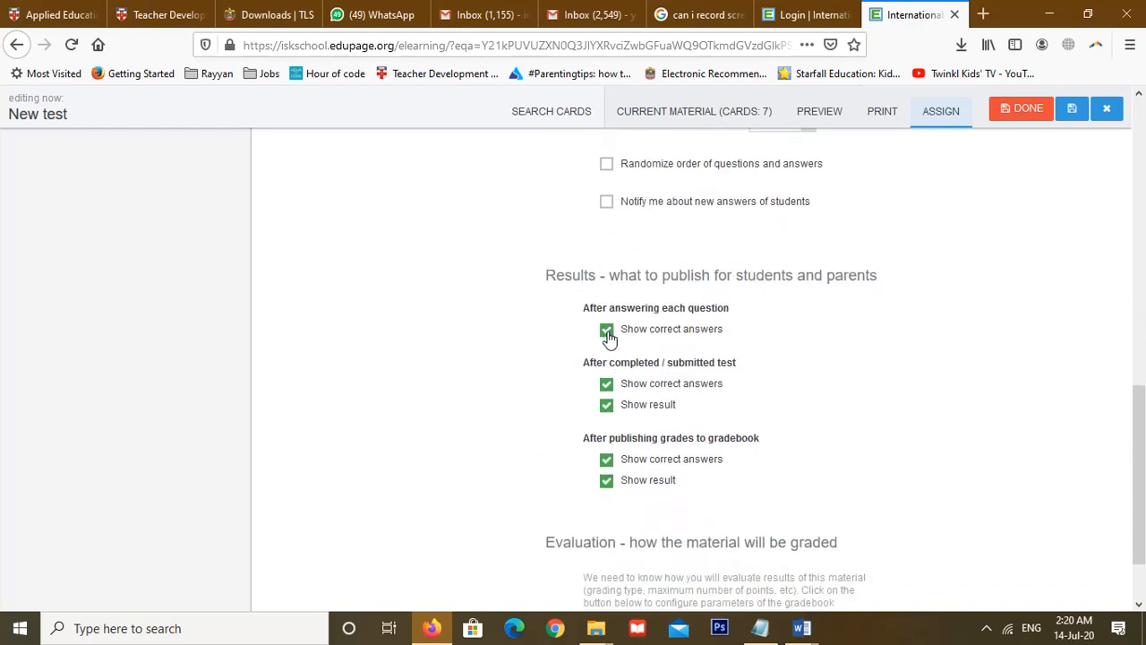
click(606, 384)
click(606, 406)
click(607, 461)
scroll(697, 535, down, 2)
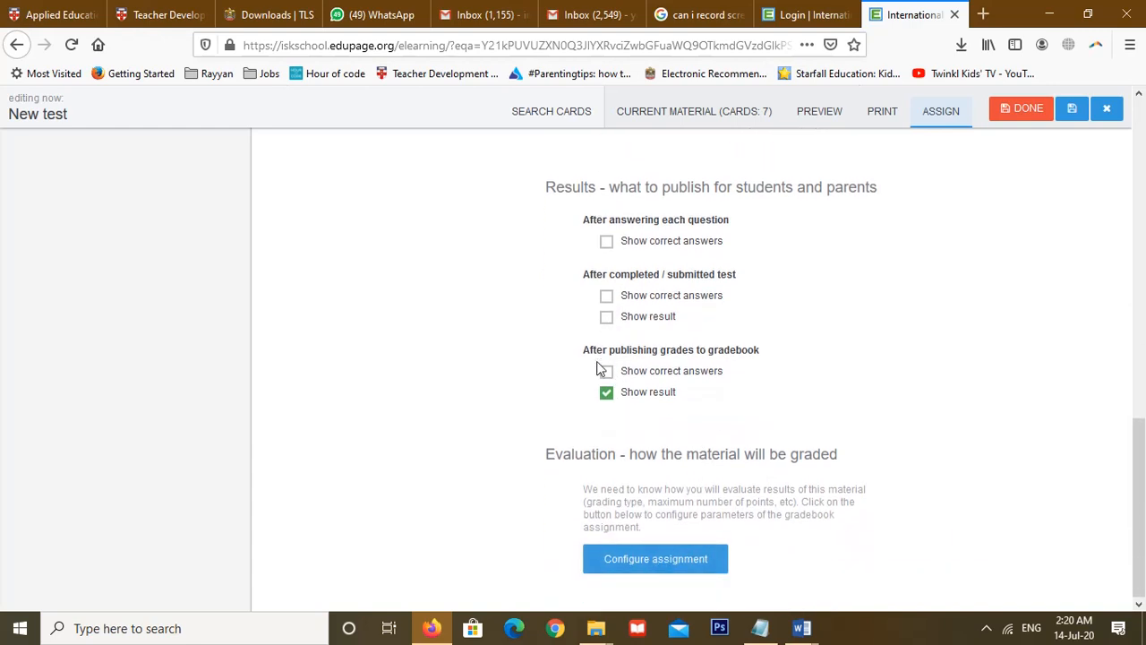
Configure the gradebook assignment for the test with the category Assessment and 30 points.
click(662, 565)
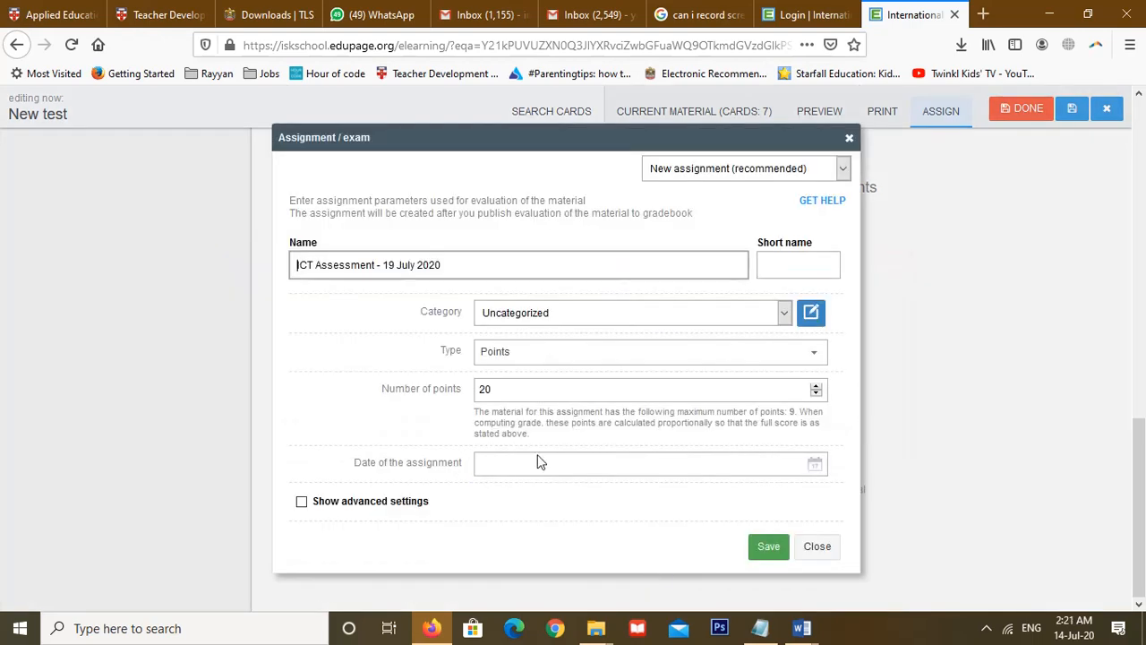
click(680, 313)
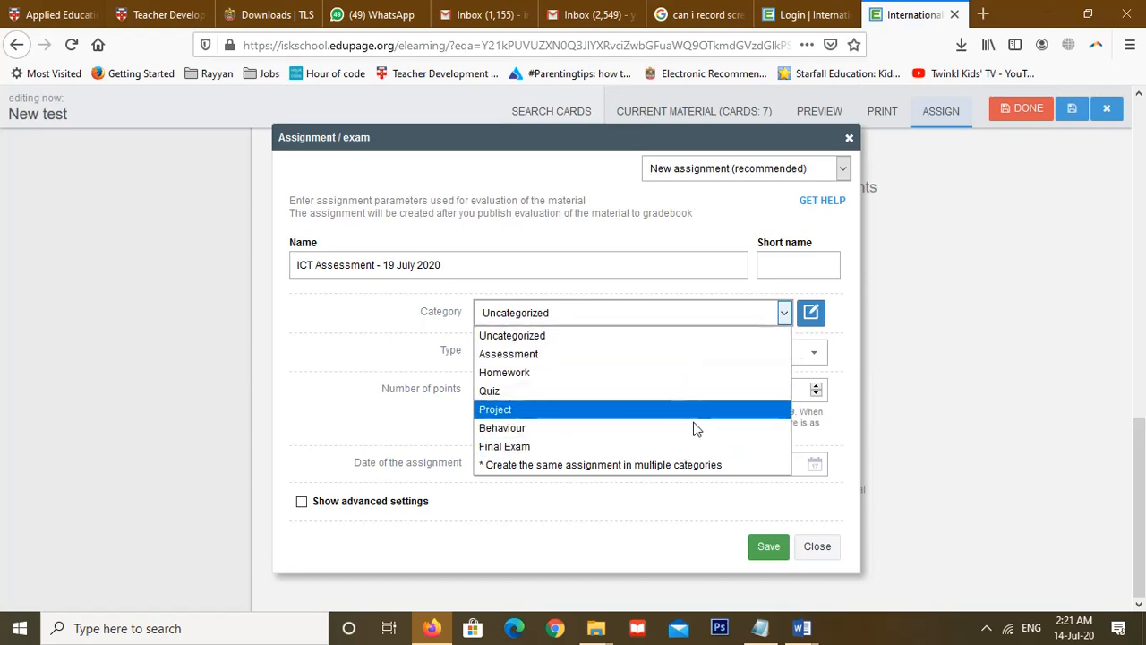
click(681, 354)
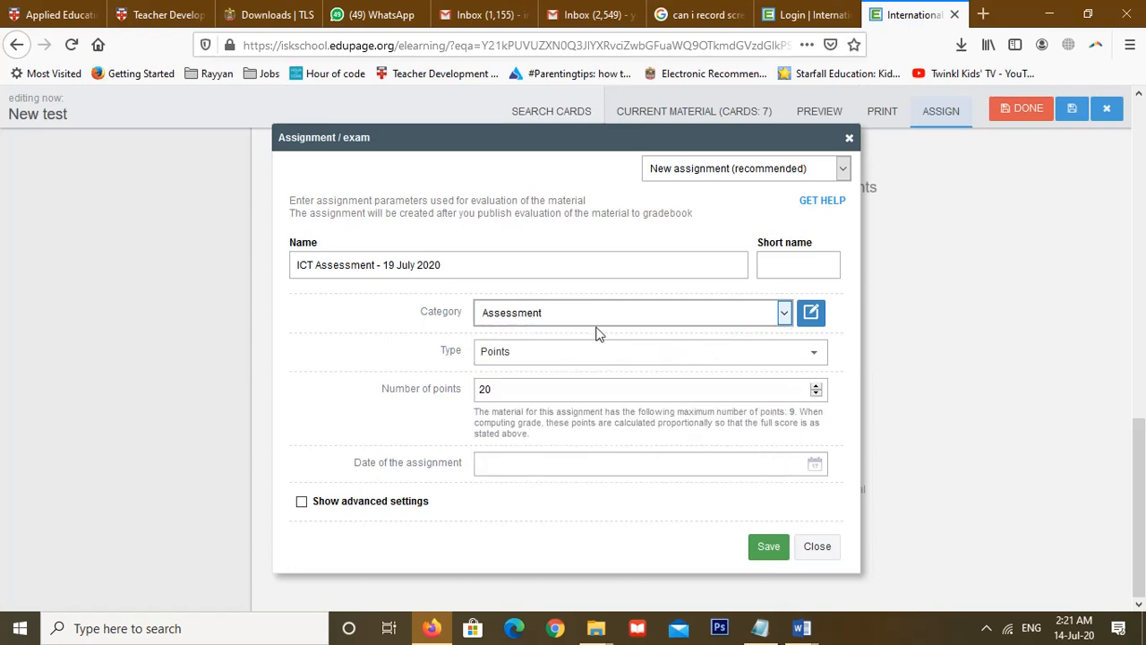
click(527, 385)
key(BackSpace)
text(3)
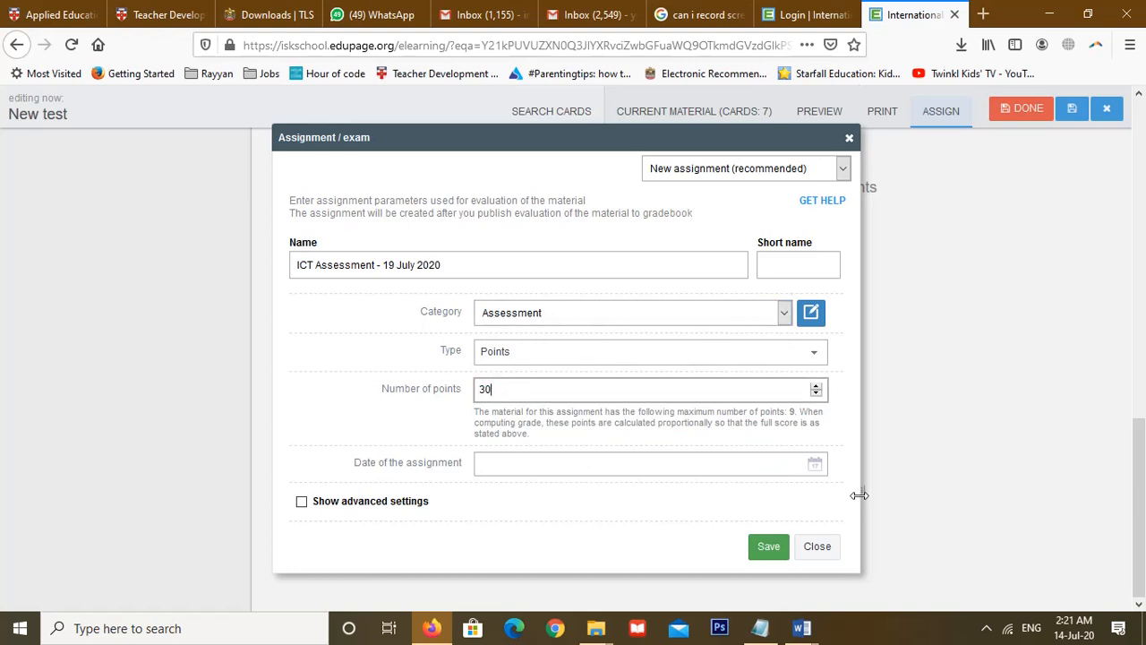
Set the date of the gradebook assignment to 15.07.2020 and save its parameters.
click(807, 462)
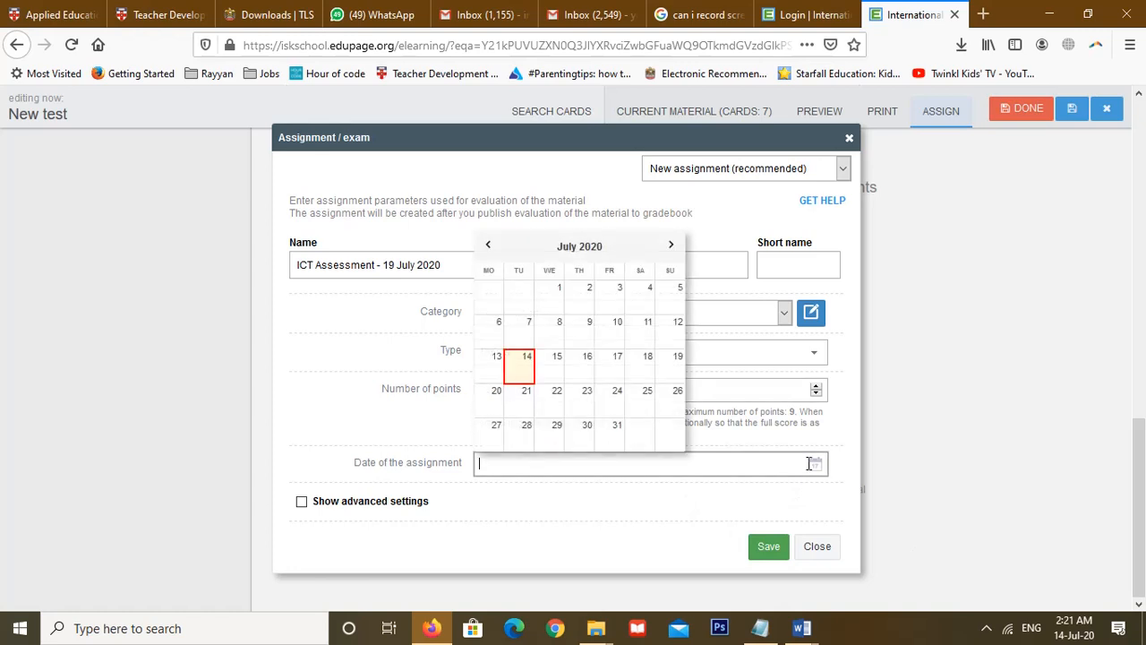
click(553, 359)
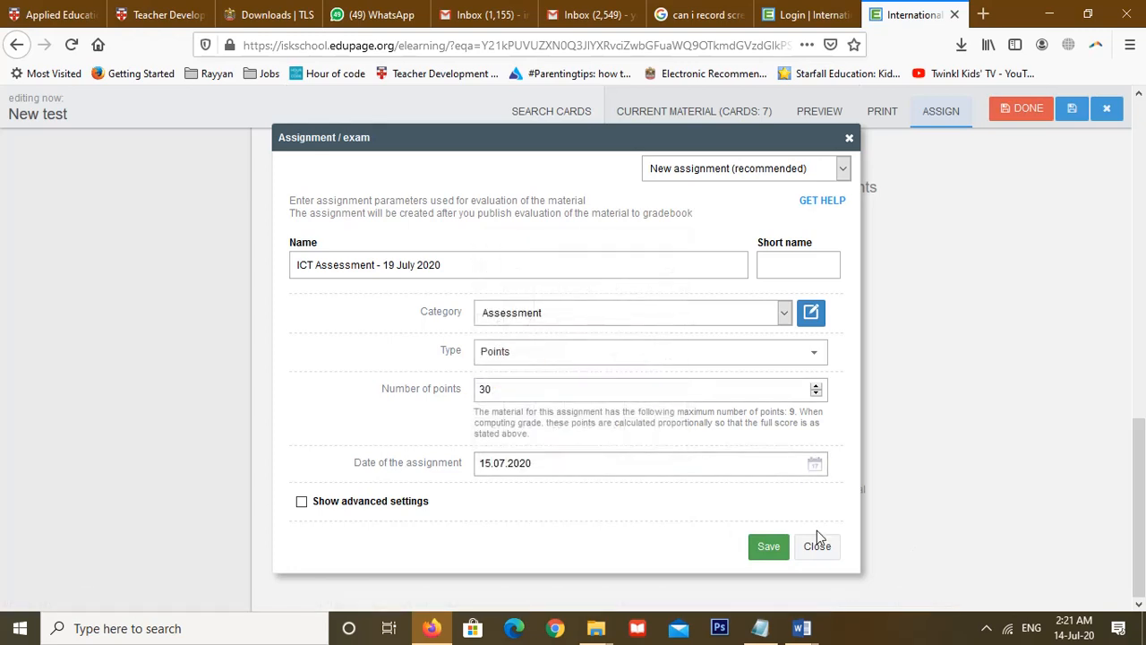
click(780, 550)
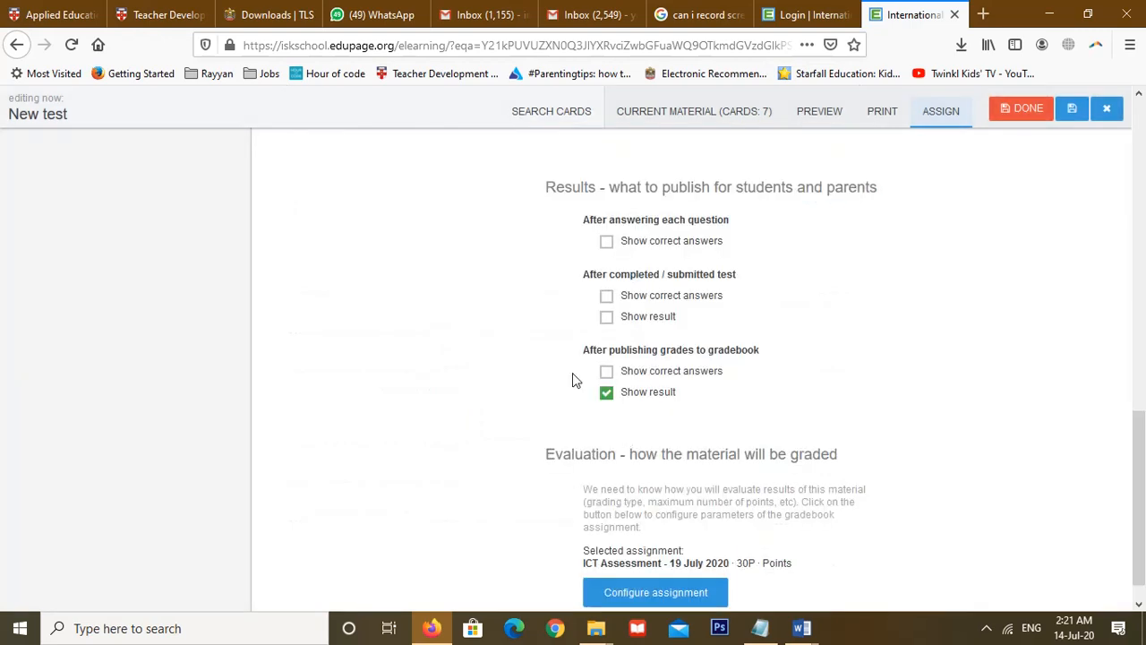
Turn off showing the result after grades are published to the gradebook, and finish assigning the test.
click(607, 394)
scroll(640, 455, down, 1)
click(1013, 118)
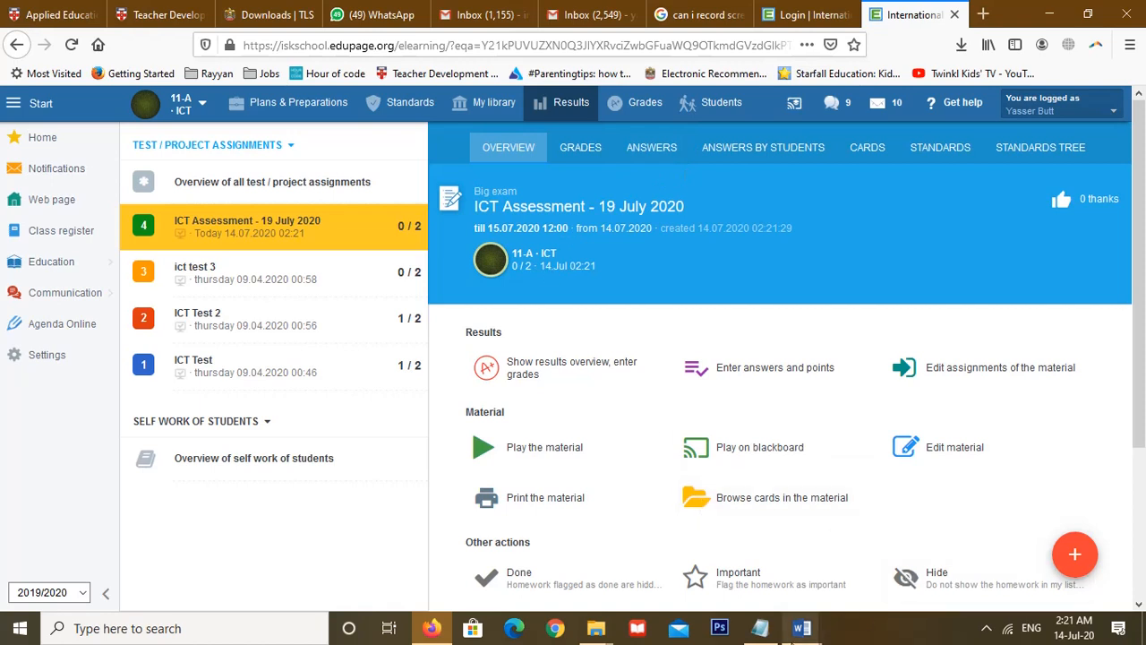
Switch to the Sample Grade 4 Assignment document in Word.
mouse_move(793, 633)
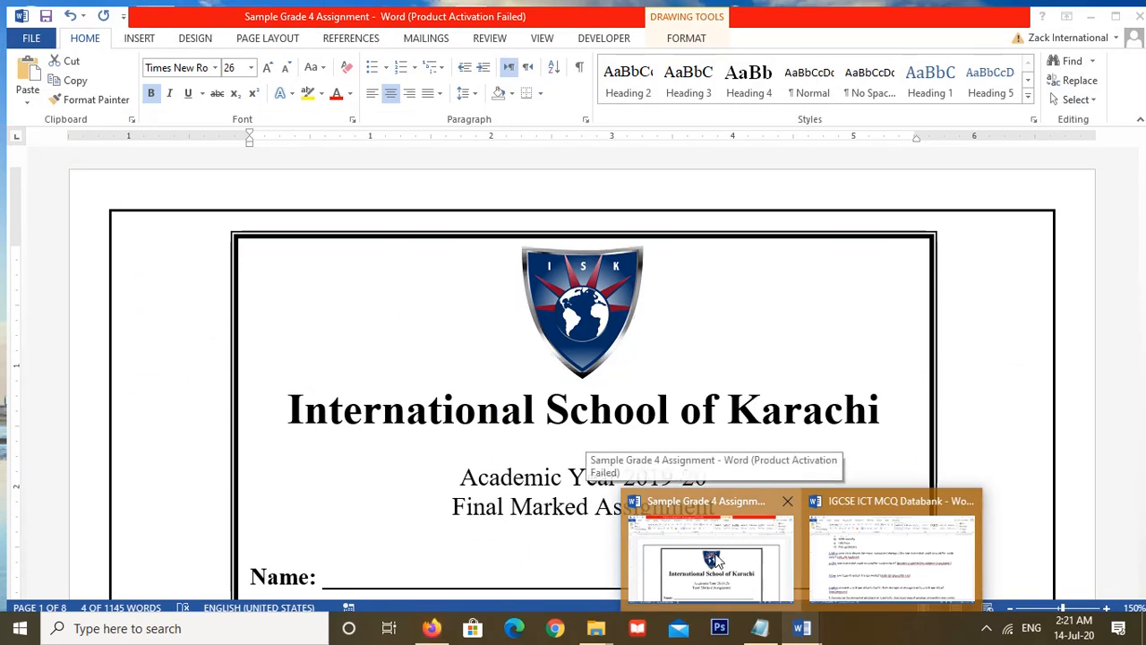
click(710, 555)
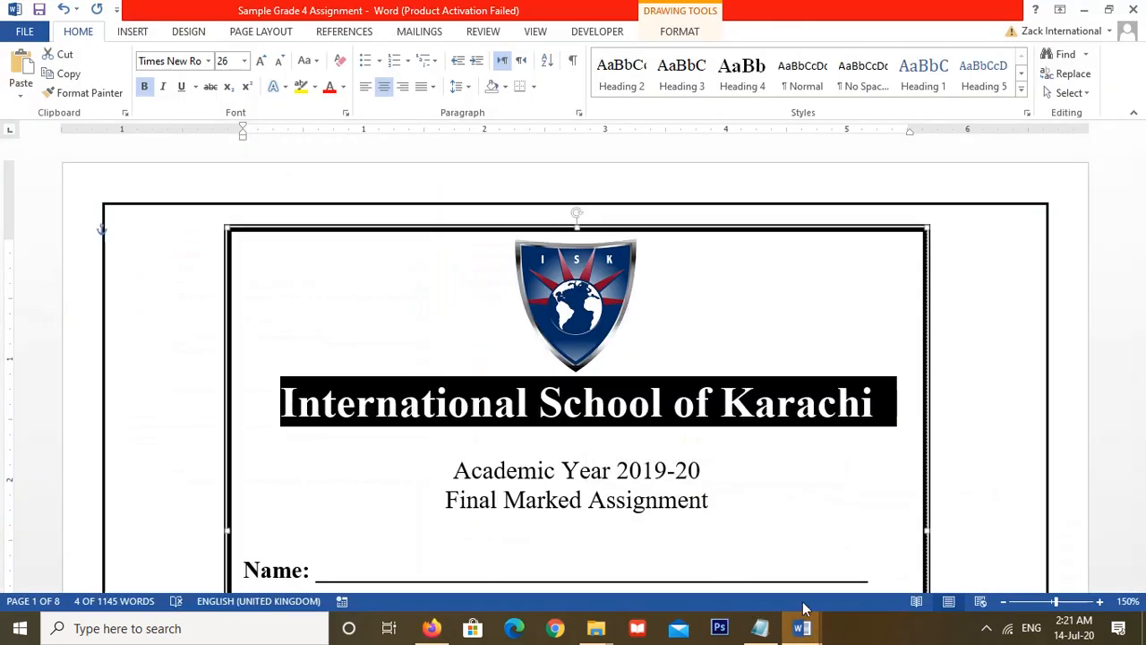
key(super)
key(super)
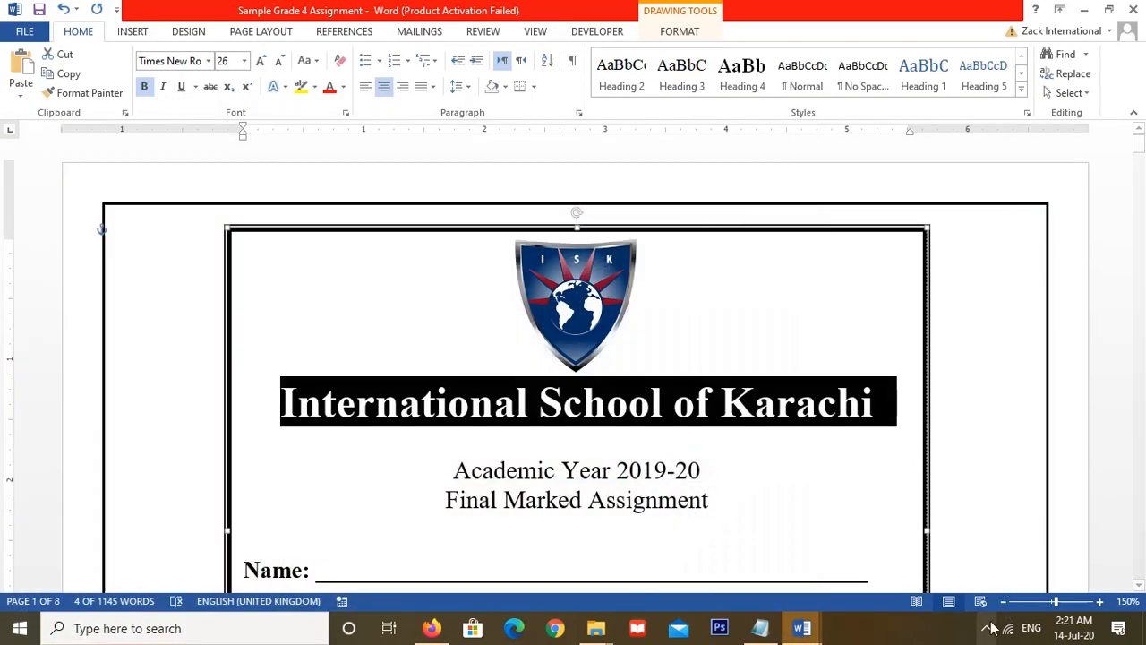